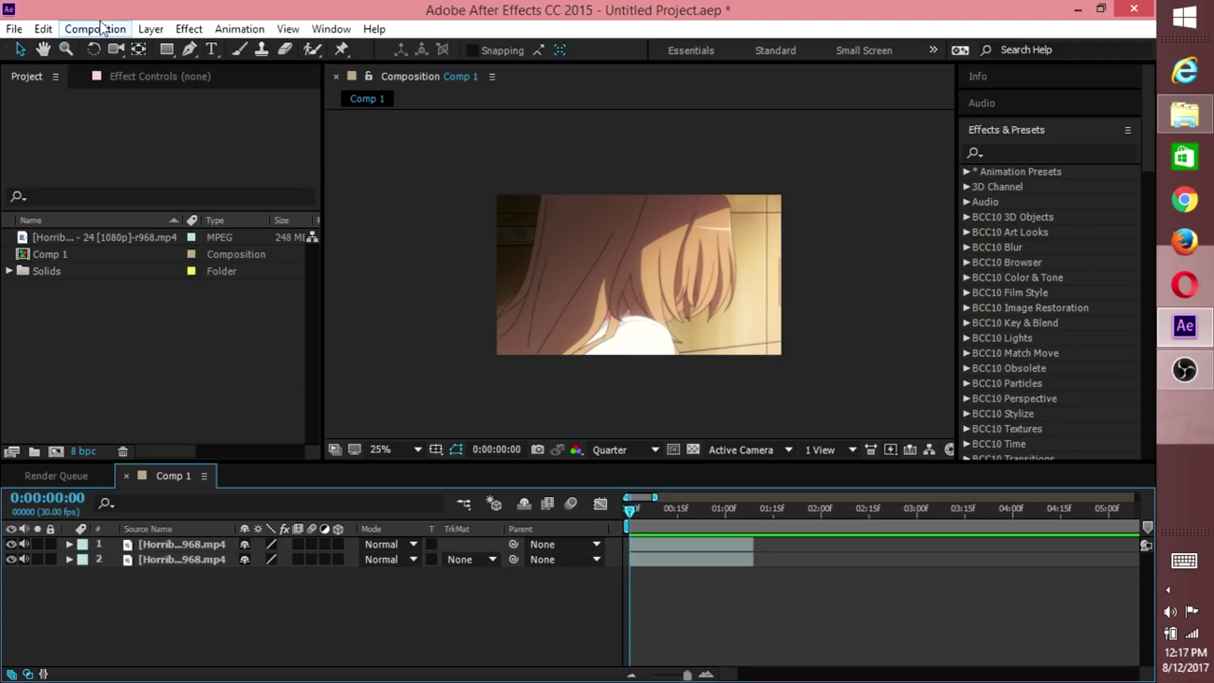
Step: Add a Two-Node Camera 1 layer to Comp 1
left_click(651, 547)
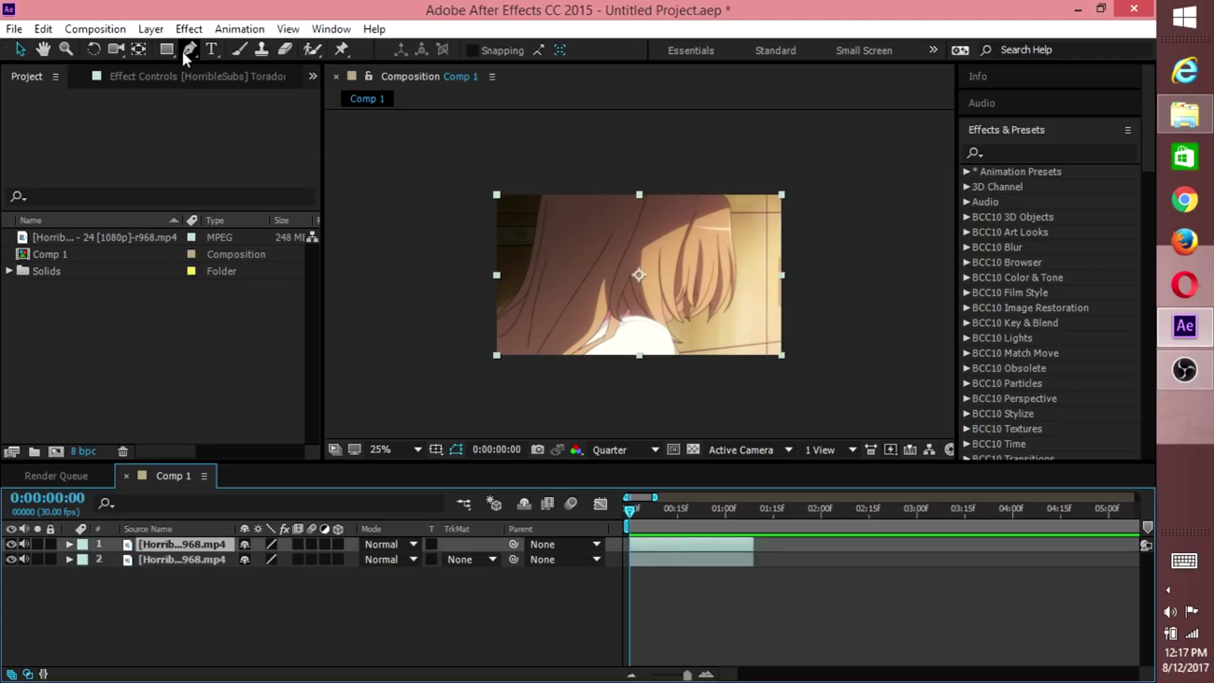
left_click(145, 28)
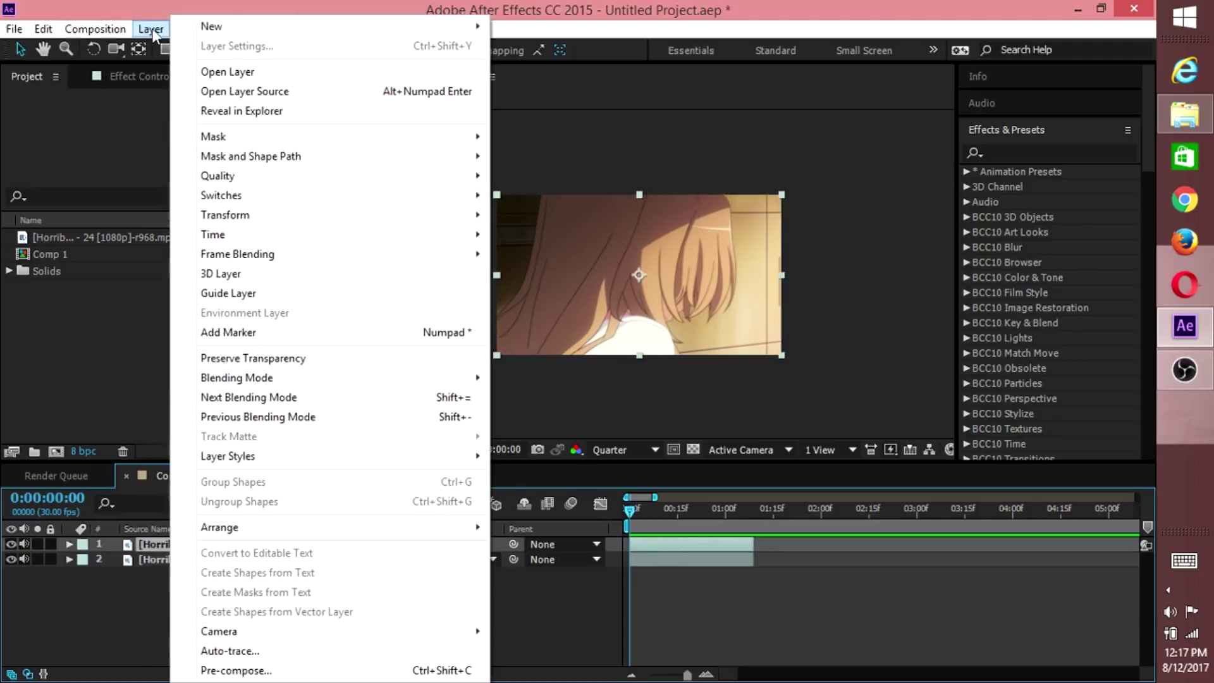
mouse_move(222, 26)
left_click(555, 87)
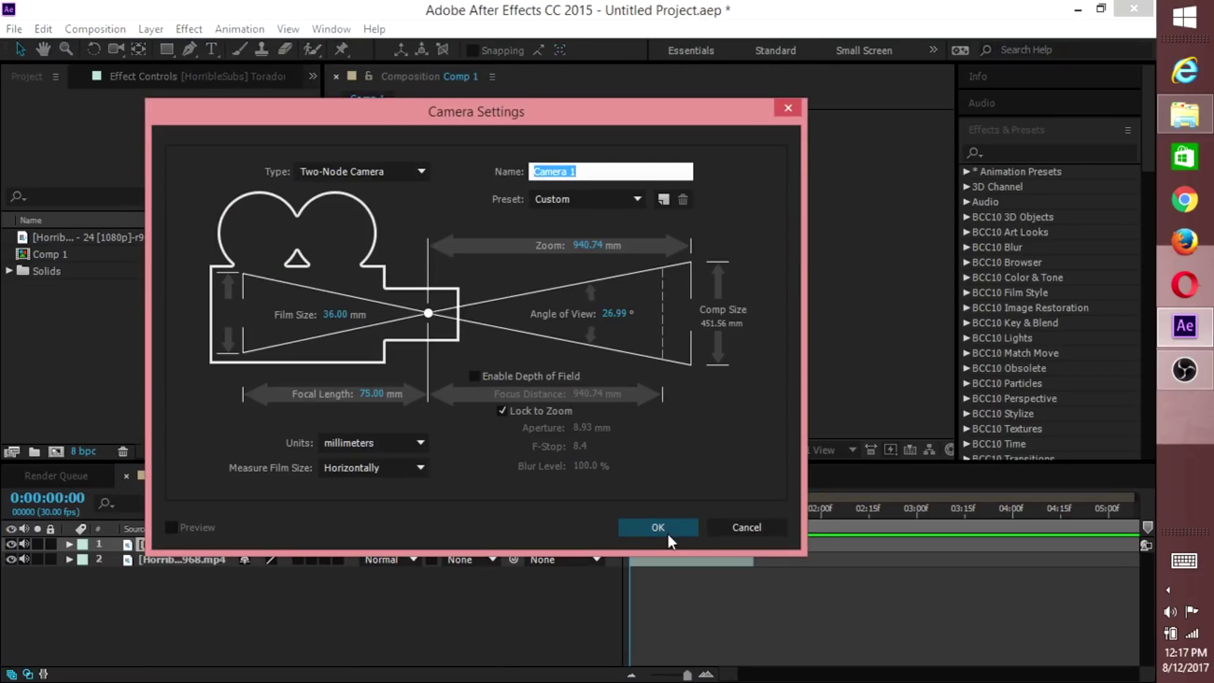
left_click(660, 452)
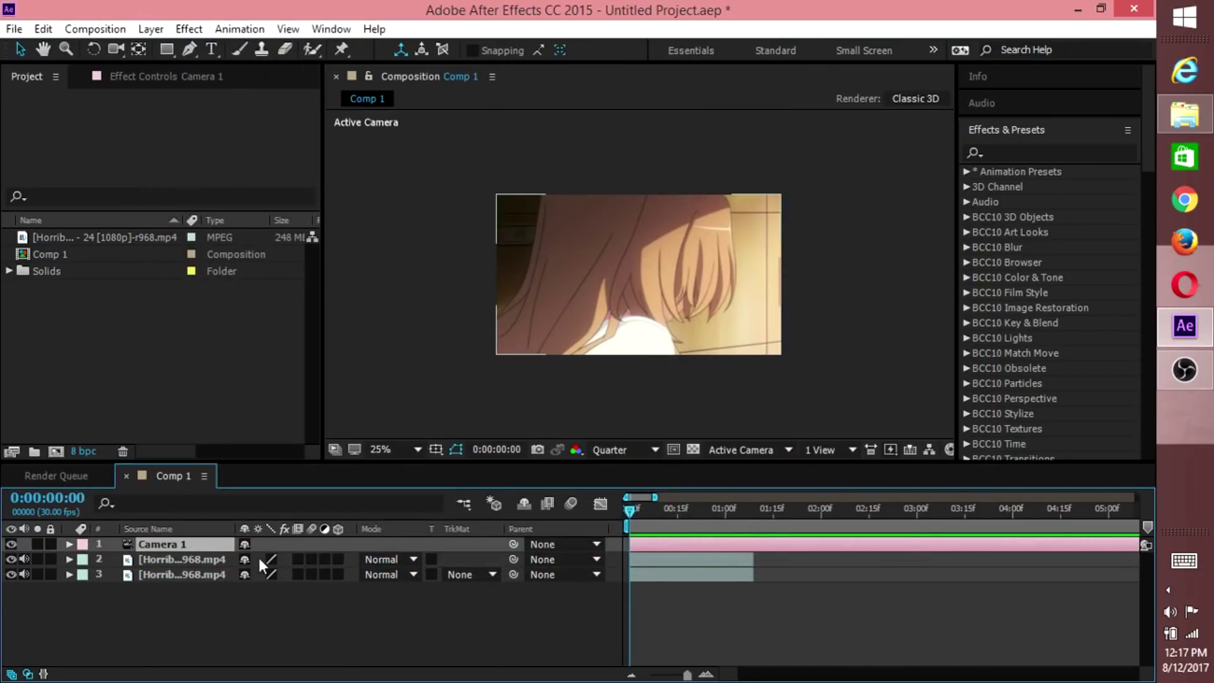
Step: Make both footage layers 3D and reveal Camera 1's Transform properties
left_click(337, 559)
left_click(338, 574)
left_click(68, 544)
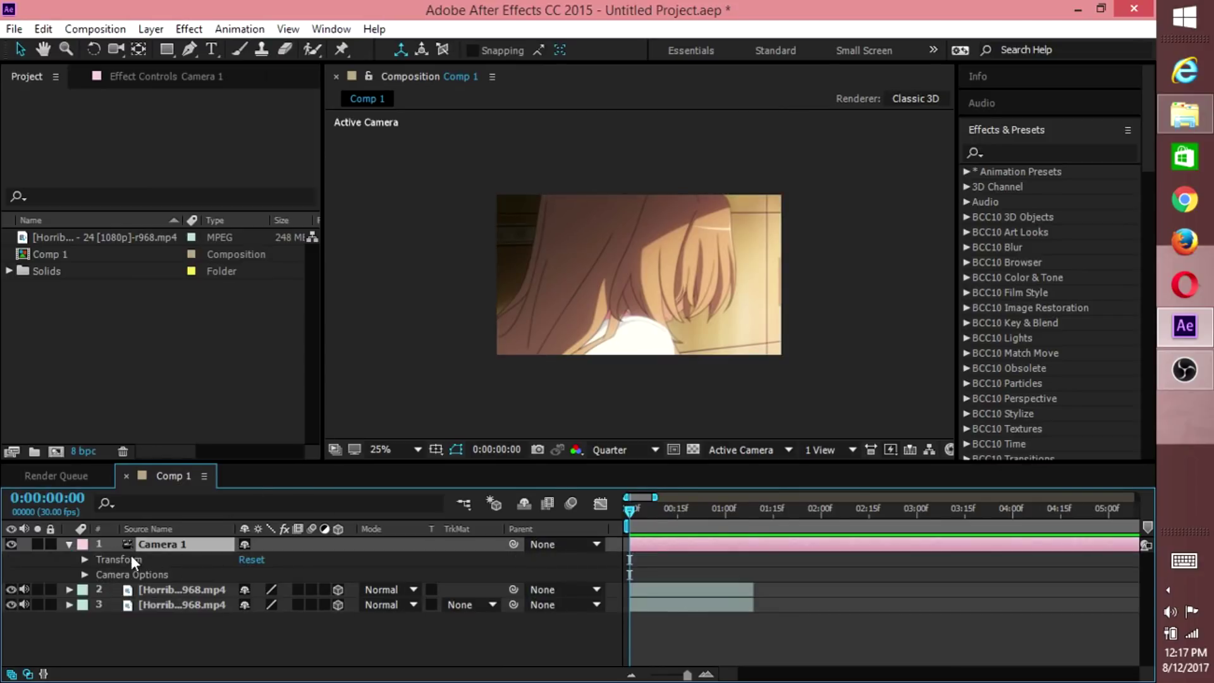
left_click(84, 559)
left_click_drag(270, 605, 270, 613)
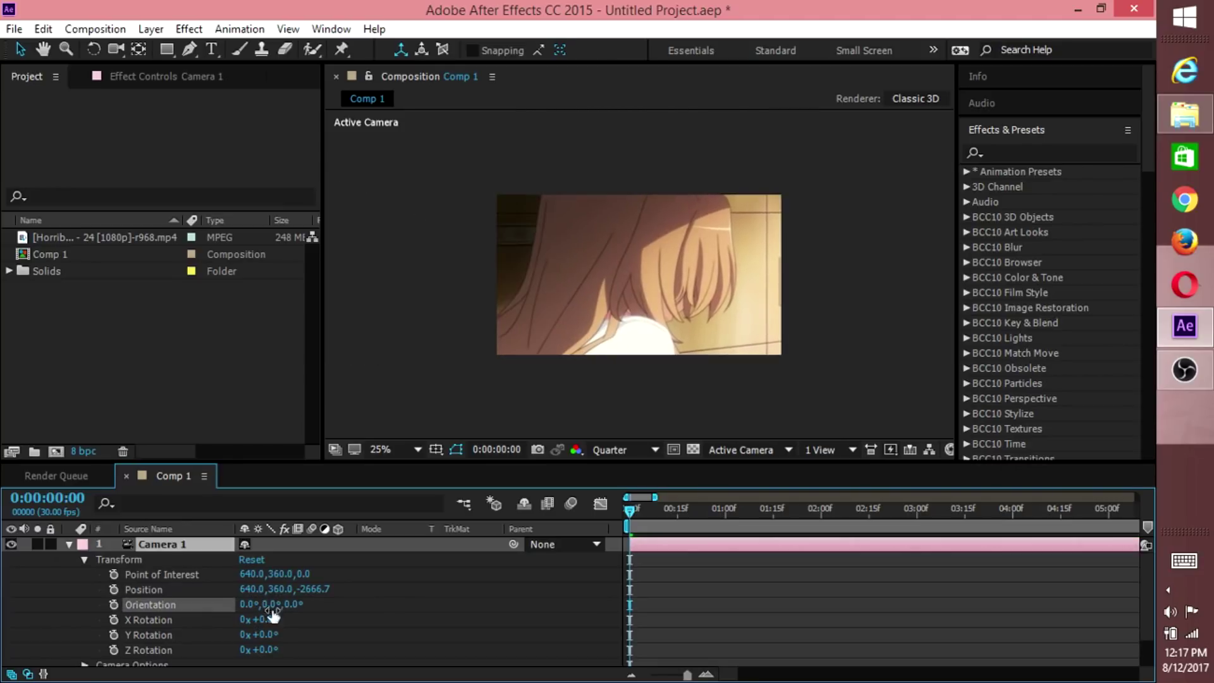
Step: Split Camera 1 at 1:09 and delete the part after it
left_click(68, 544)
left_click(751, 509)
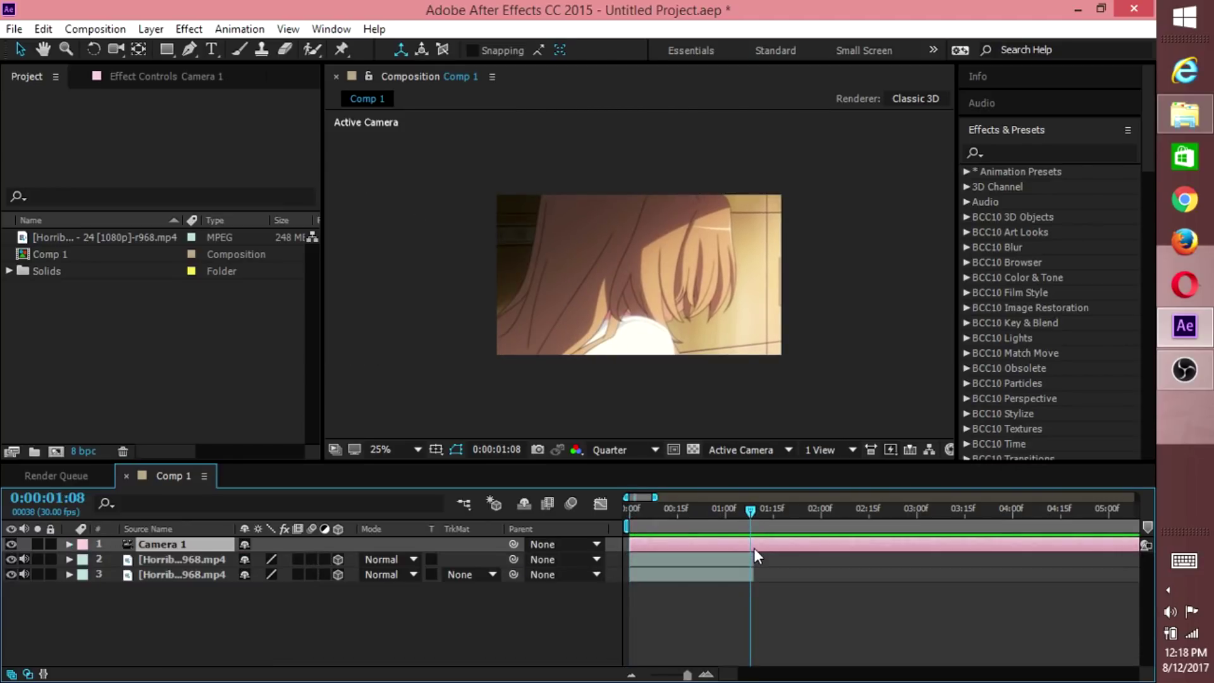
key("Page_Down")
key("ctrl+shift+d")
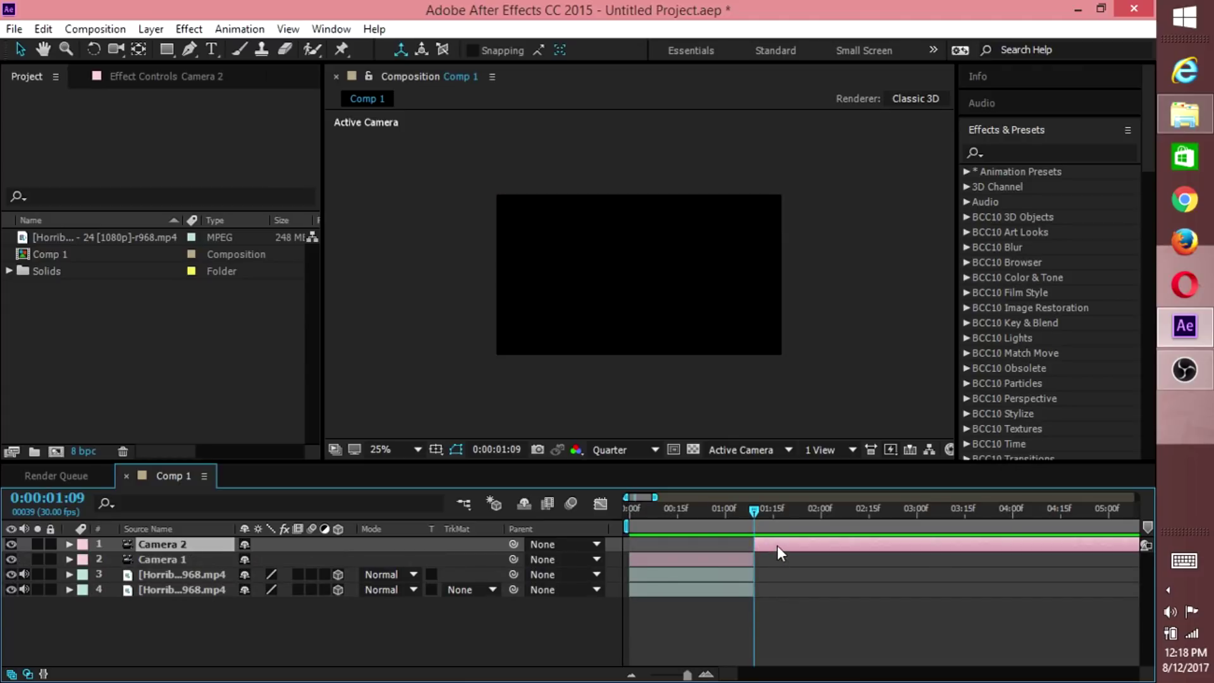
key("Delete")
key("Home")
Step: Add a Null 2 layer, split it at 1:09, and delete the rest
left_click(143, 29)
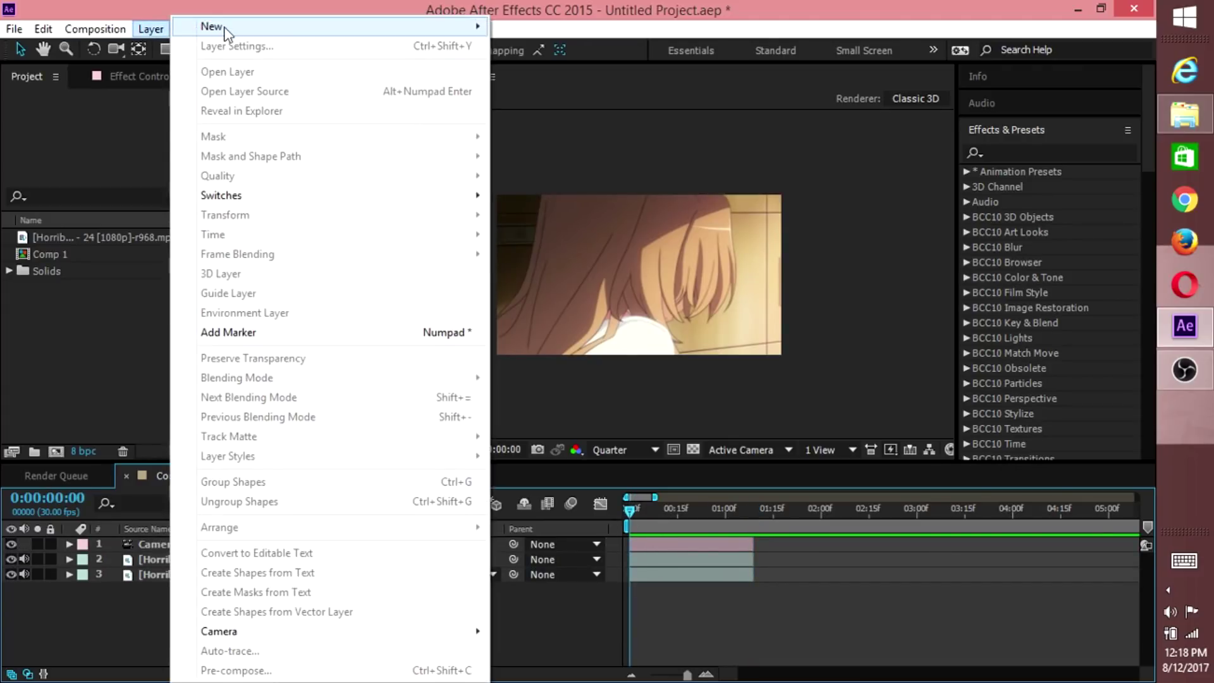
mouse_move(229, 28)
left_click(543, 105)
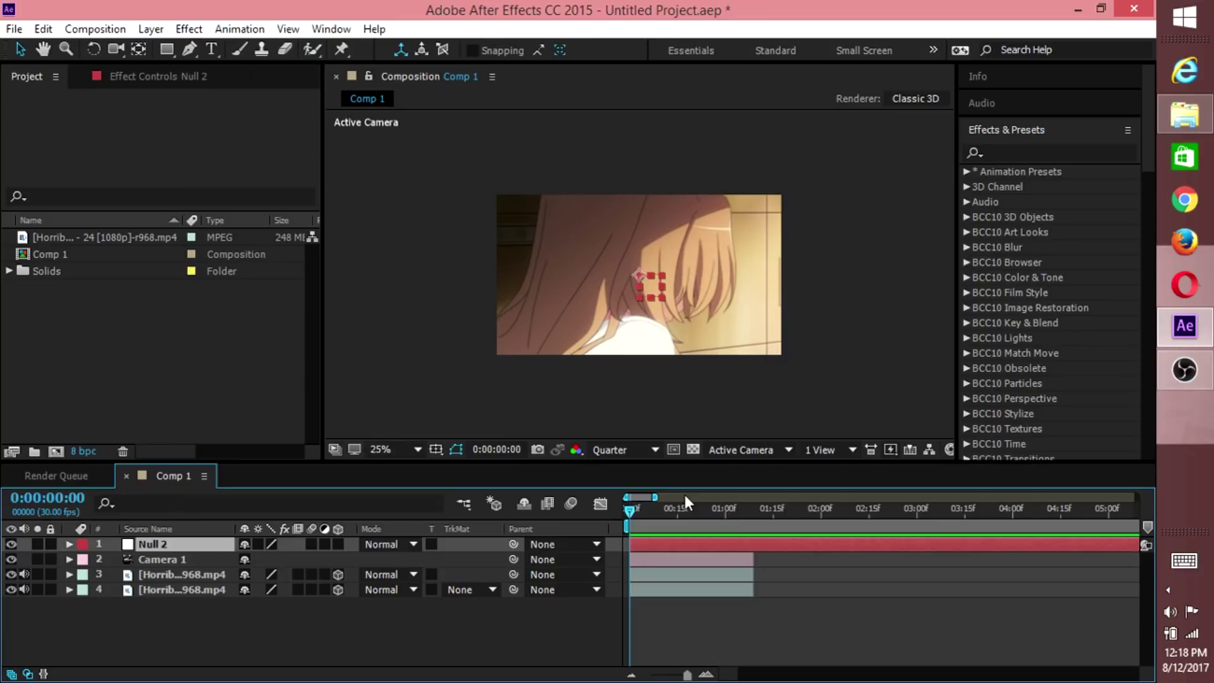
left_click(752, 507)
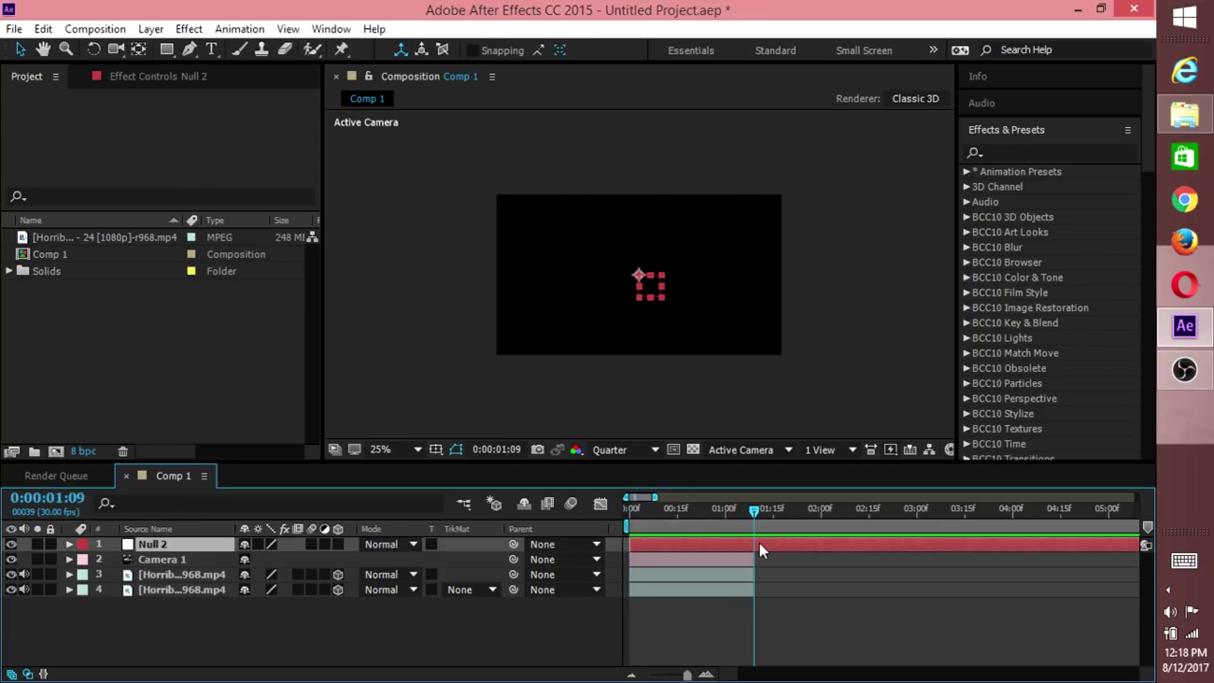
key("ctrl+shift+d")
key("Delete")
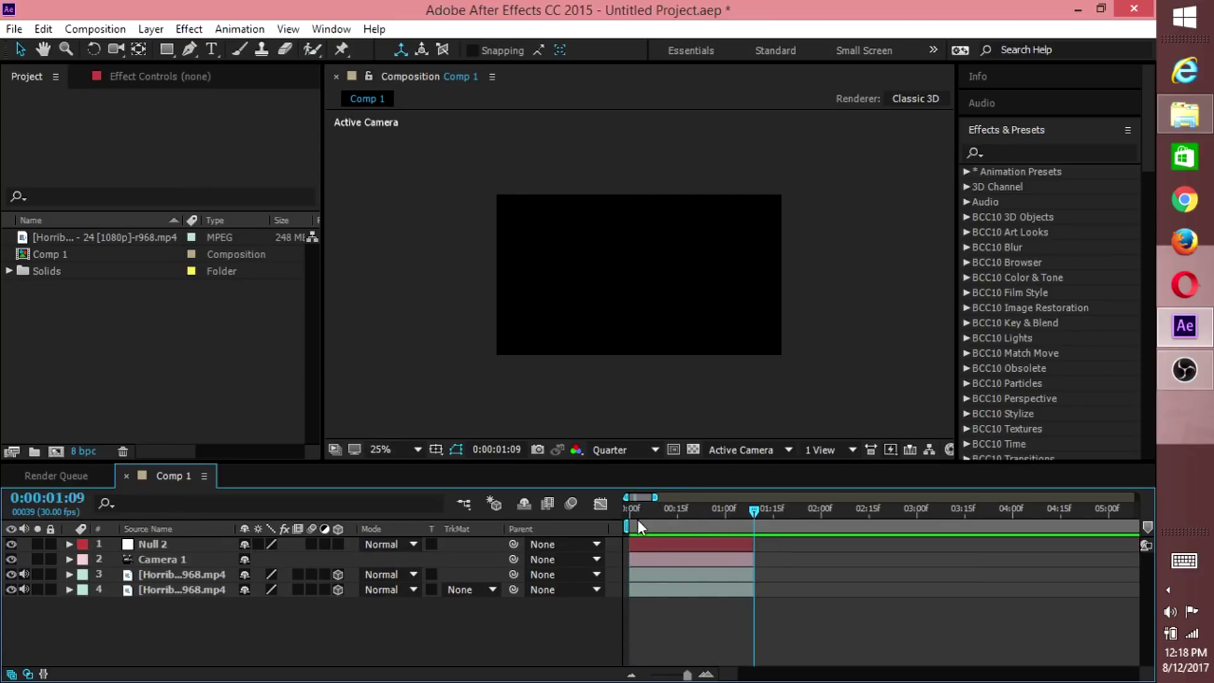
Step: Parent Camera 1 to Null 2, and extend Null 2, Camera 1 and both clips to about 2:00
left_click_drag(636, 517, 616, 517)
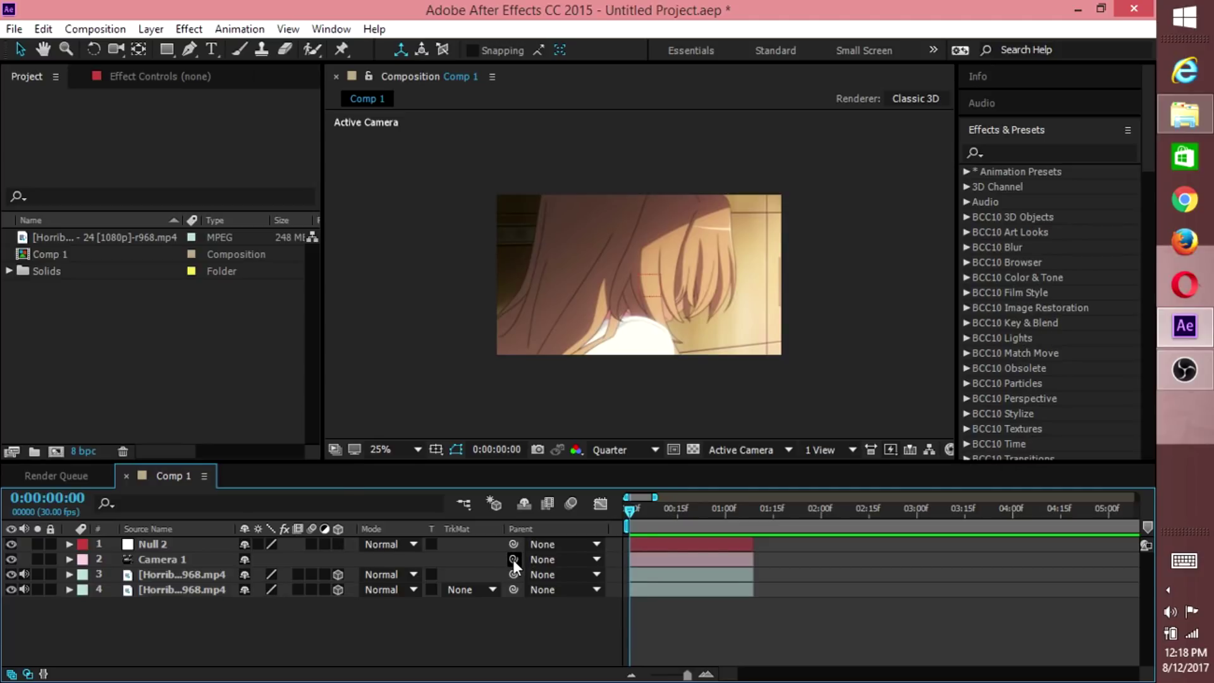
left_click_drag(514, 559, 166, 543)
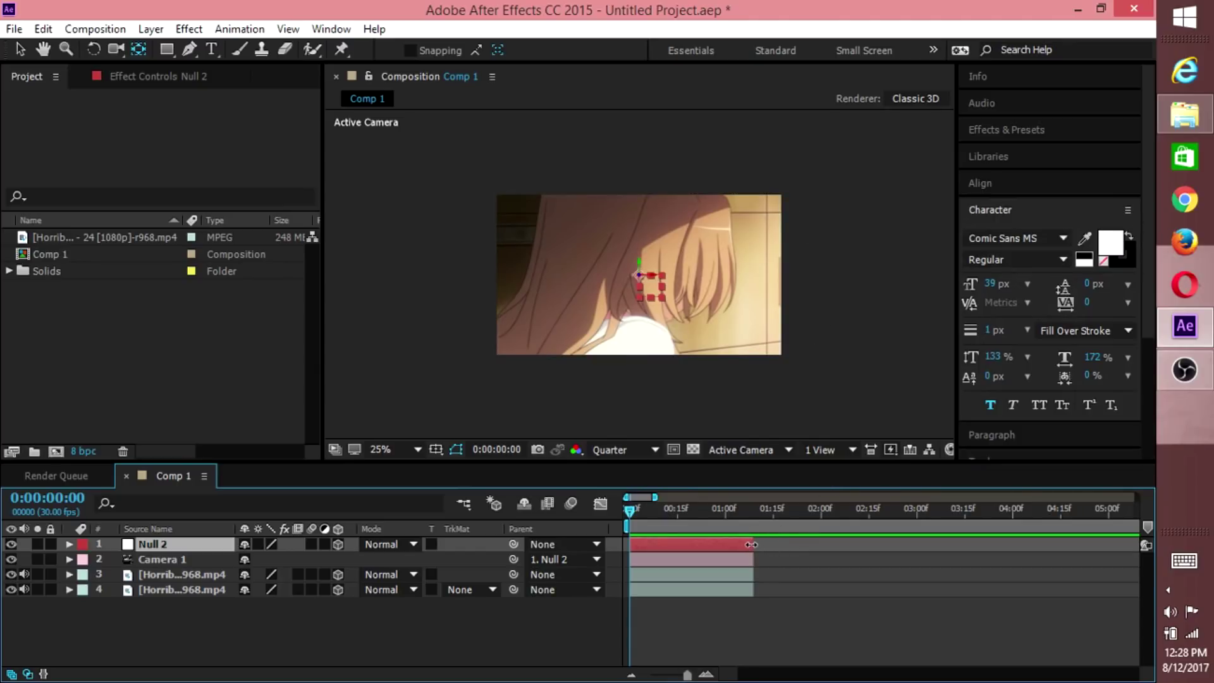
left_click_drag(751, 544, 819, 560)
left_click(765, 559)
left_click_drag(752, 577, 820, 589)
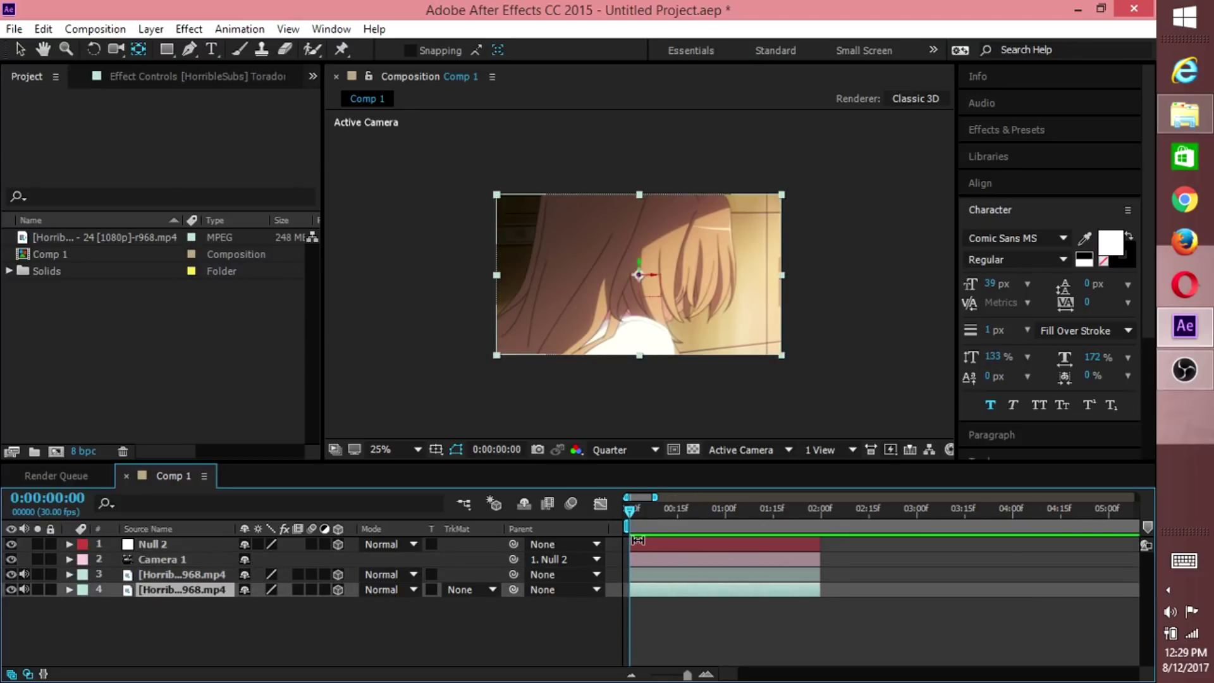
Step: Keyframe Null 2's Position at frame 0 and at 1:28 with Z -15000
left_click(637, 541)
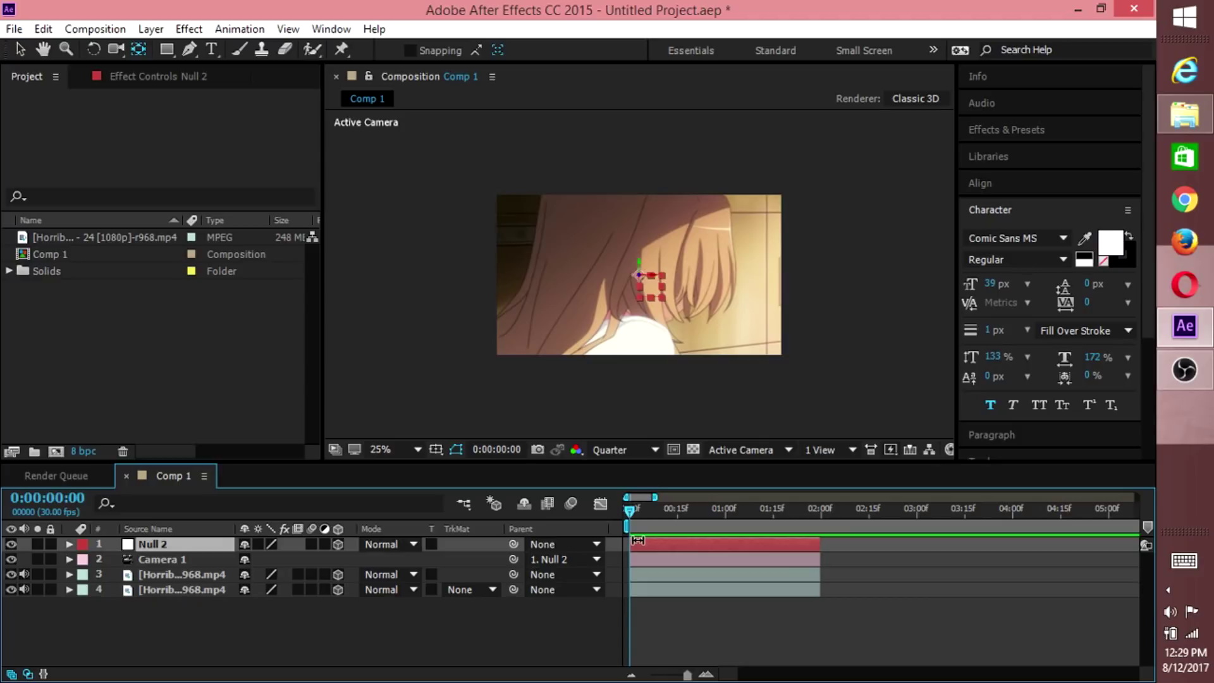
key("p")
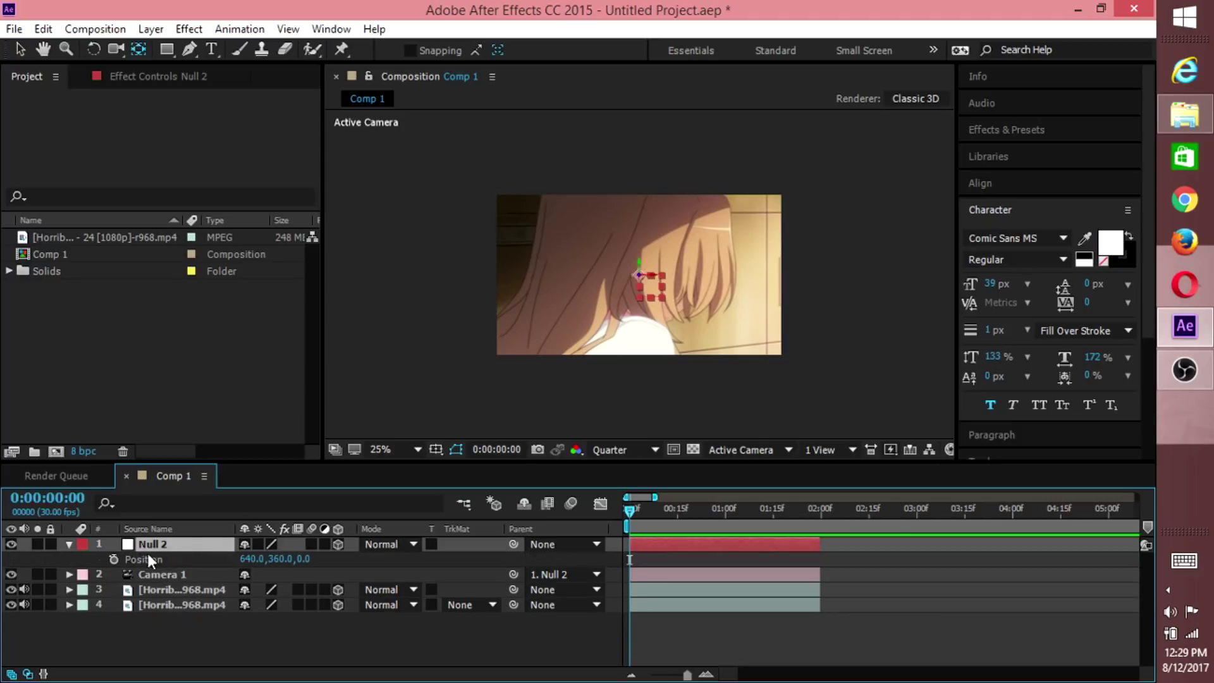
left_click(113, 558)
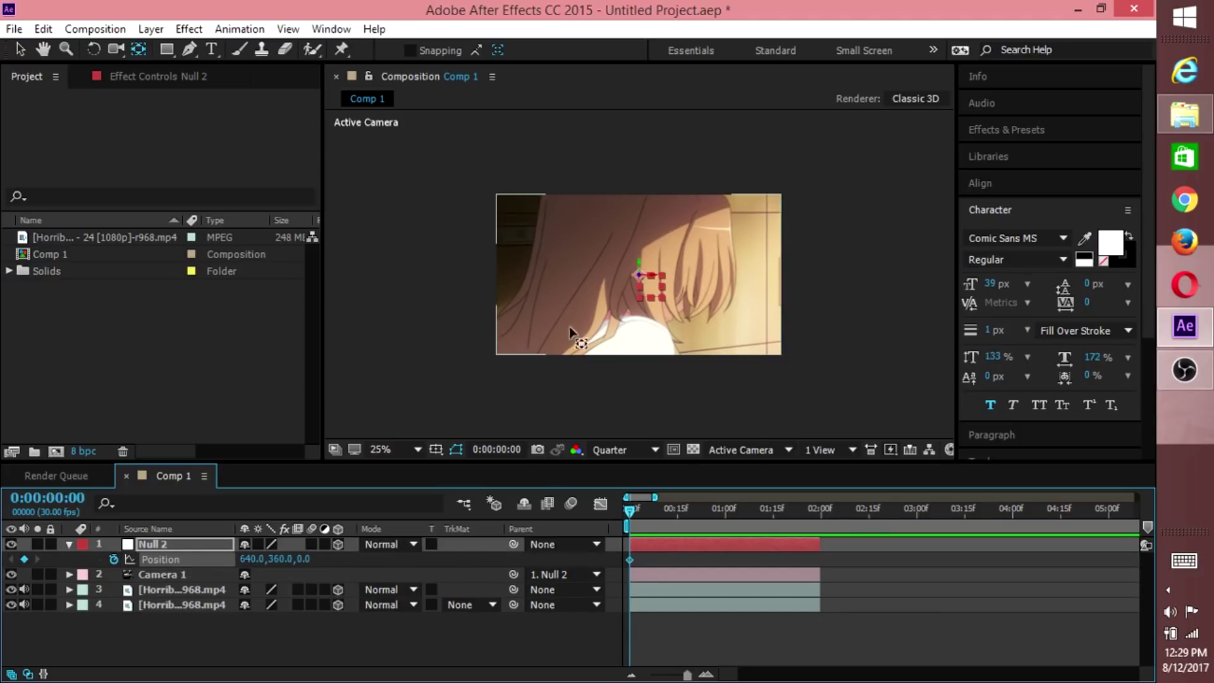
left_click(816, 510)
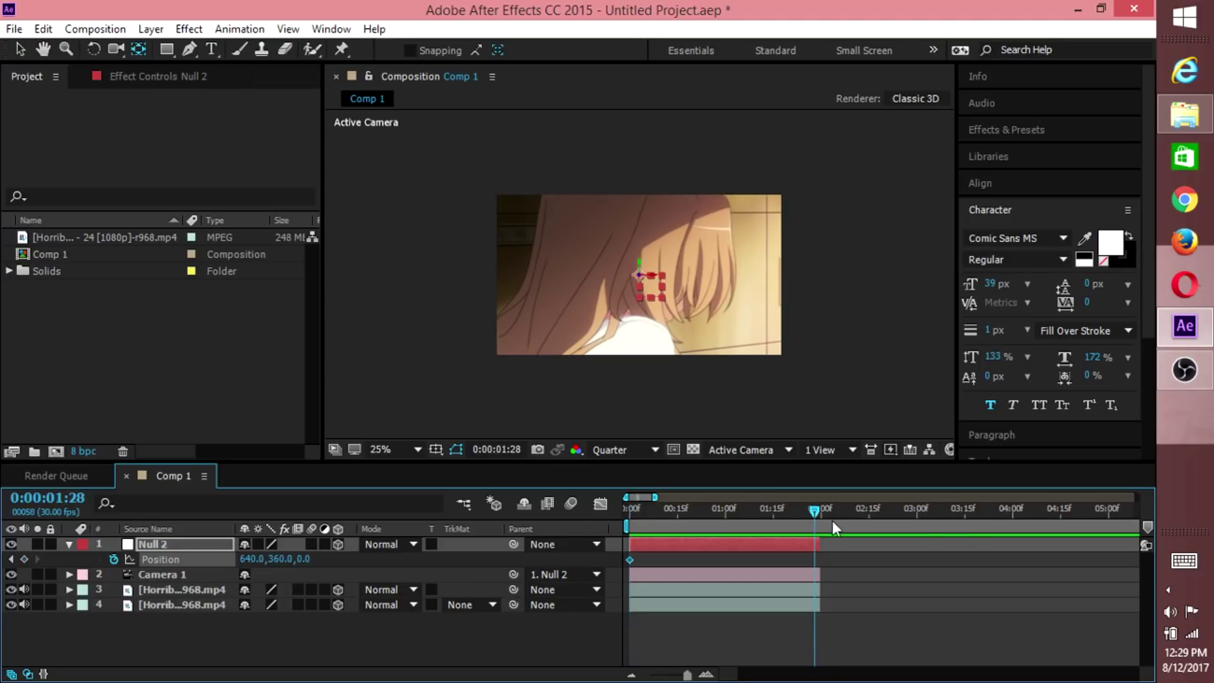
left_click(307, 559)
type("-15000")
key("Return")
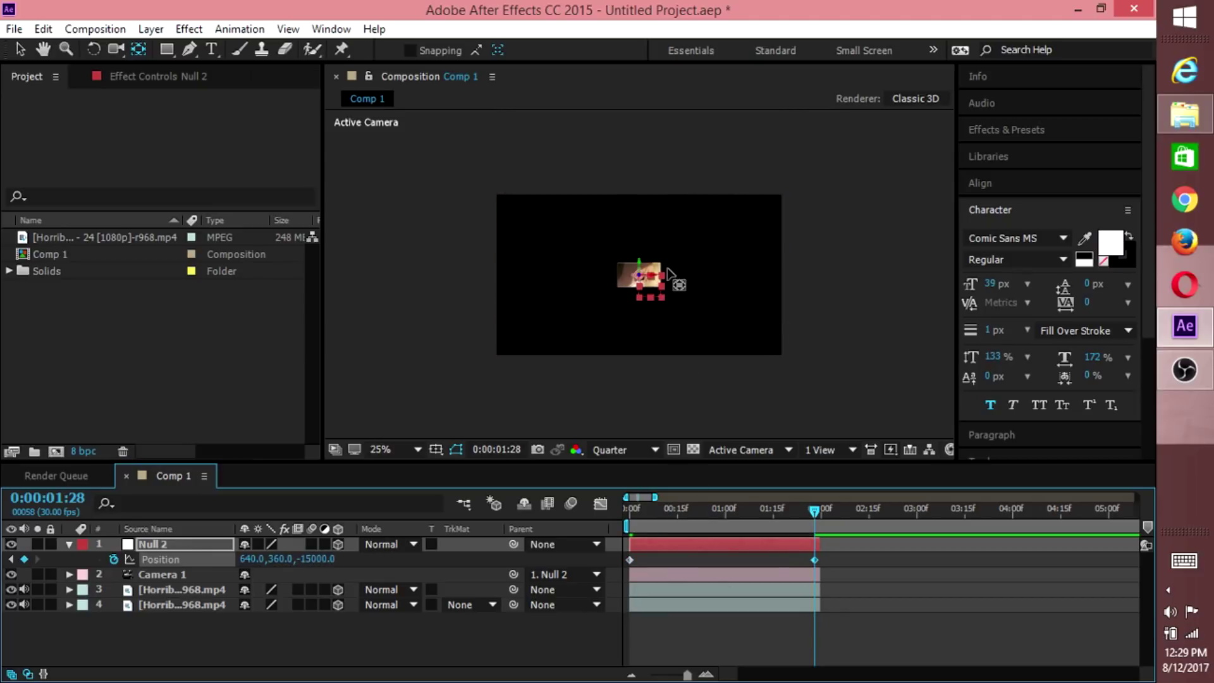
Step: Set the bottom video clip's Z position to -15000
left_click(632, 285)
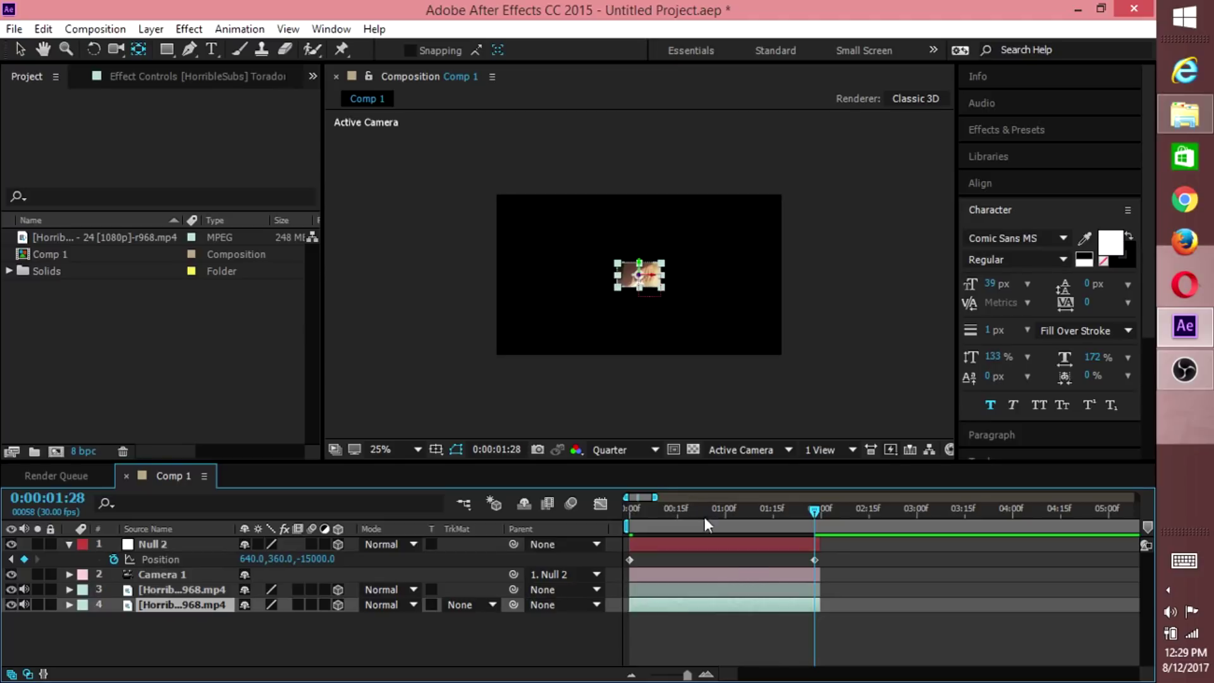
key("p")
left_click(303, 620)
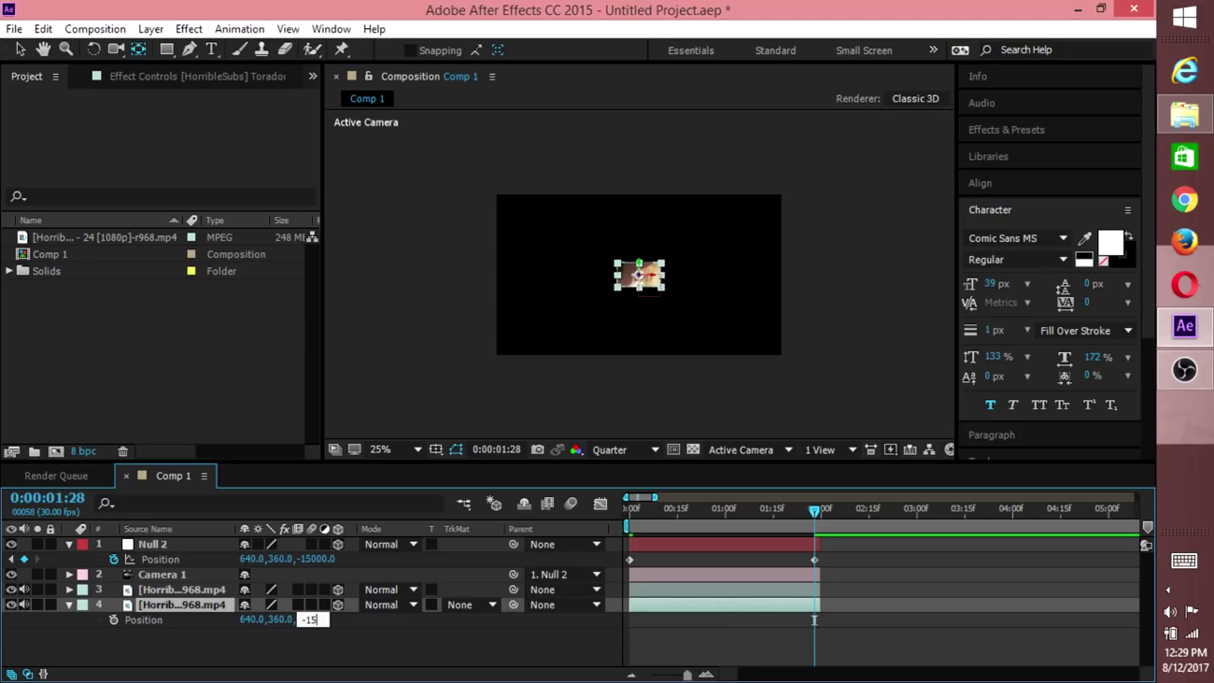
type("-15000")
key("Return")
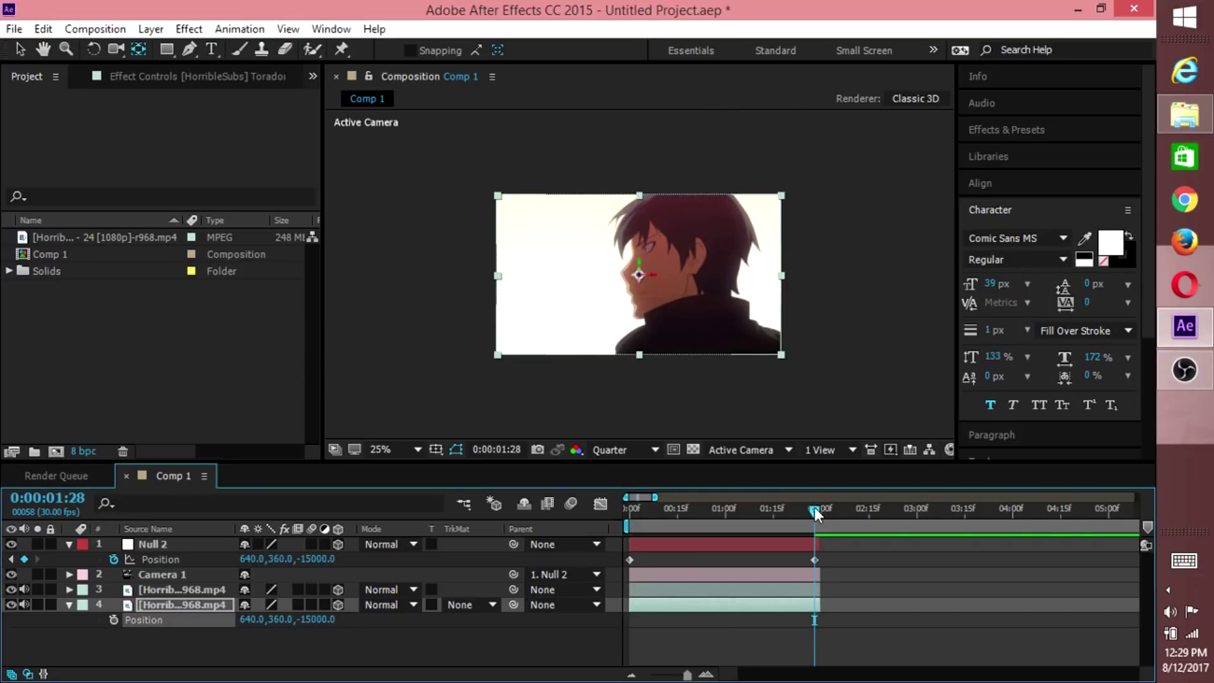
left_click_drag(815, 507, 609, 521)
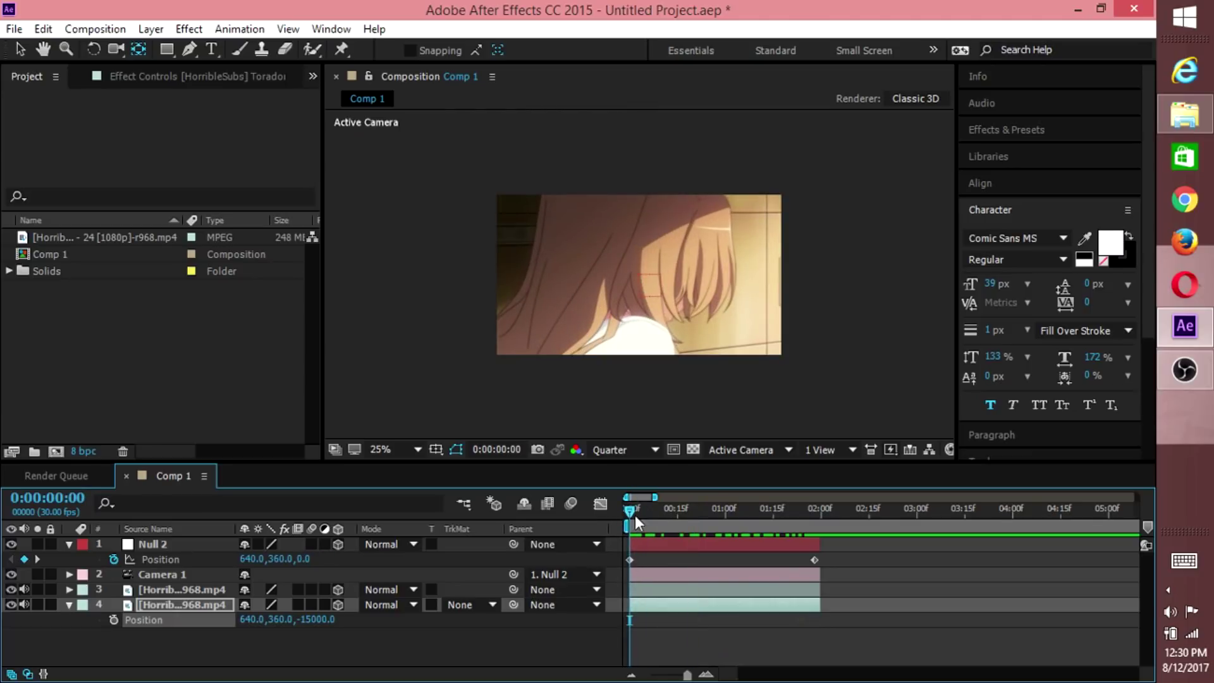
left_click_drag(631, 509, 659, 529)
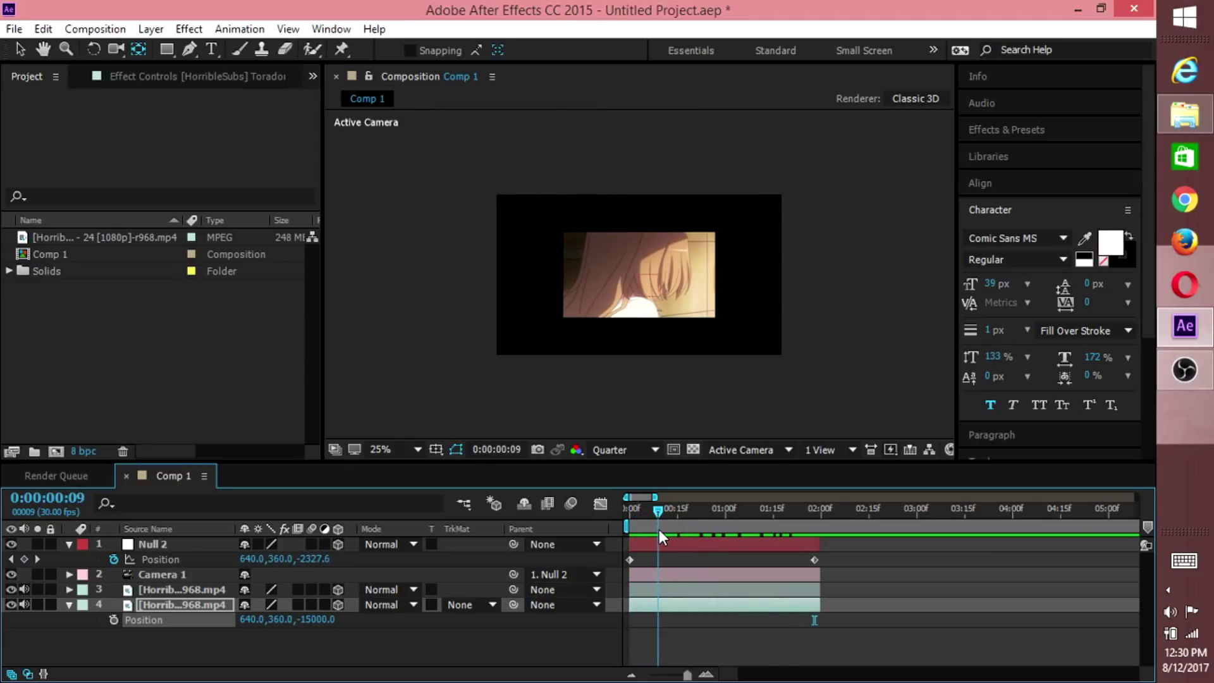
left_click(661, 590)
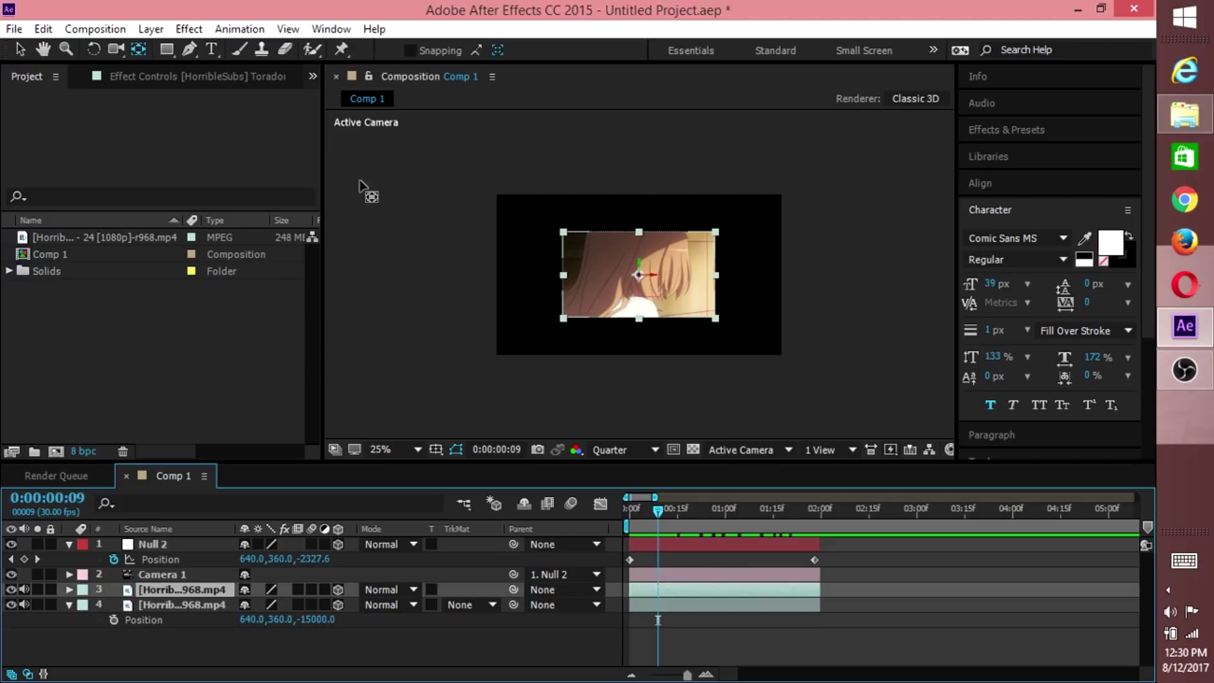
left_click(18, 51)
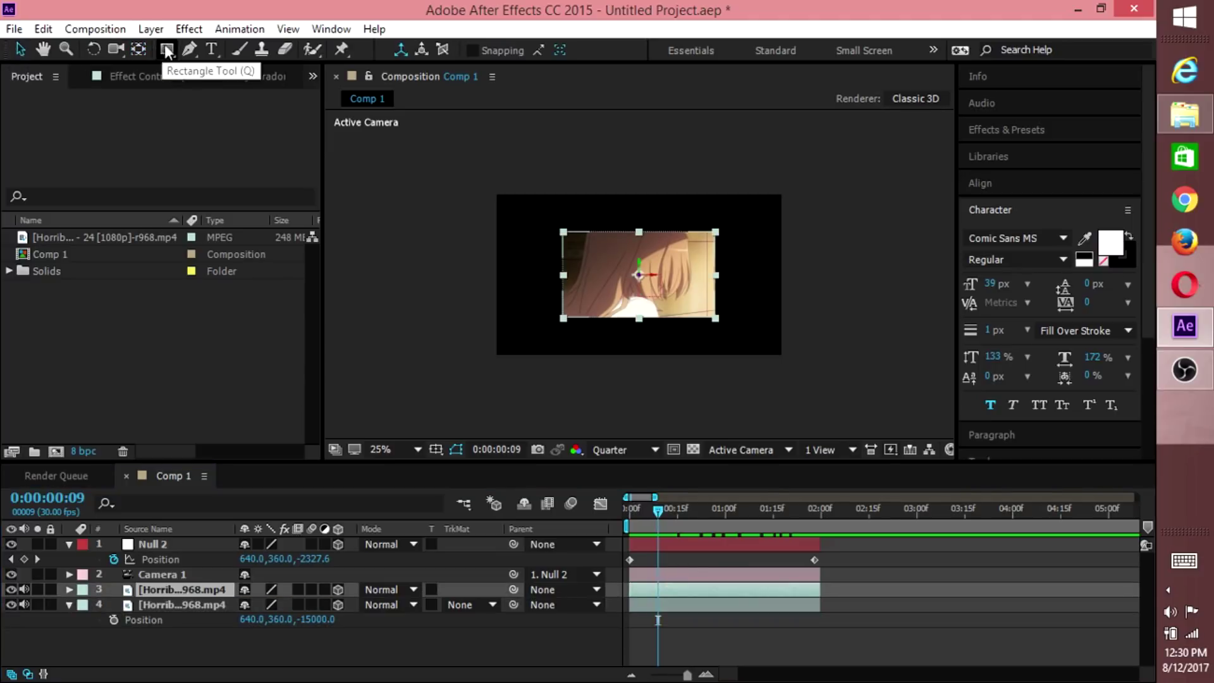
Step: Add a new text layer reading 'pud' over the upper clip
left_click(151, 28)
mouse_move(227, 32)
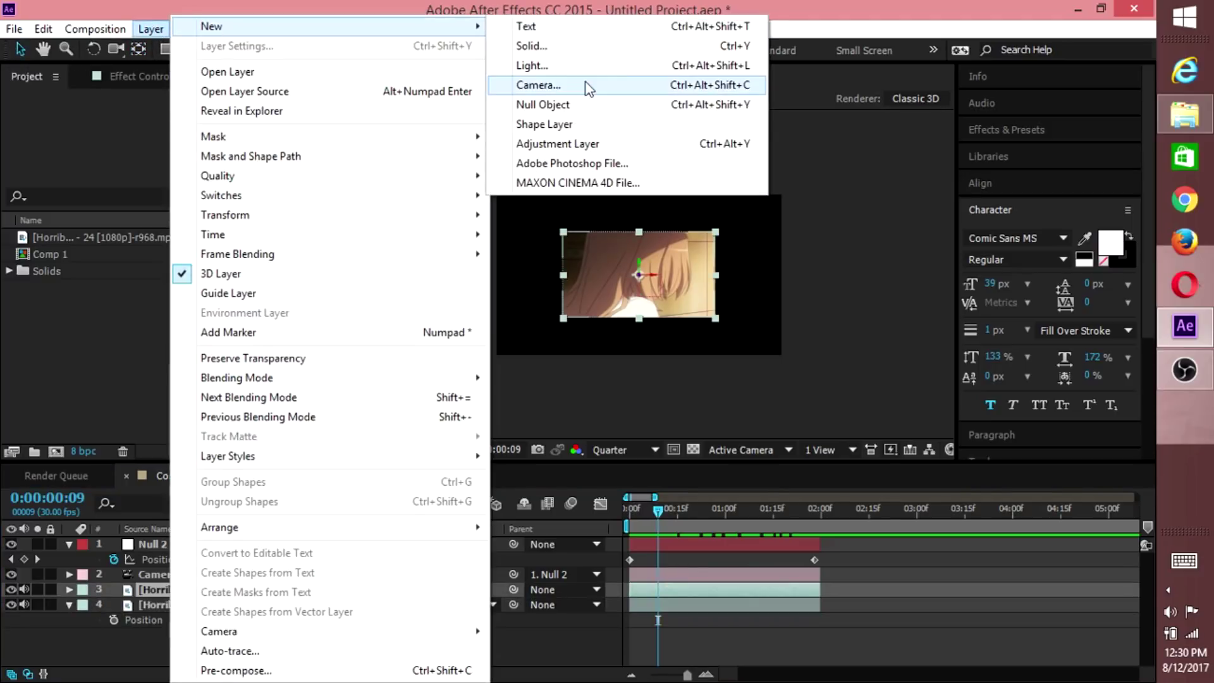
left_click(556, 25)
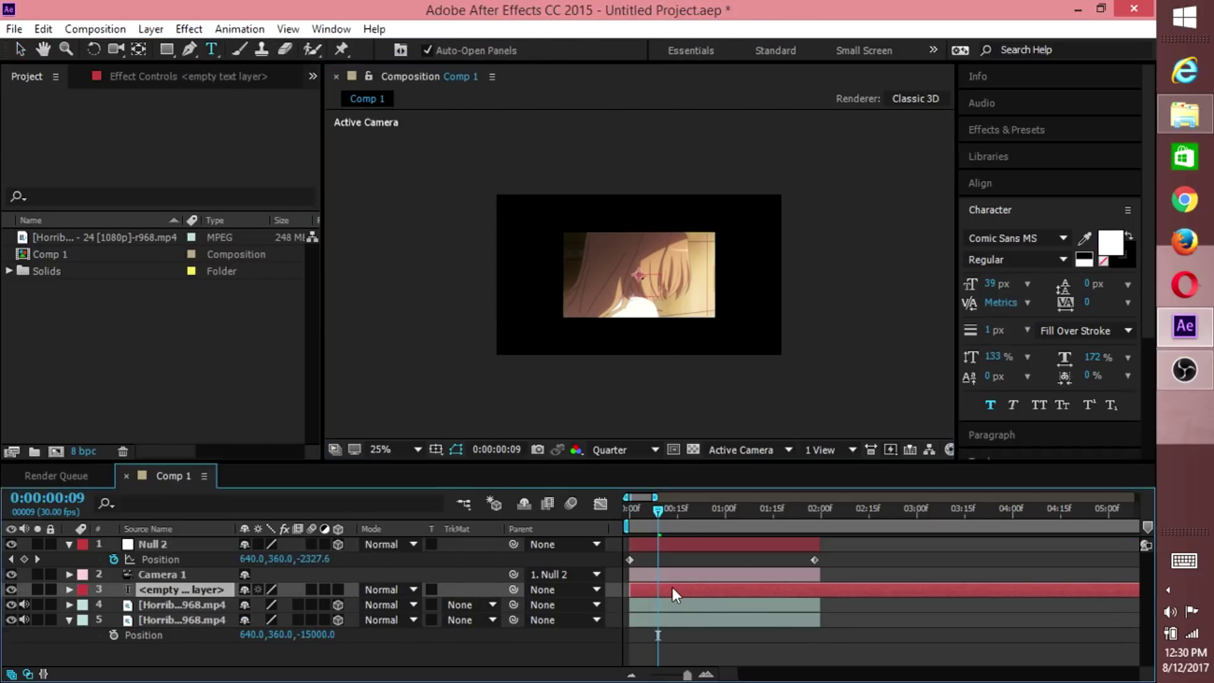
type("pud")
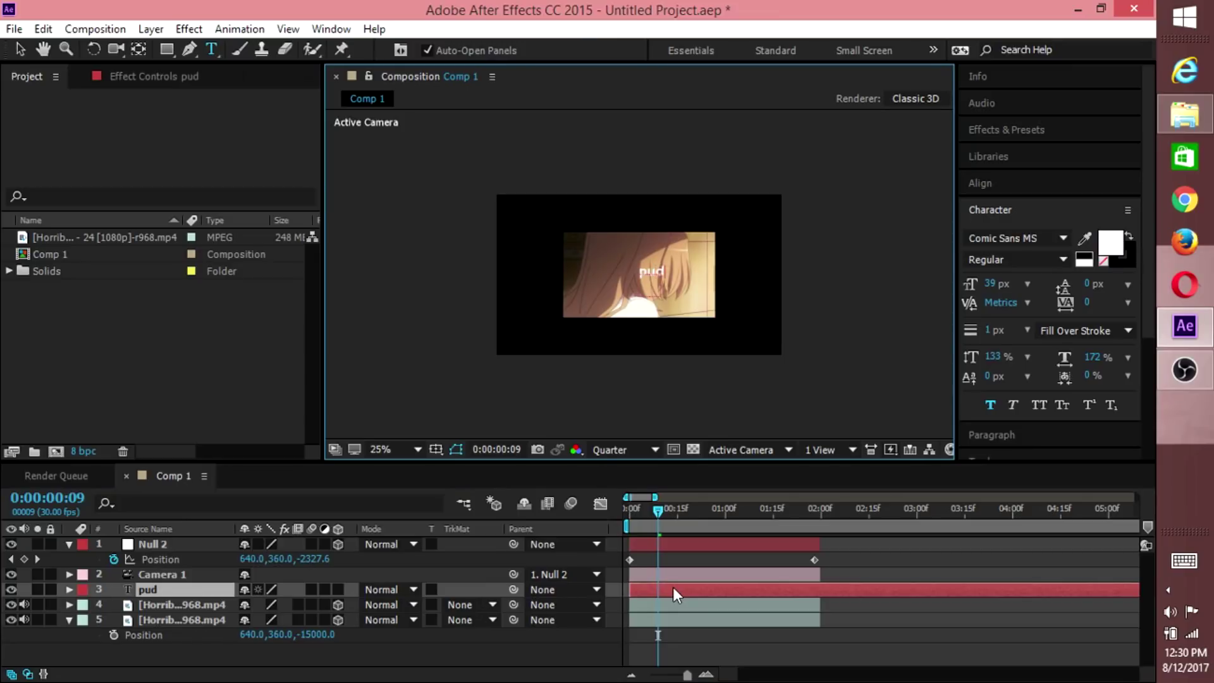
left_click(673, 587)
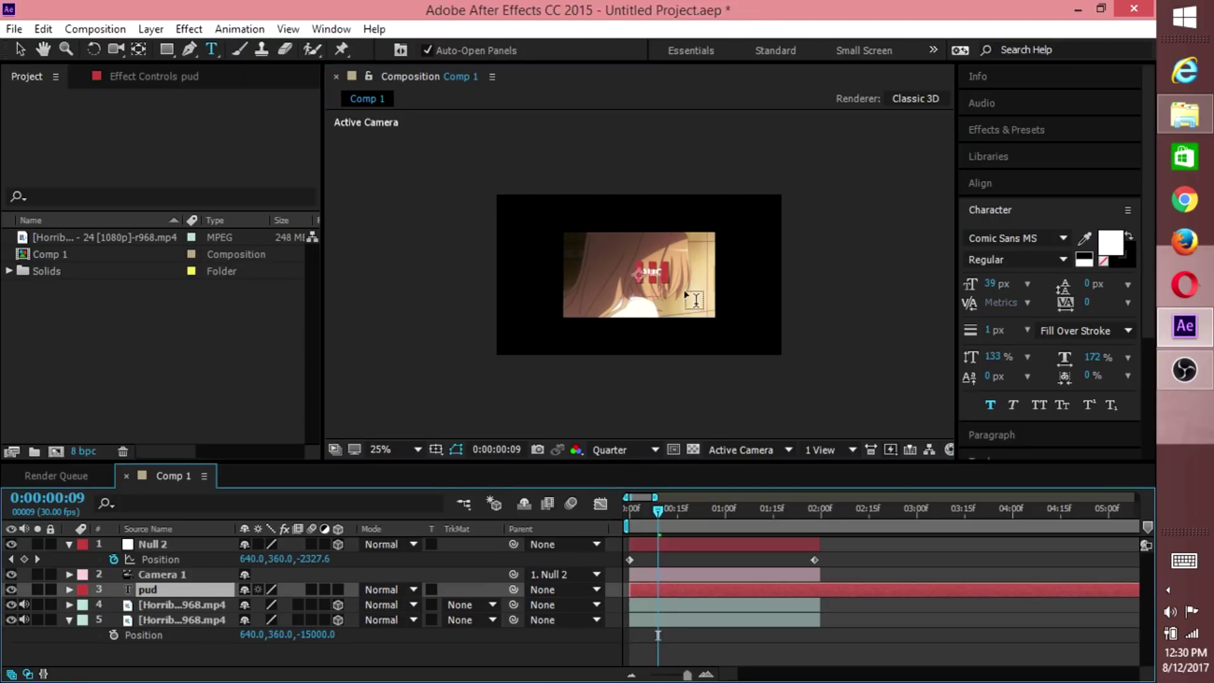
Step: Move pud's anchor point to the middle of the text
key("period")
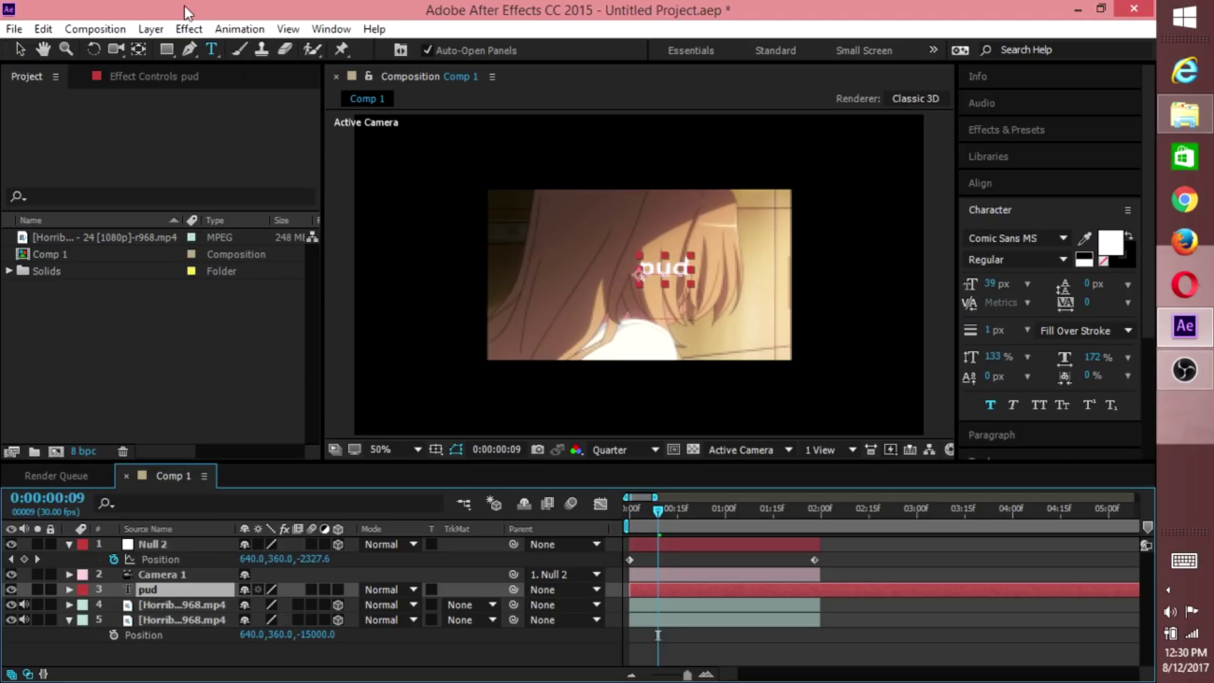
left_click(143, 56)
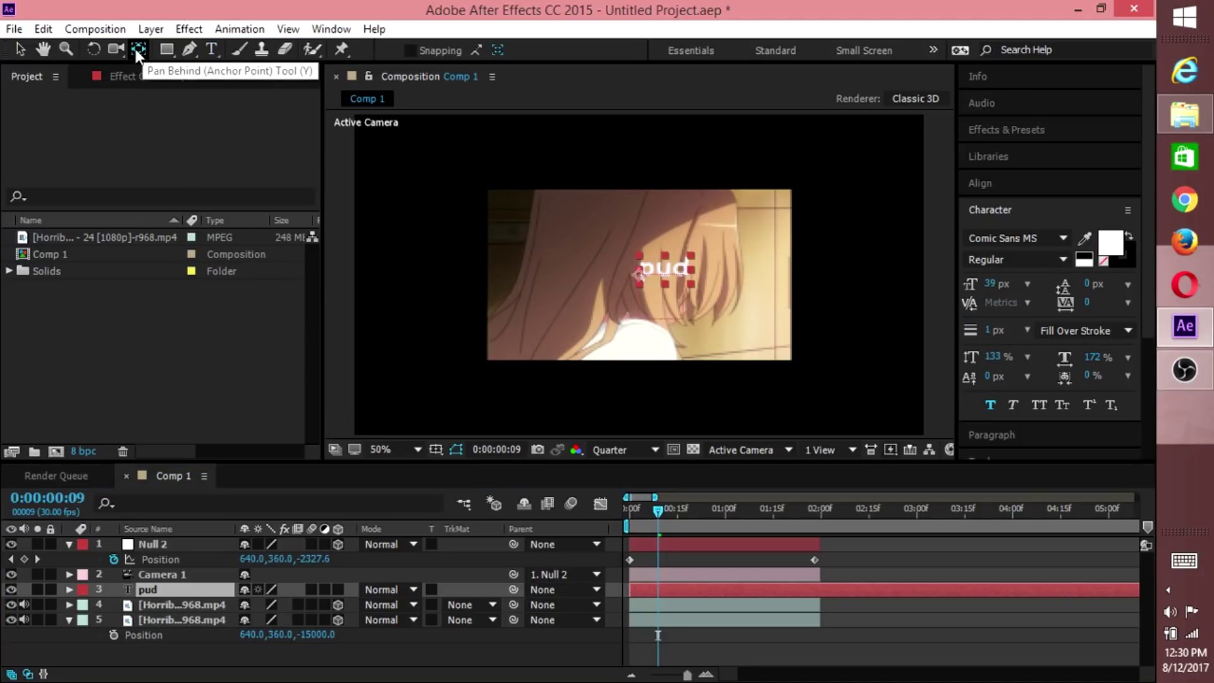
scroll(645, 278, "up", 2)
left_click_drag(641, 275, 691, 270)
key("v")
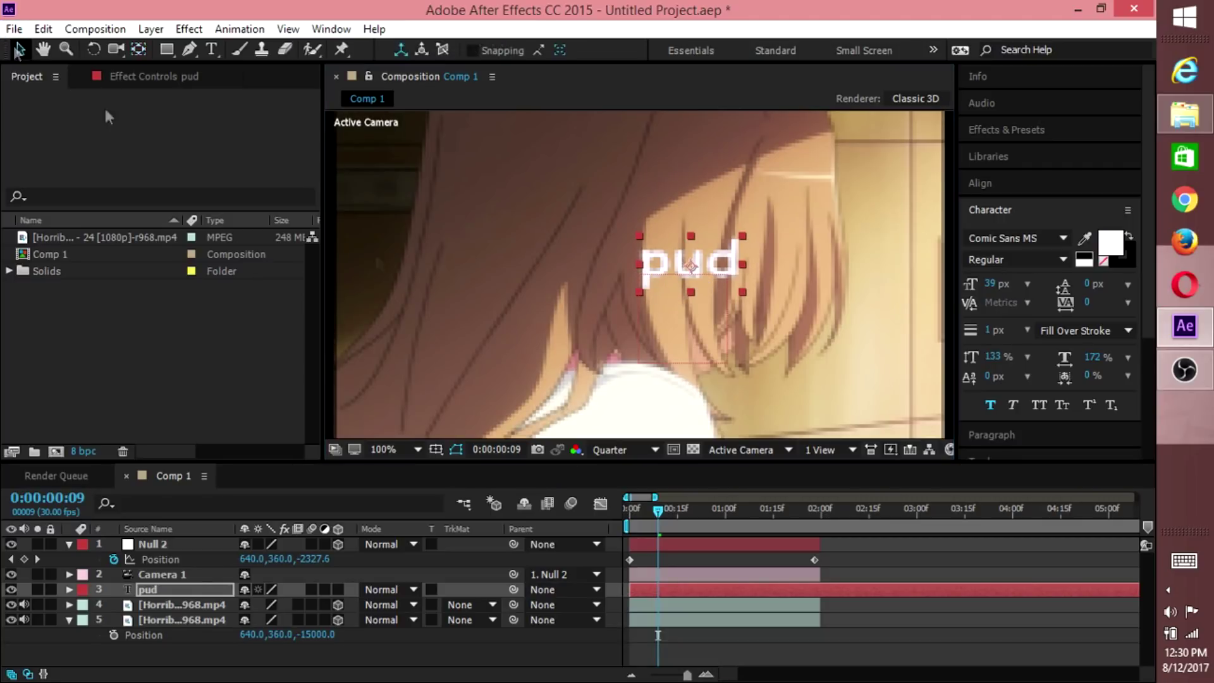
scroll(646, 292, "down", 4)
scroll(654, 272, "up", 2)
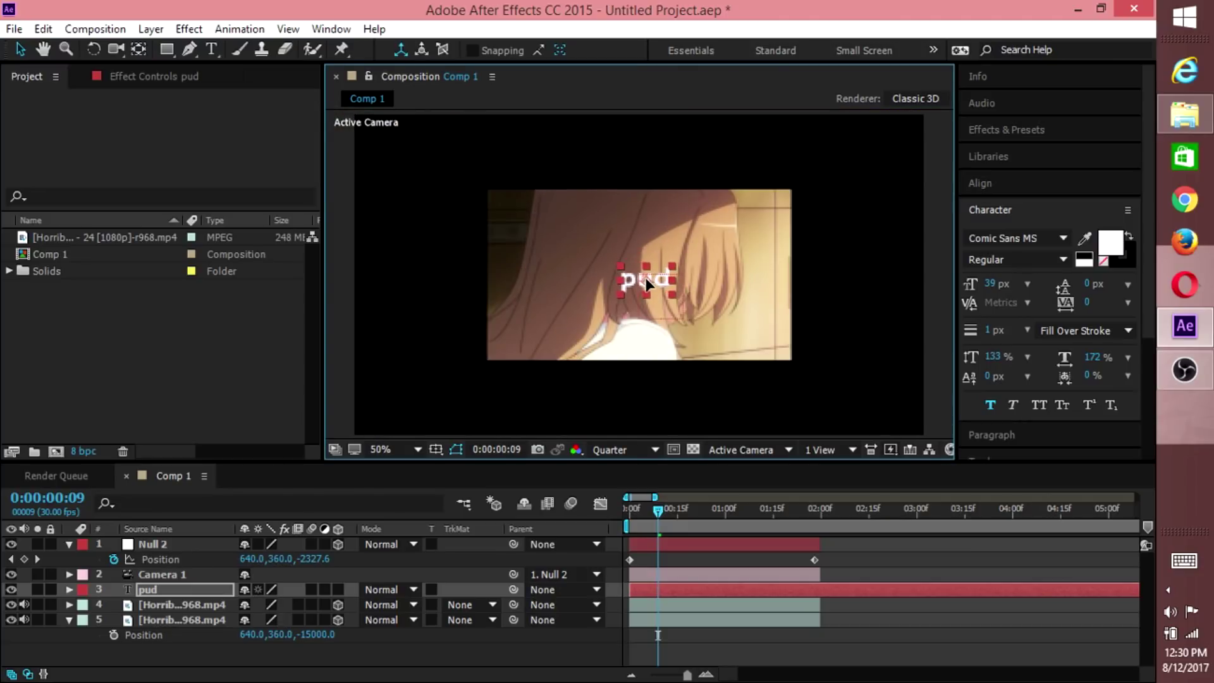
Step: Make pud a 3D layer and set its Position to 644, 370, -4192
left_click(337, 589)
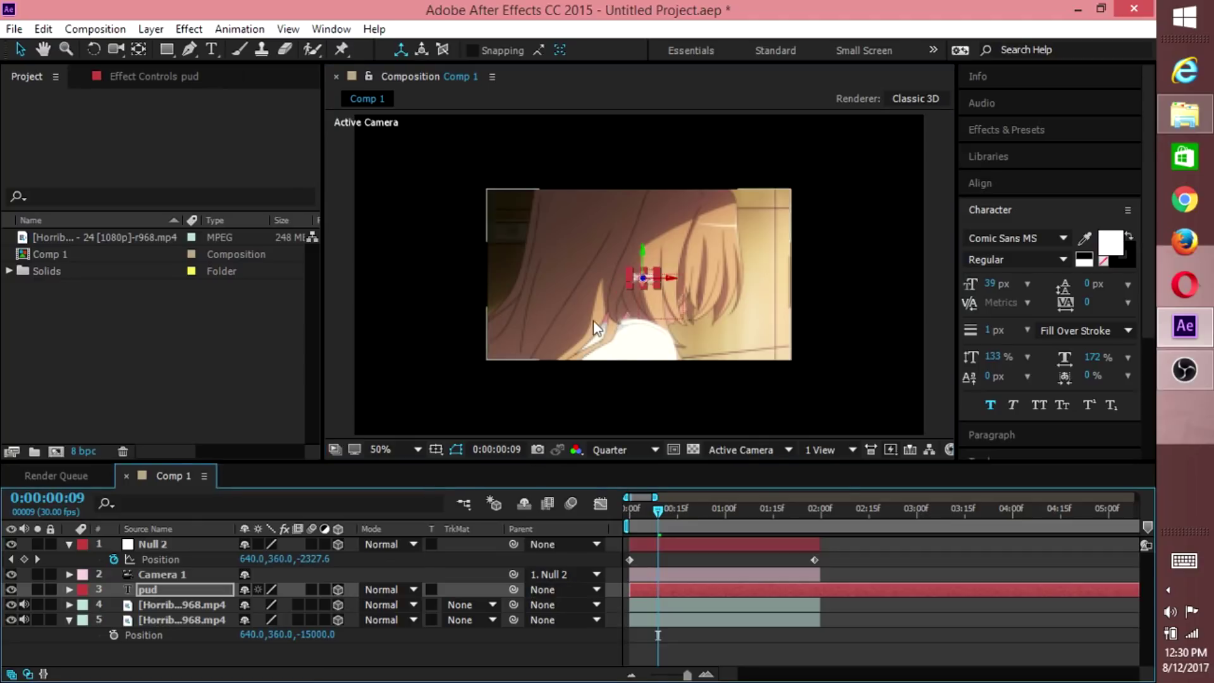
left_click(658, 280)
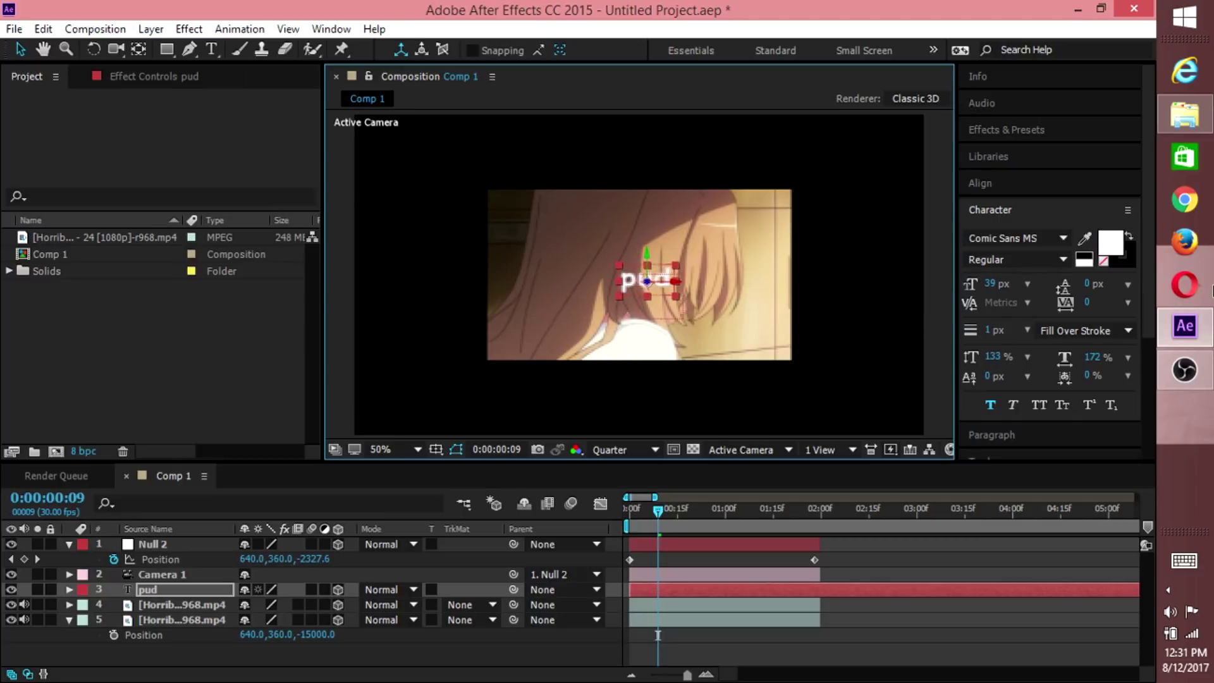
scroll(614, 387, "down", 2)
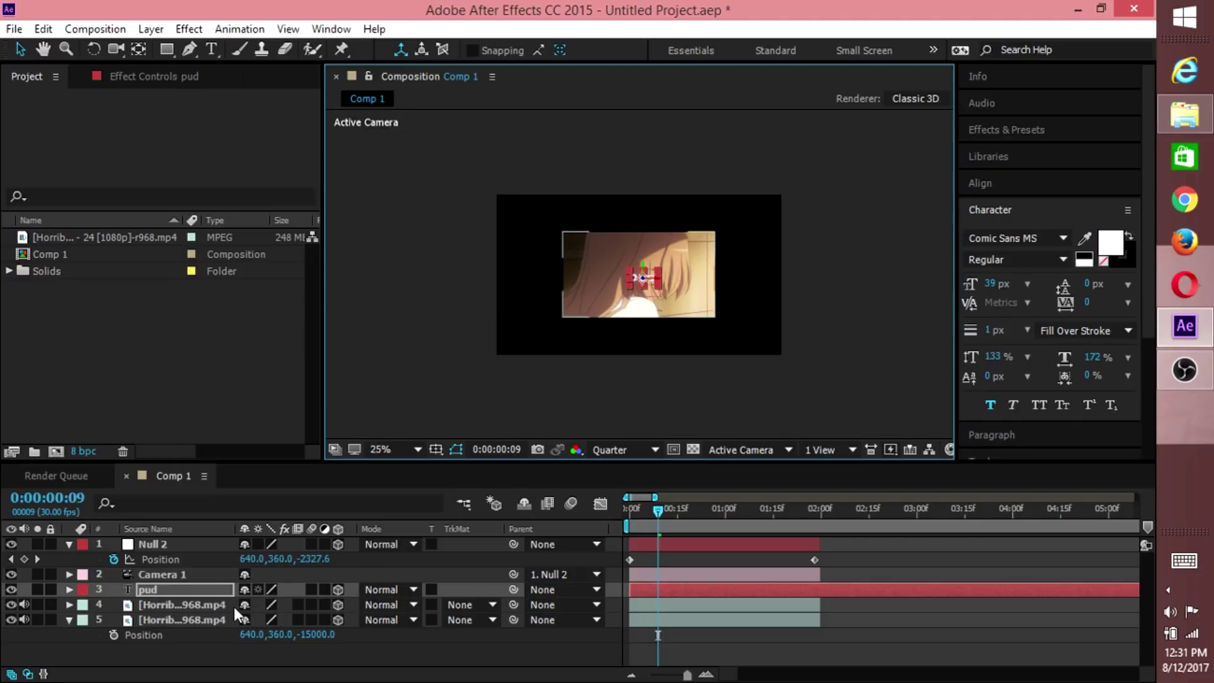
key("p")
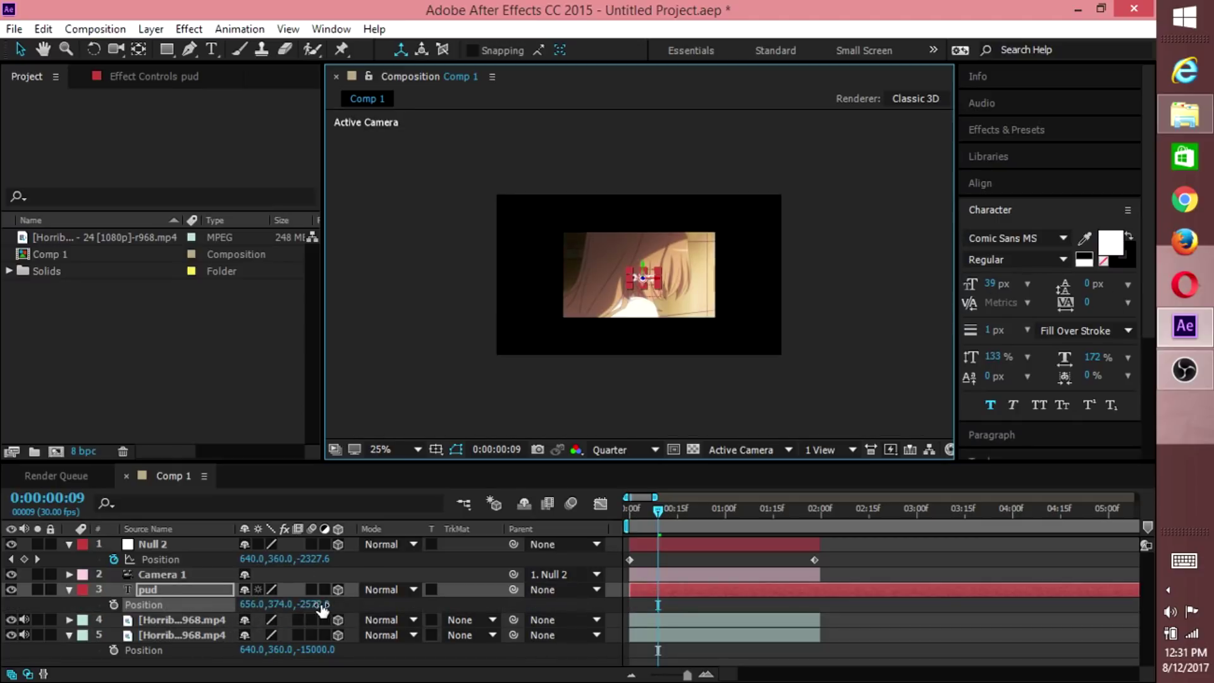
left_click_drag(326, 604, 183, 674)
mouse_move(320, 608)
left_mouse_down()
mouse_move(284, 606)
mouse_move(335, 607)
left_mouse_up()
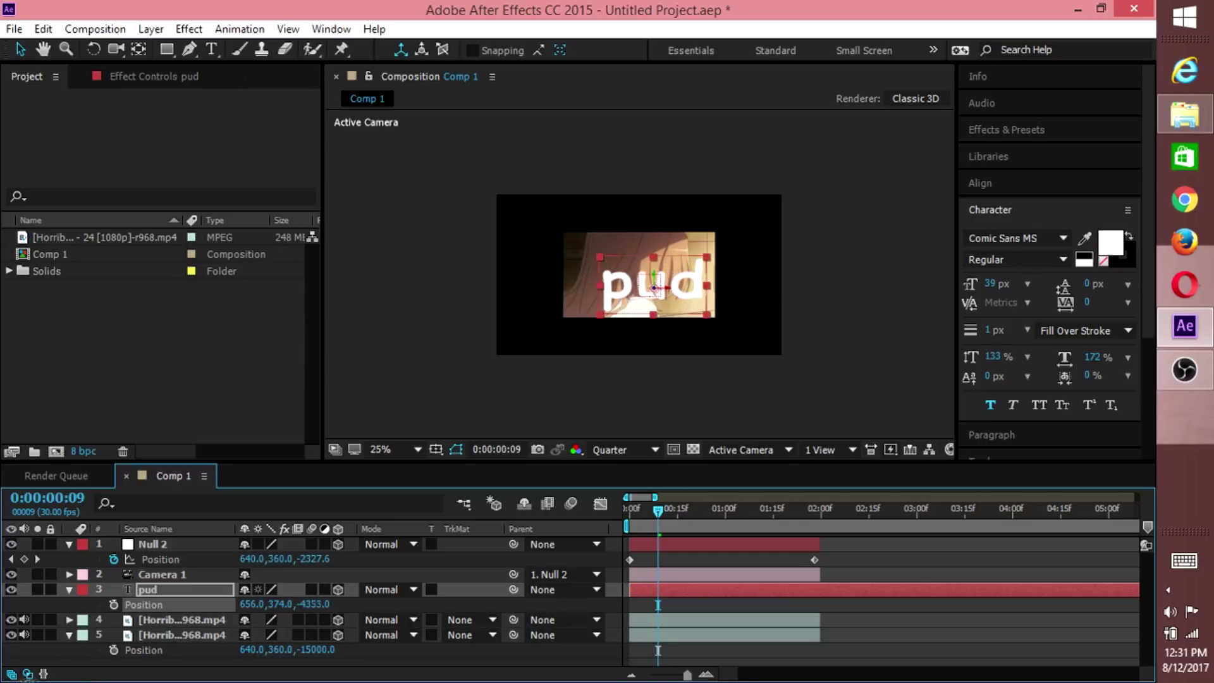
left_click_drag(668, 289, 642, 273)
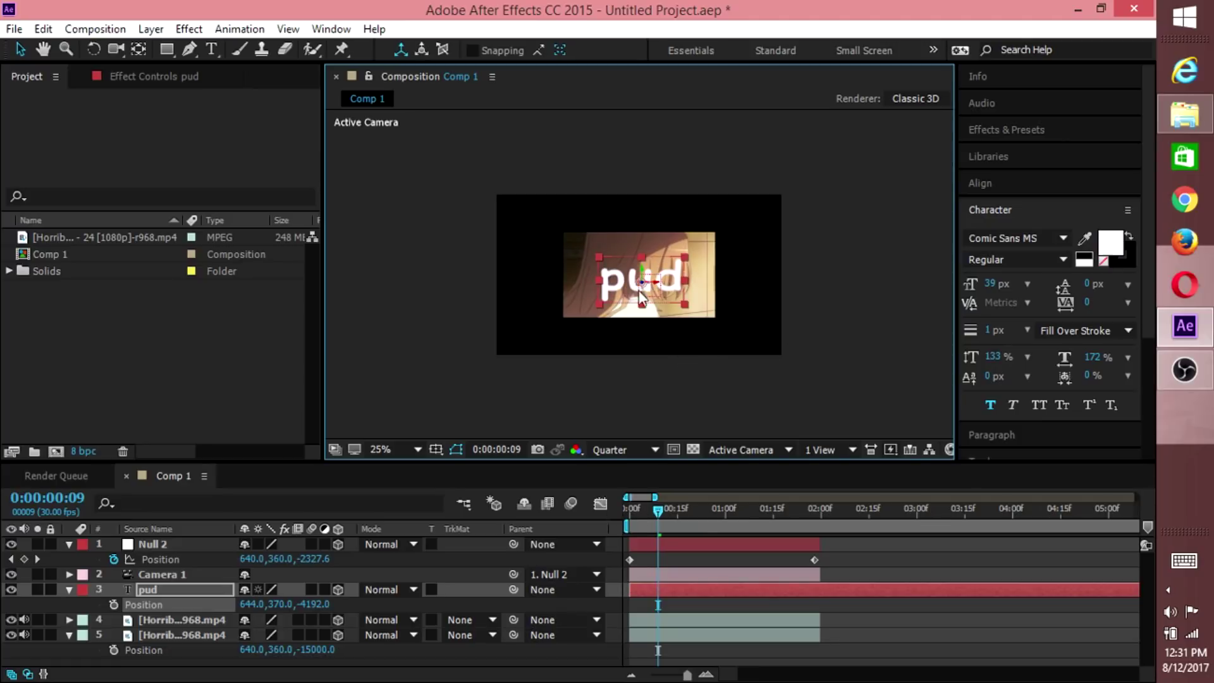
left_click_drag(658, 514, 692, 507)
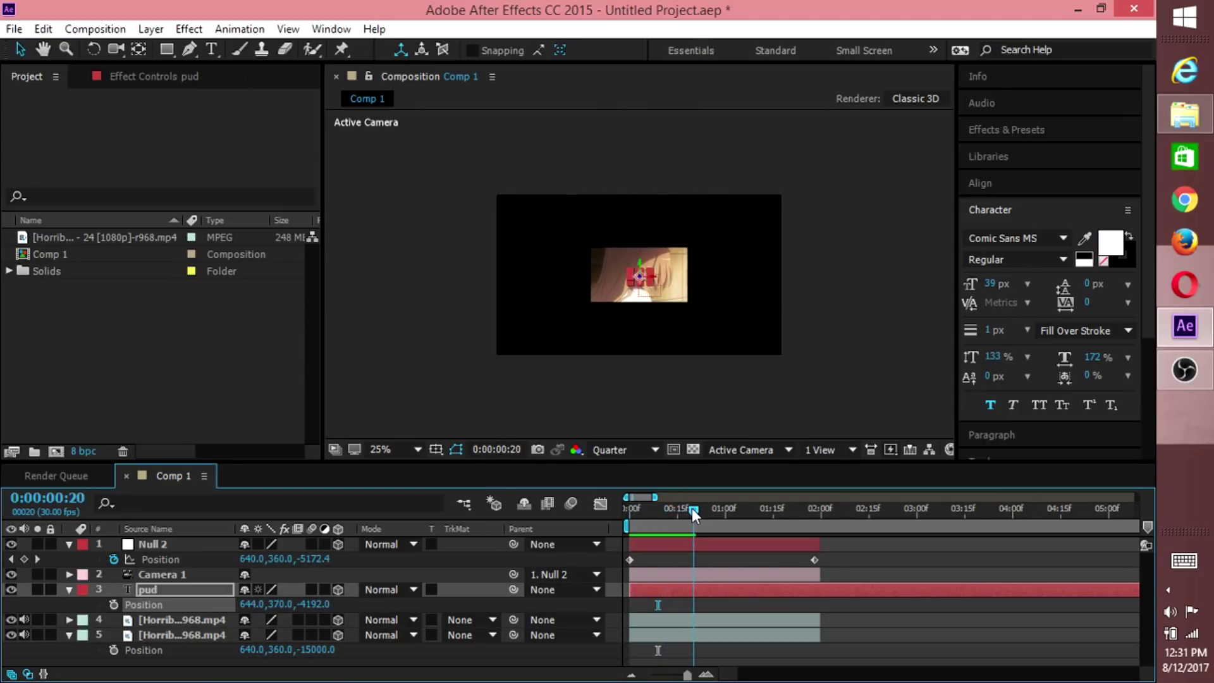
left_click(693, 586)
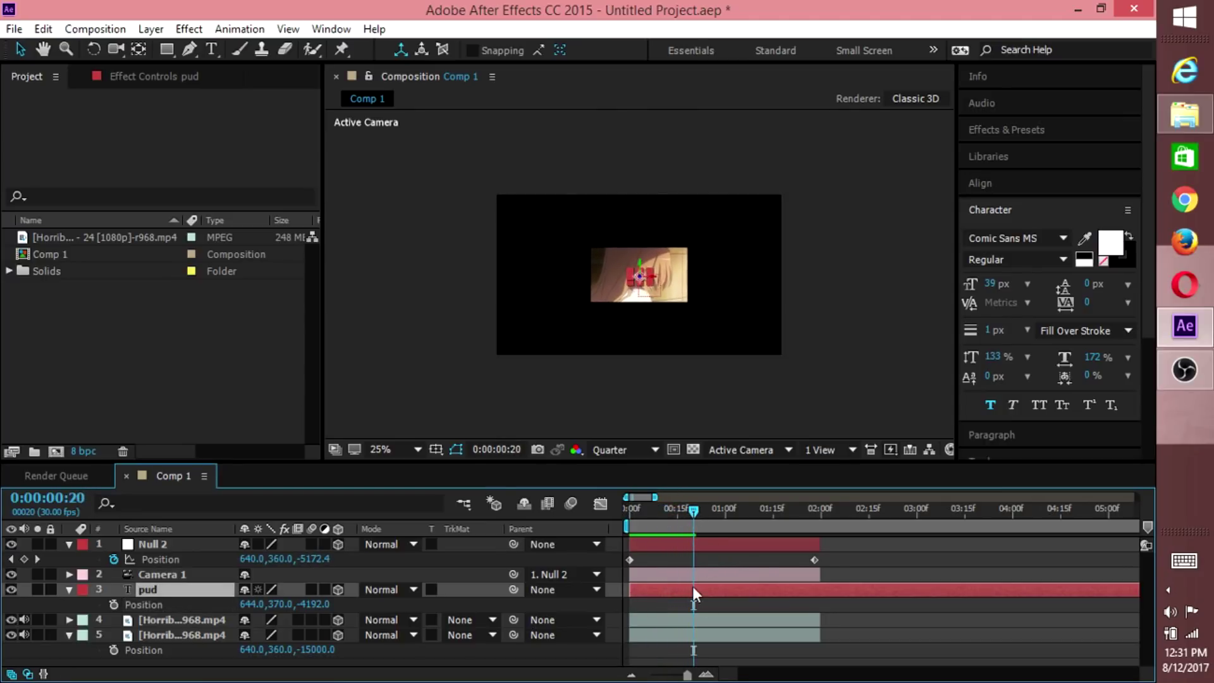
Step: Duplicate pud, retype the copy as 'dup', and set its Z position to -7363
key("ctrl+d")
key("ctrl+t")
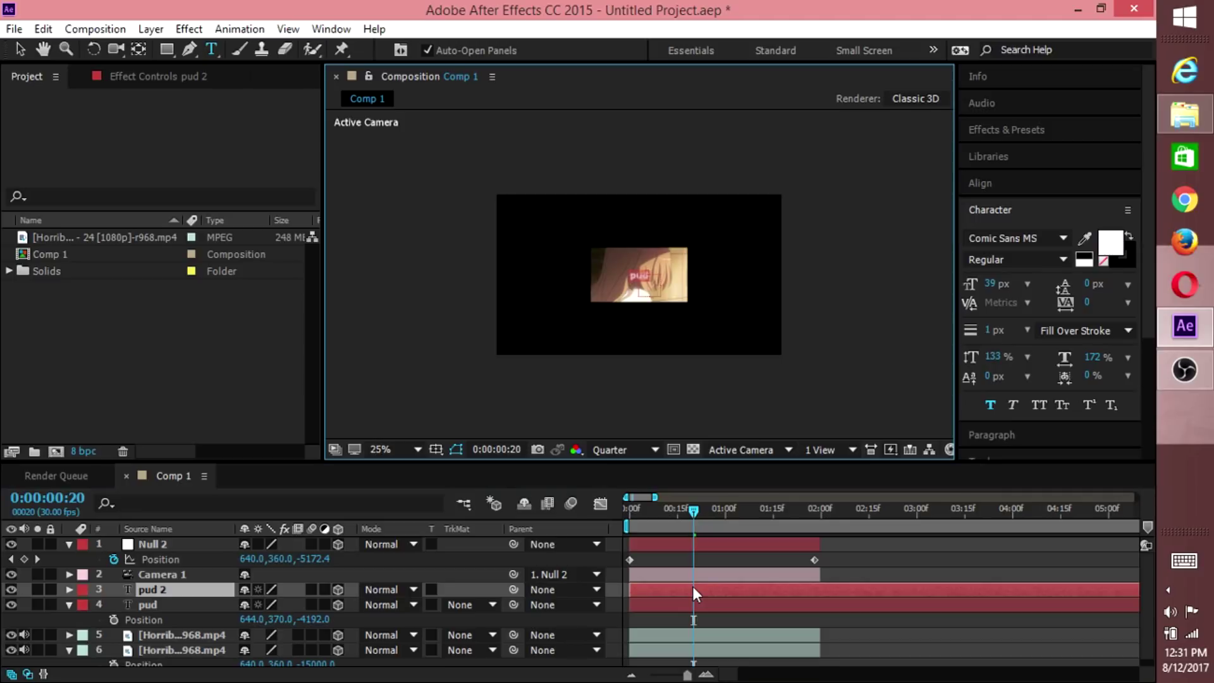
type("dup")
left_click(693, 586)
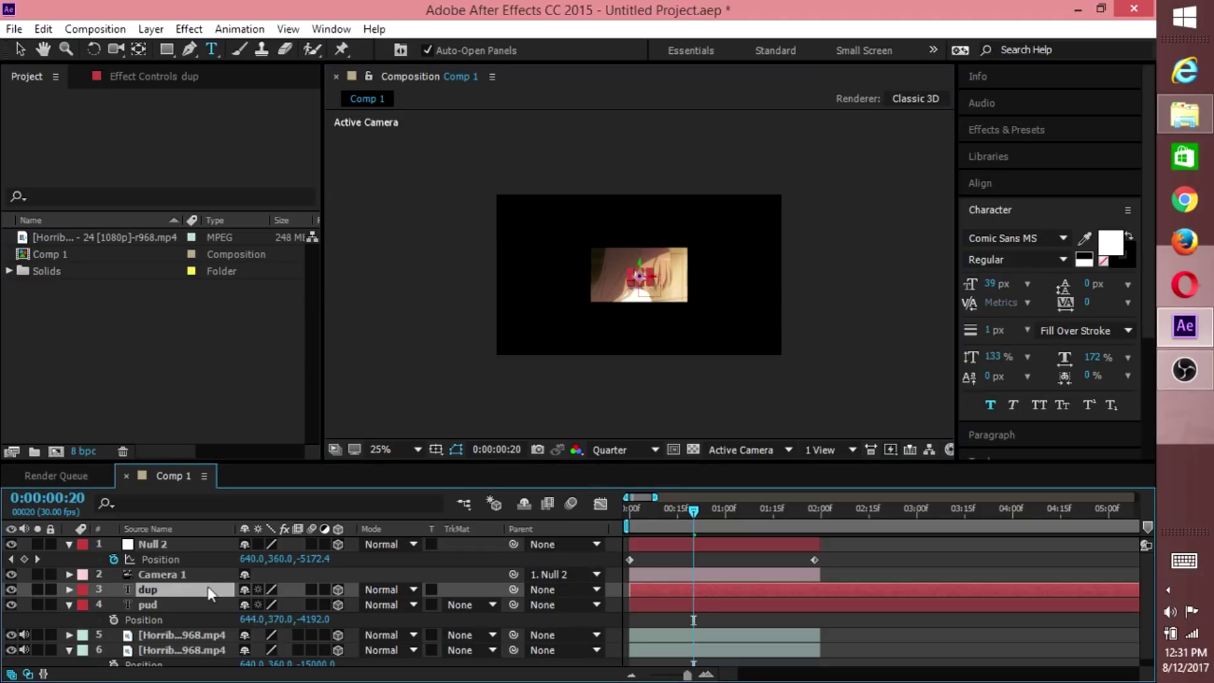
key("p")
left_click_drag(328, 604, 242, 630)
left_click_drag(692, 511, 735, 518)
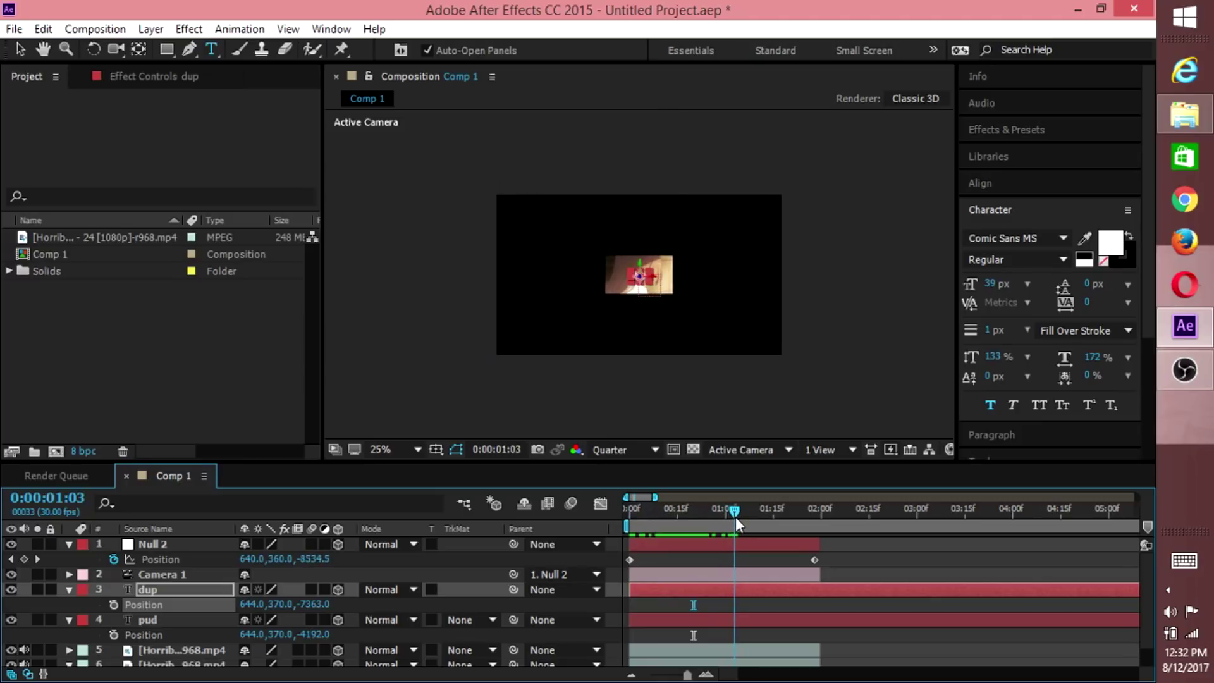
Step: Duplicate dup as 'tutorial' and push its Z position to -10413
left_click(739, 590)
key("ctrl+d")
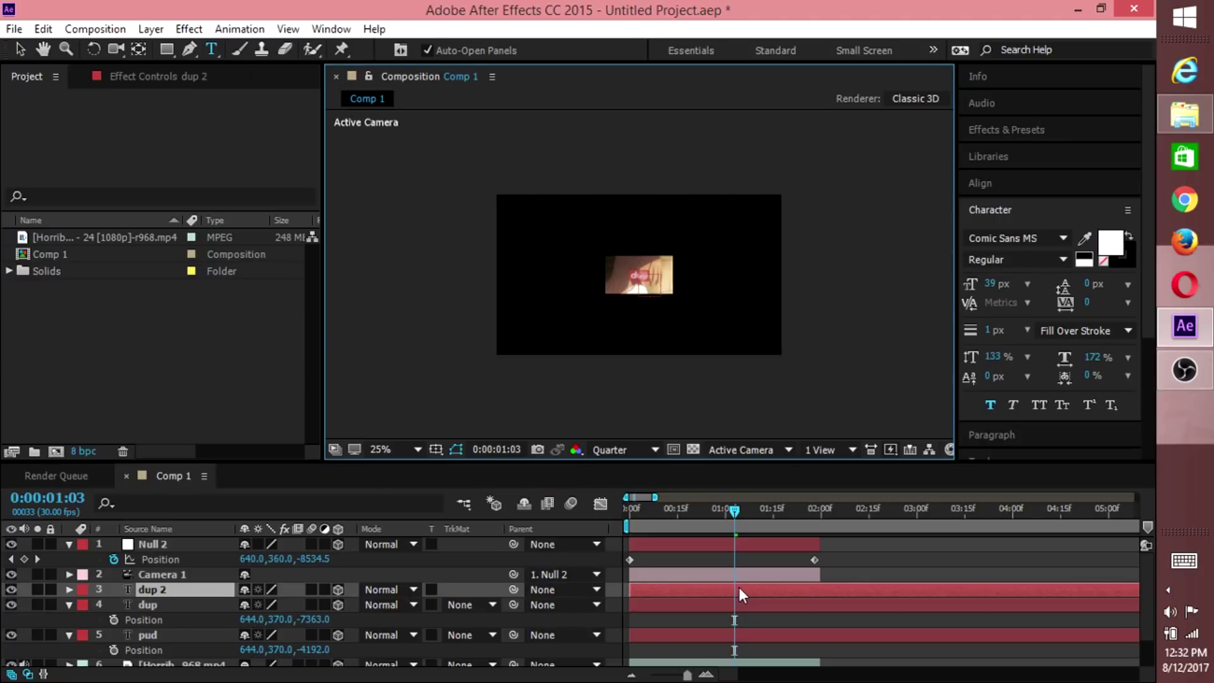
type("tutorial")
left_click(738, 587)
key("p")
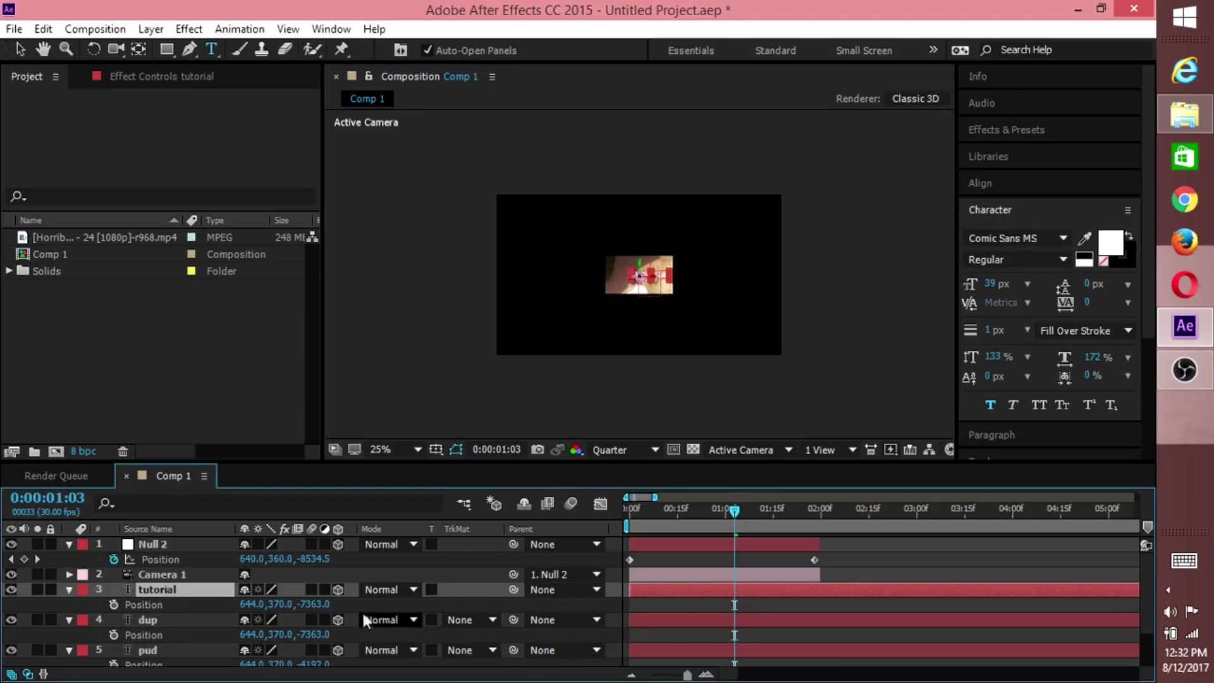
mouse_move(317, 605)
left_mouse_down()
mouse_move(297, 606)
mouse_move(324, 620)
left_mouse_up()
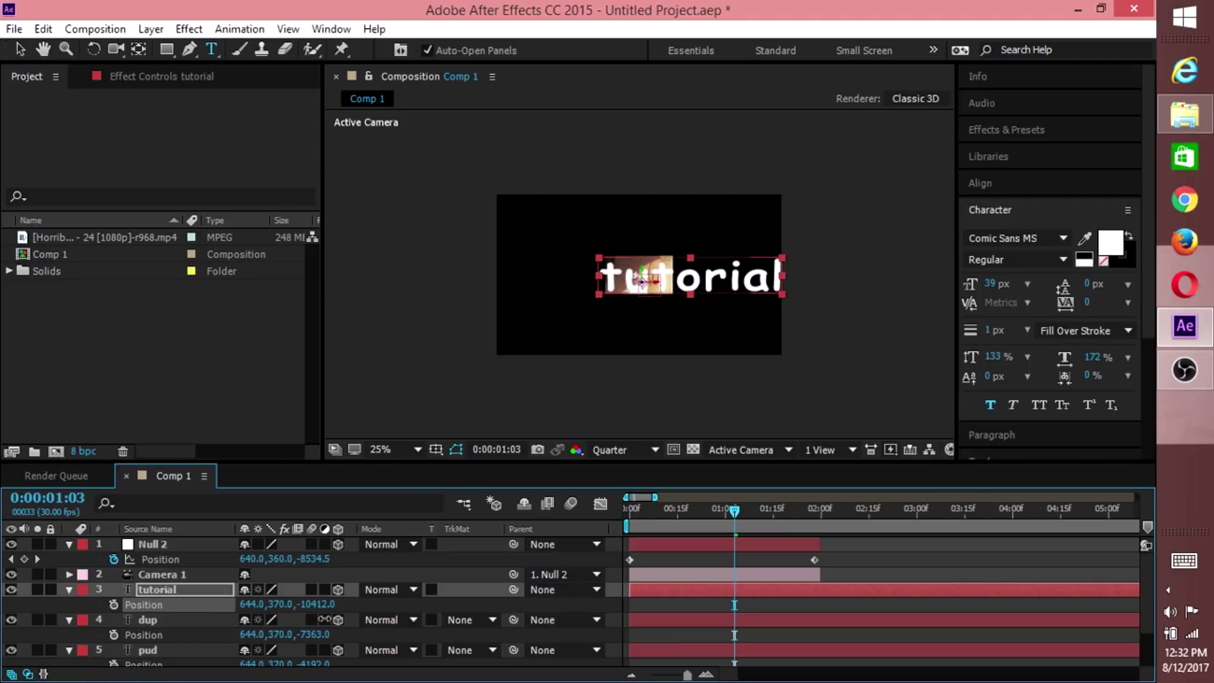
Step: Centre the tutorial text at 649.5, 364.1 and rewind to preview the fly-through
key("v")
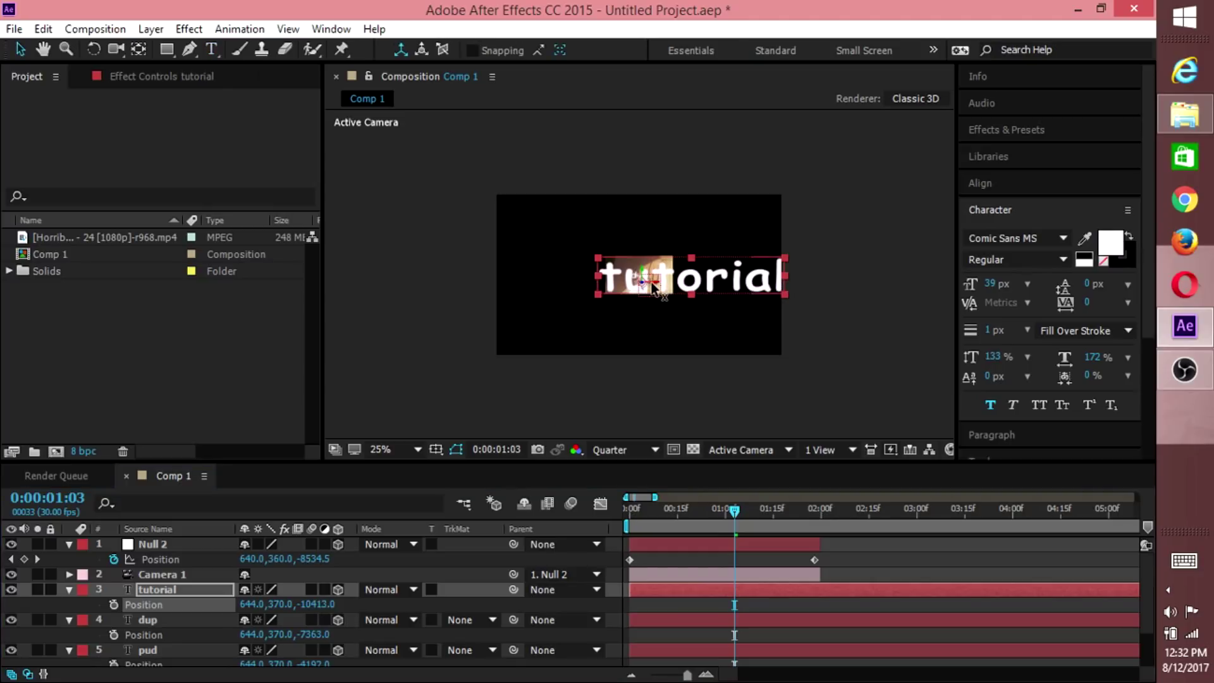
left_click_drag(653, 287, 644, 285)
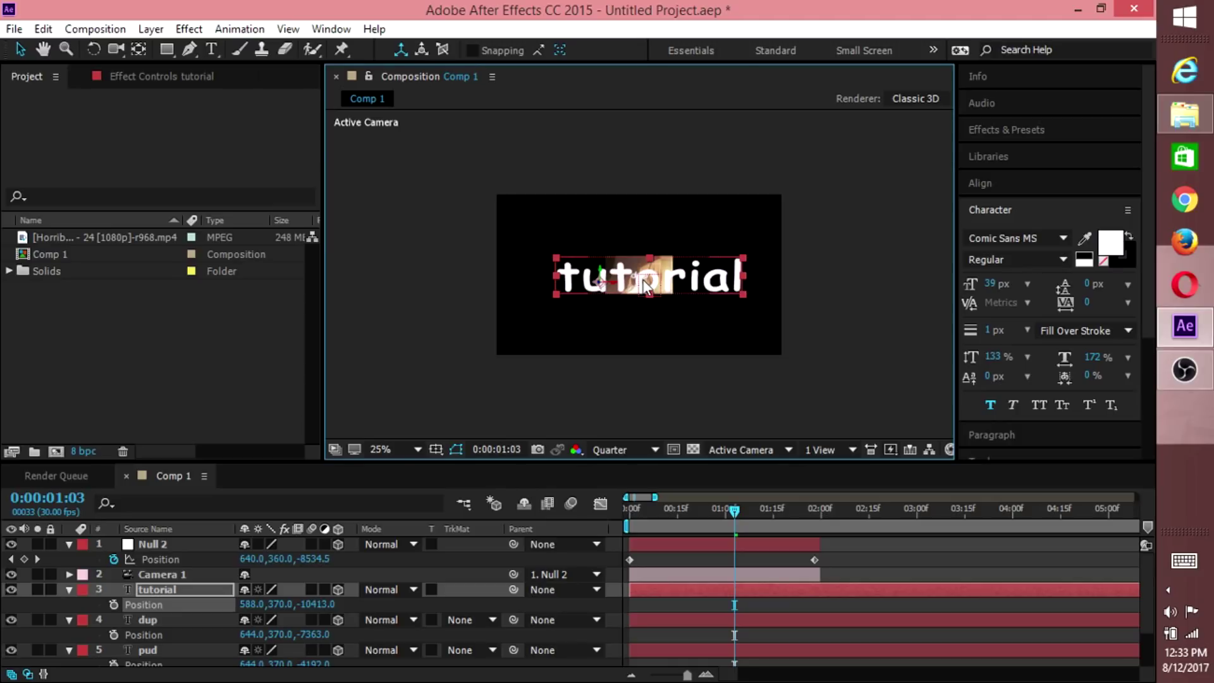
left_click_drag(645, 285, 652, 283)
left_click(69, 543)
left_click(69, 574)
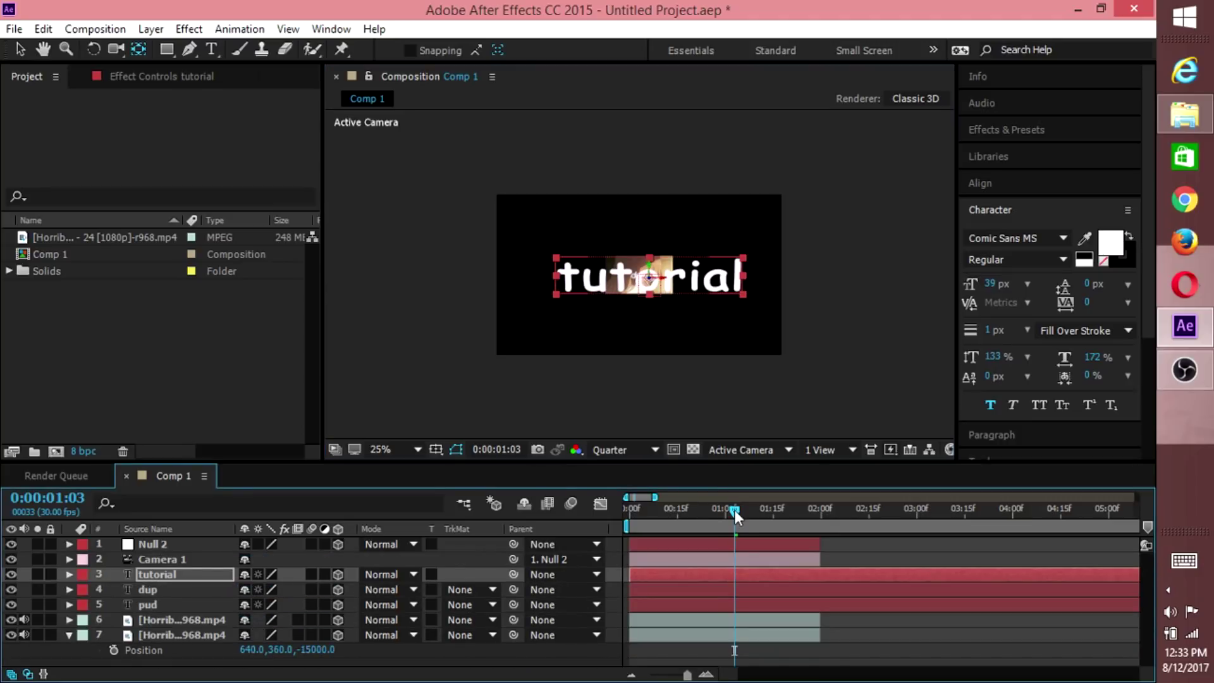
left_click_drag(734, 509, 766, 530)
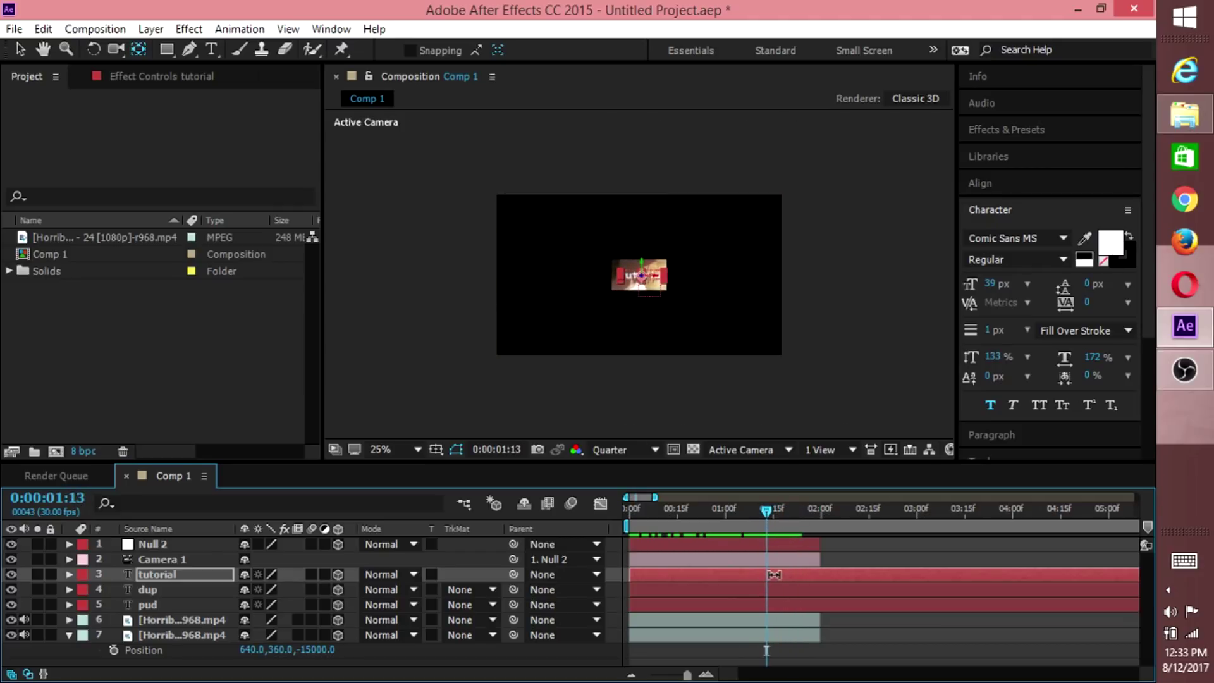
Step: Duplicate tutorial, retype the copy as '3D', and push its Z to -12890
key("ctrl+d")
left_click(20, 49)
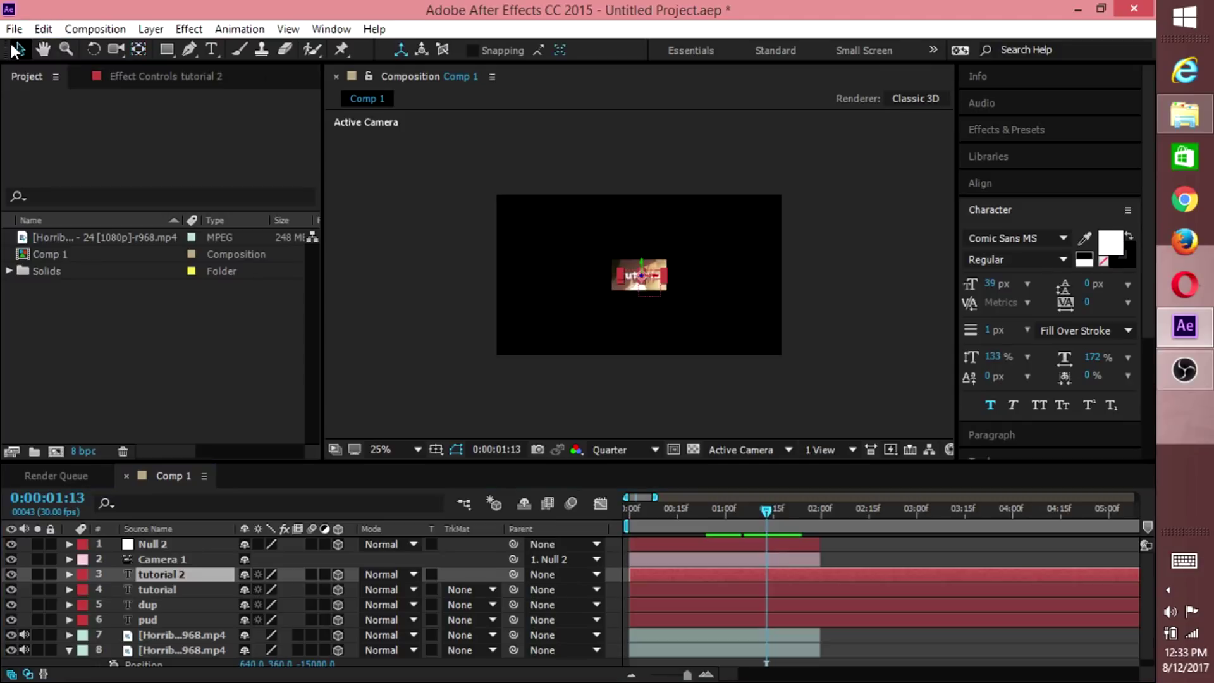
double_click(767, 568)
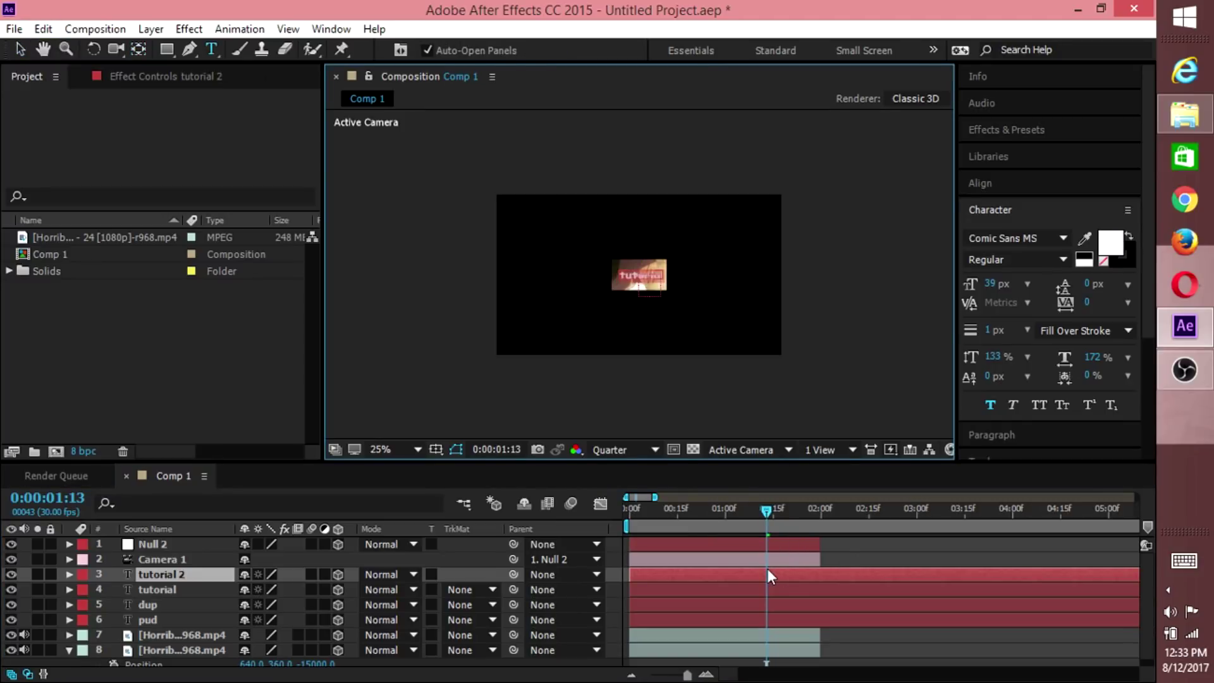
type("3D")
left_click(791, 576)
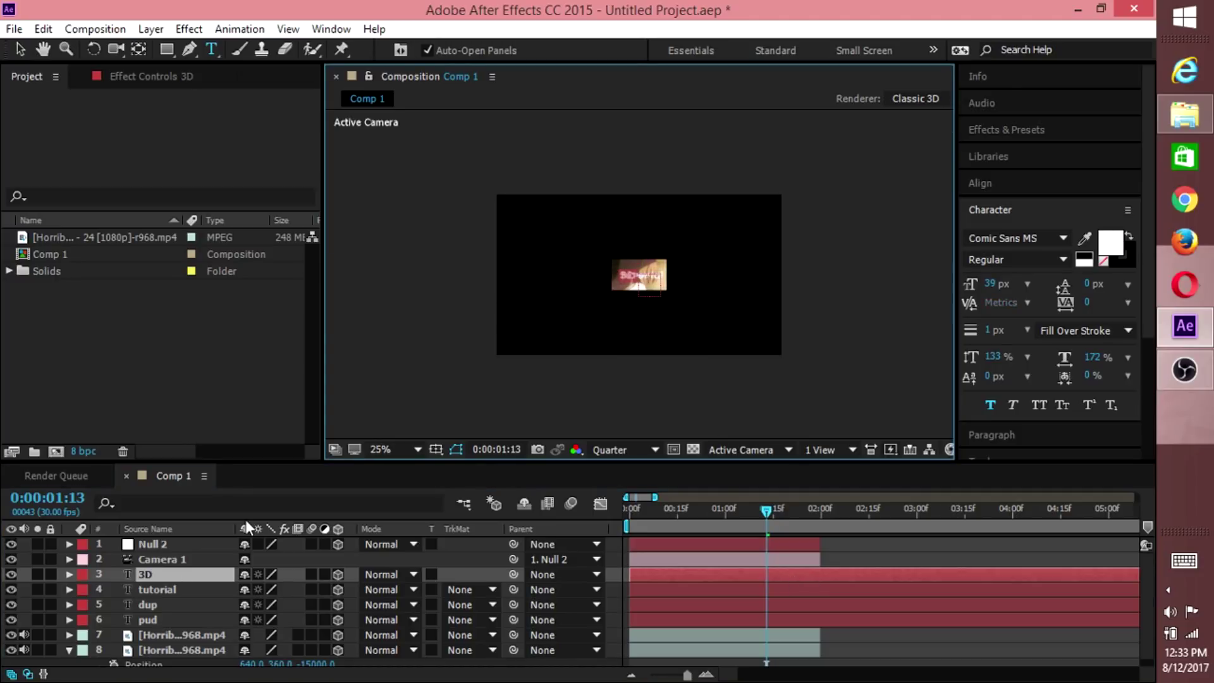
key("p")
left_click_drag(316, 588, 3, 149)
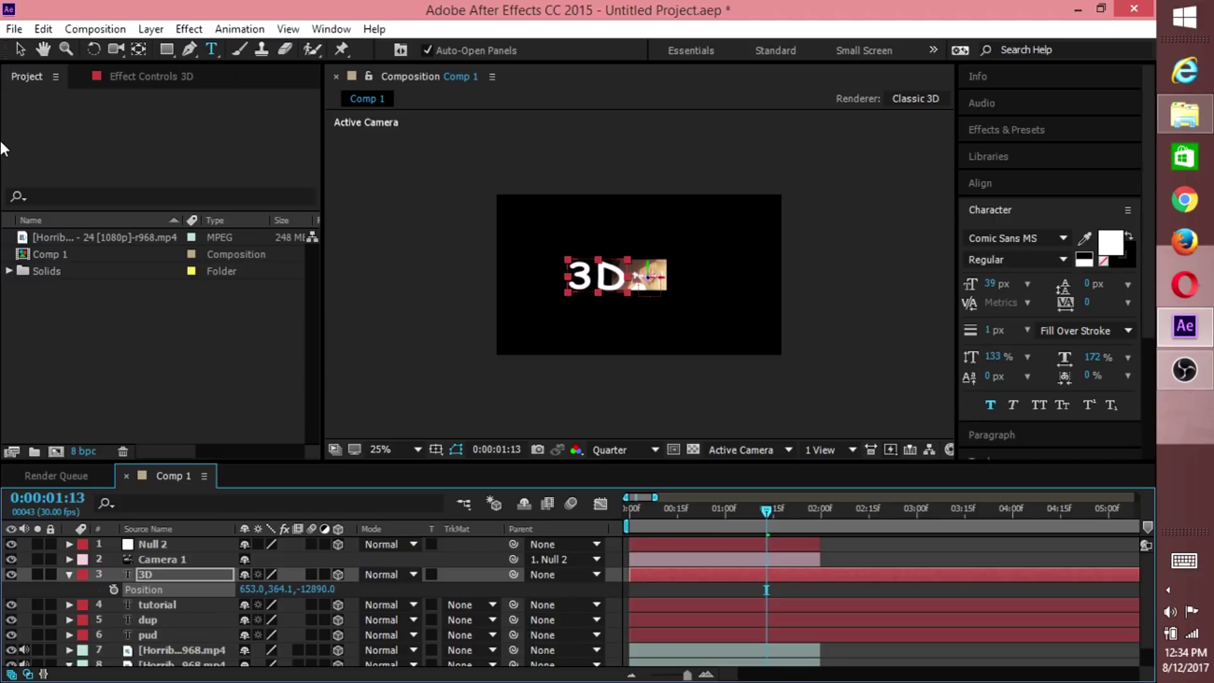
Step: Recentre the 3D text's anchor point and position it at 643, 364.1, then preview
key("y")
left_click_drag(649, 277, 599, 278)
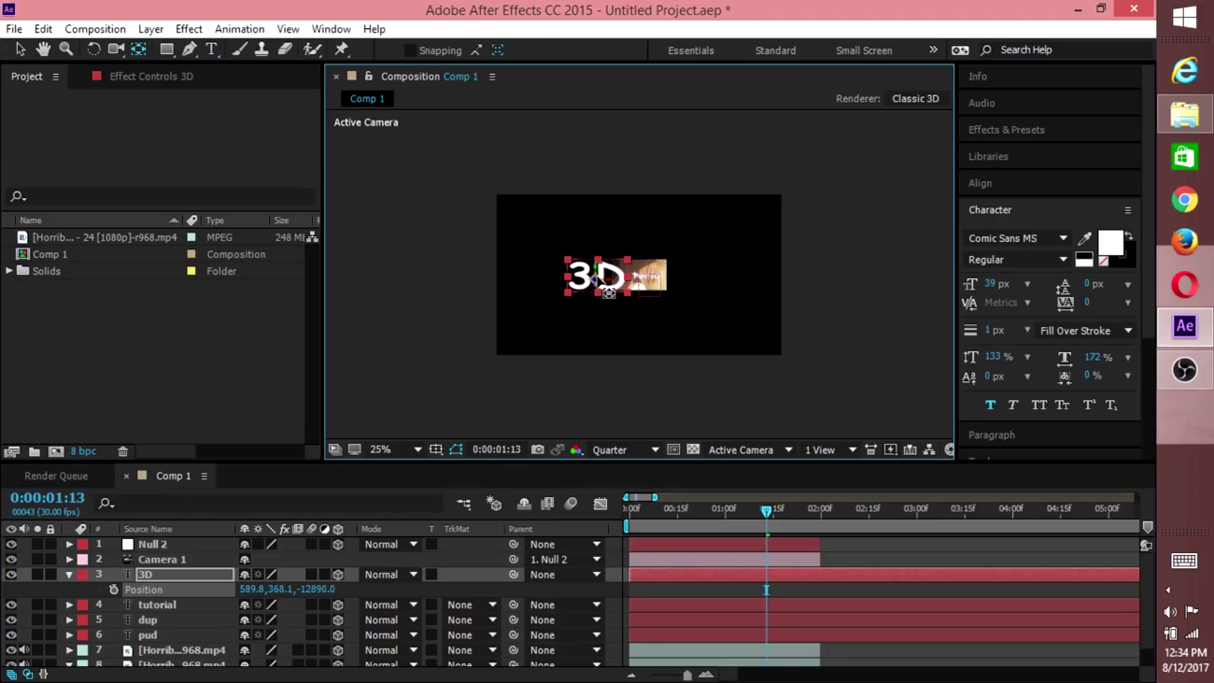
key("v")
left_click_drag(598, 278, 626, 283)
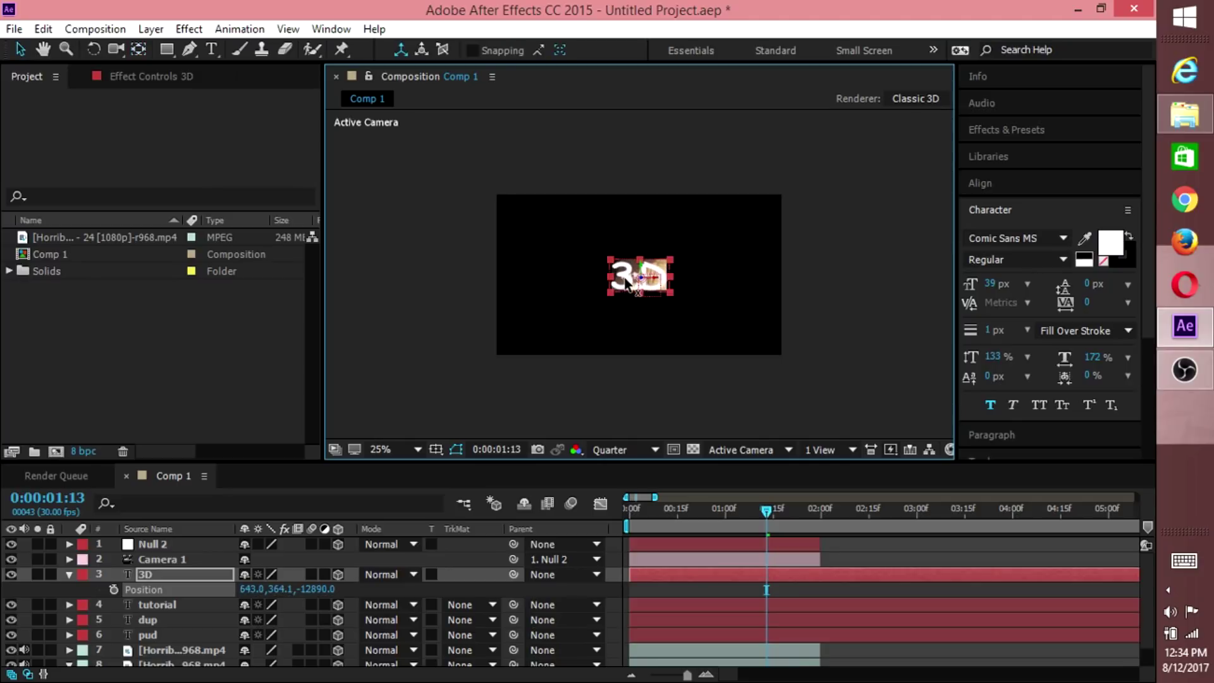
left_click_drag(766, 509, 817, 521)
Step: Split the 3D, tutorial, dup and pud layers at 2:00
key("ctrl+shift+d")
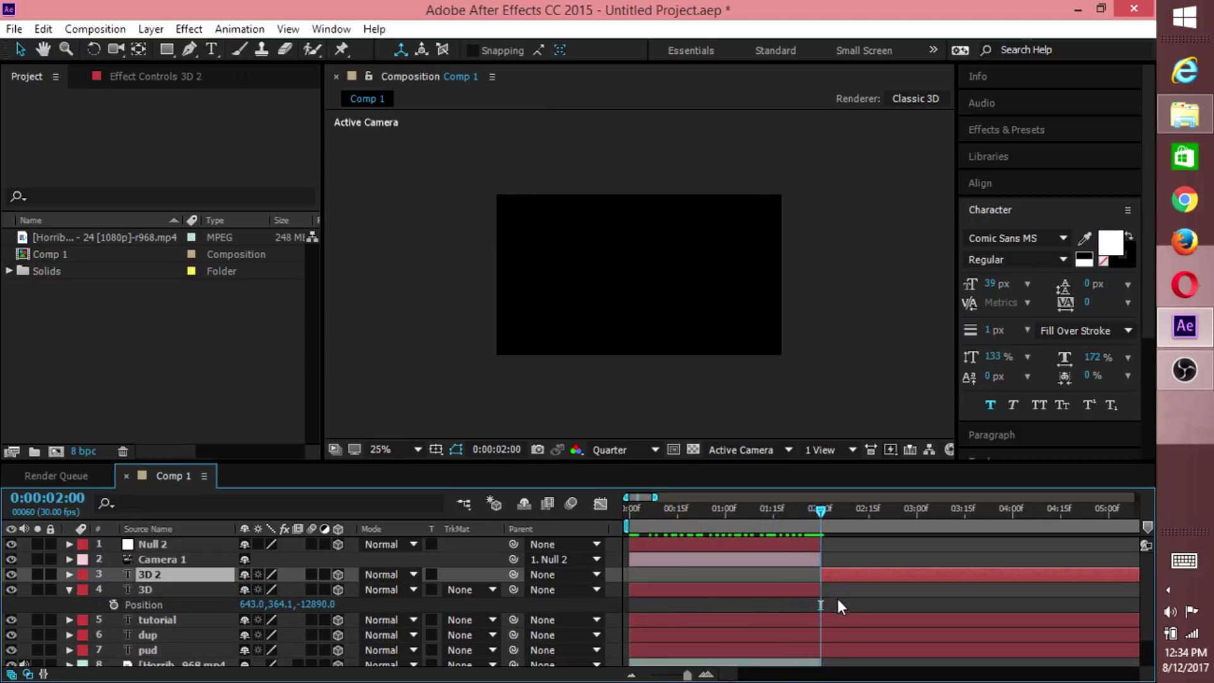
left_click(828, 614)
key("ctrl+shift+d")
left_click(838, 650)
key("ctrl+shift+d")
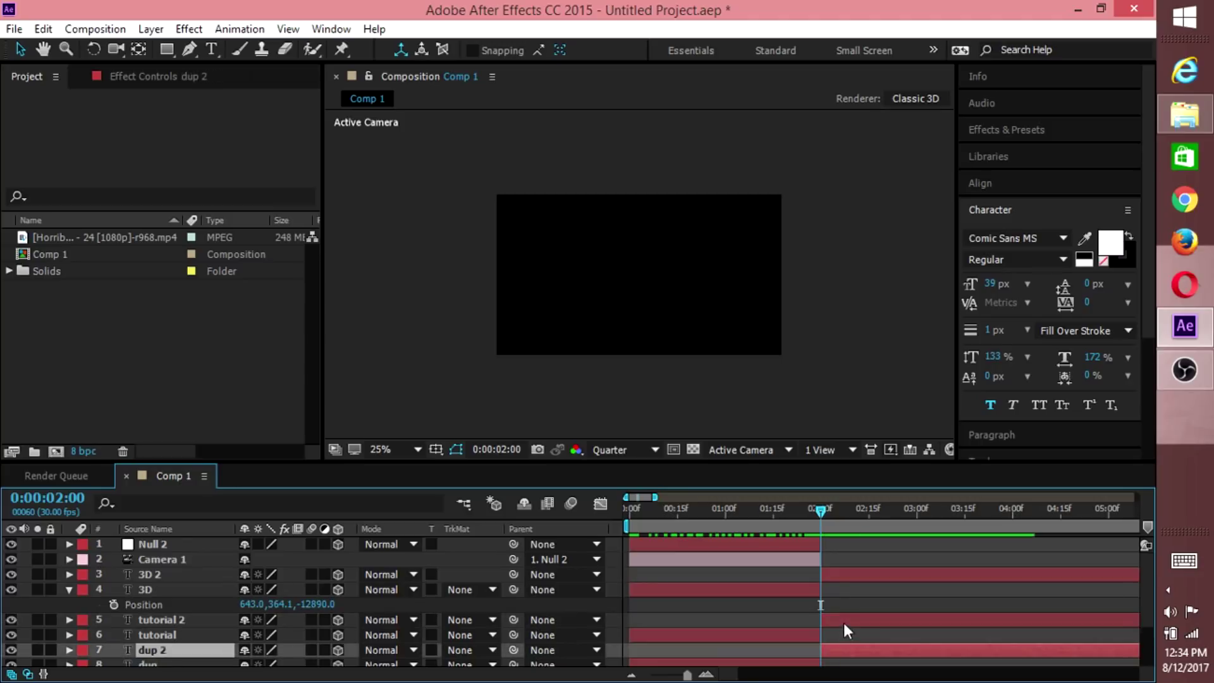
scroll(843, 621, "down", 3)
left_click(843, 635)
key("ctrl+shift+d")
Step: Delete the pud 2, dup 2 and tutorial 2 pieces after 2:00
key("Delete")
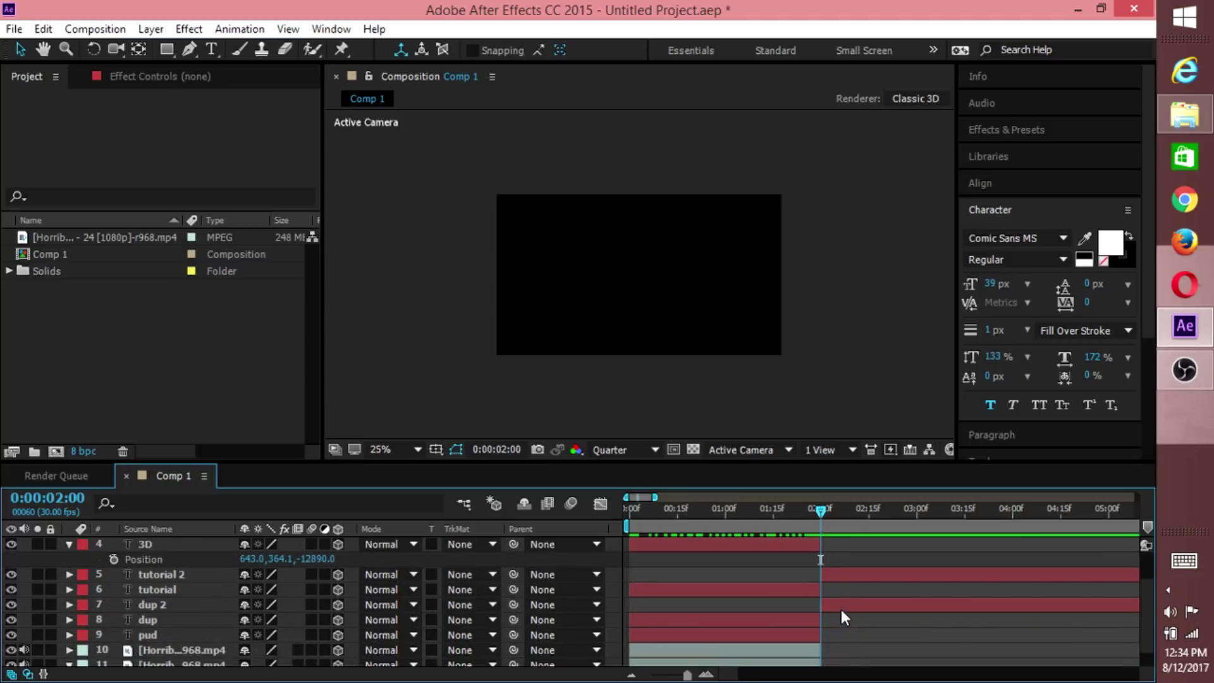
left_click(841, 605)
key("Delete")
left_click(836, 576)
key("Delete")
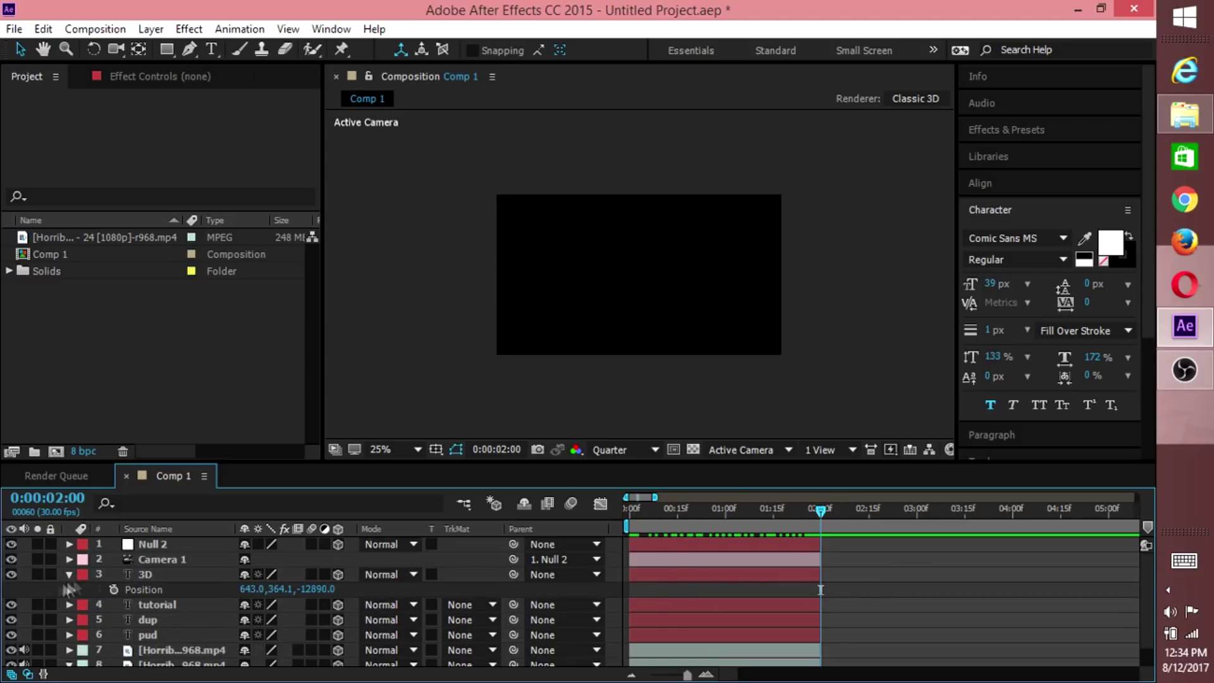
Step: Rotate the video footage layer 180° on Z so it's upside down
left_click(69, 574)
left_click_drag(820, 510, 804, 511)
left_click(794, 650)
key("r")
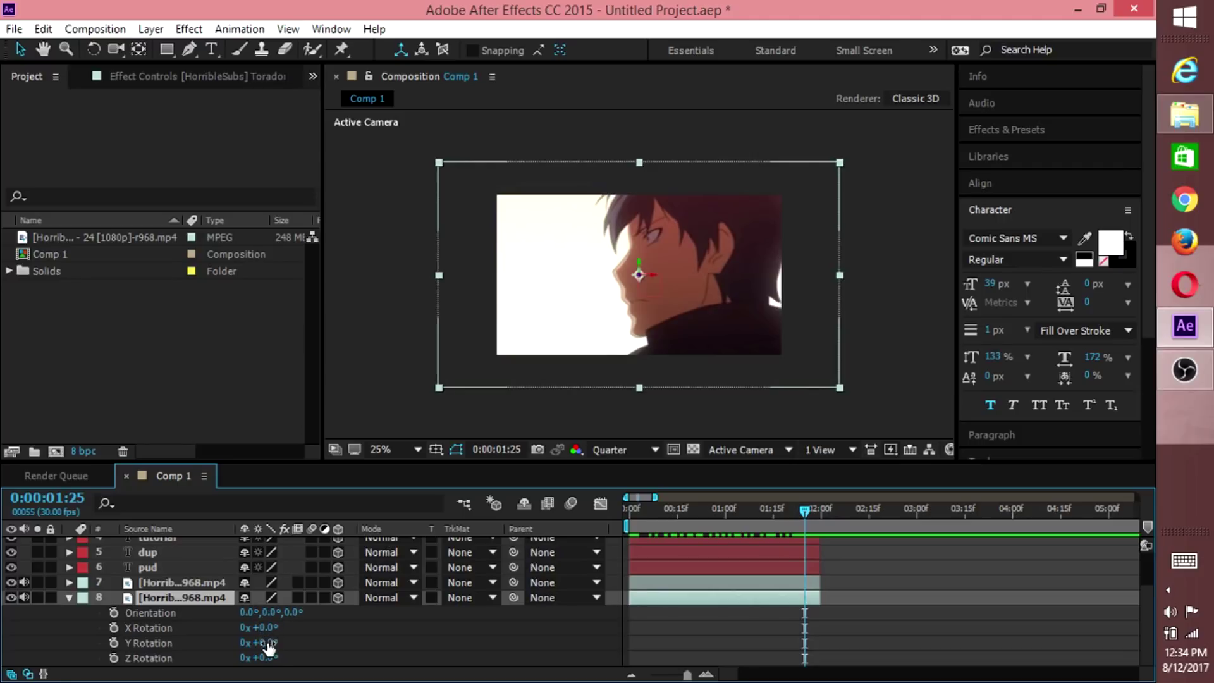
left_click_drag(274, 659, 409, 640)
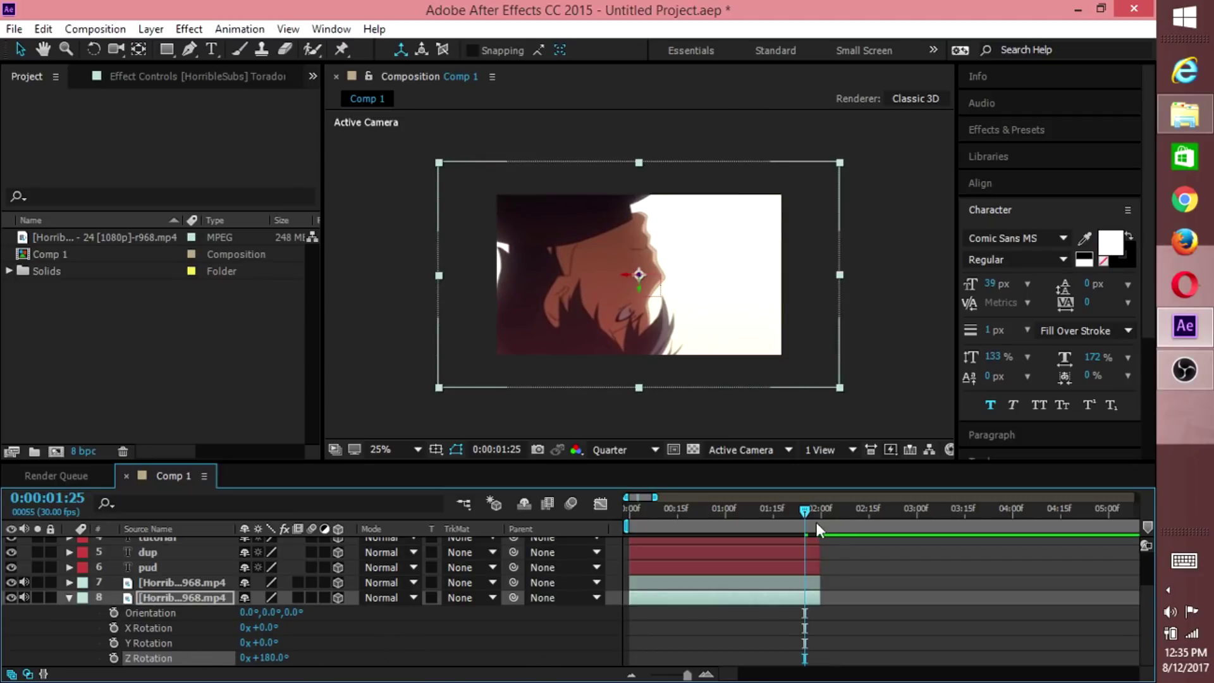
Step: Rotate the 3D text layer about 130° on Z
left_click_drag(808, 507, 769, 510)
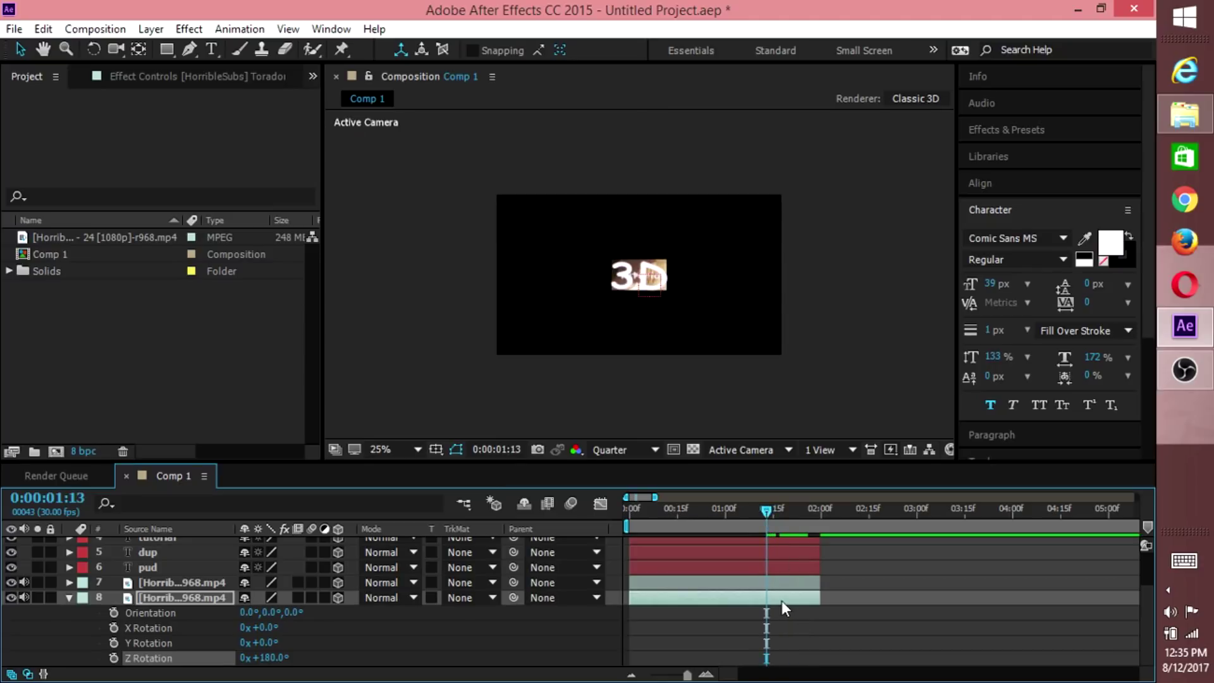
scroll(782, 601, "up", 1)
left_click(751, 567)
key("r")
scroll(729, 544, "up", 2)
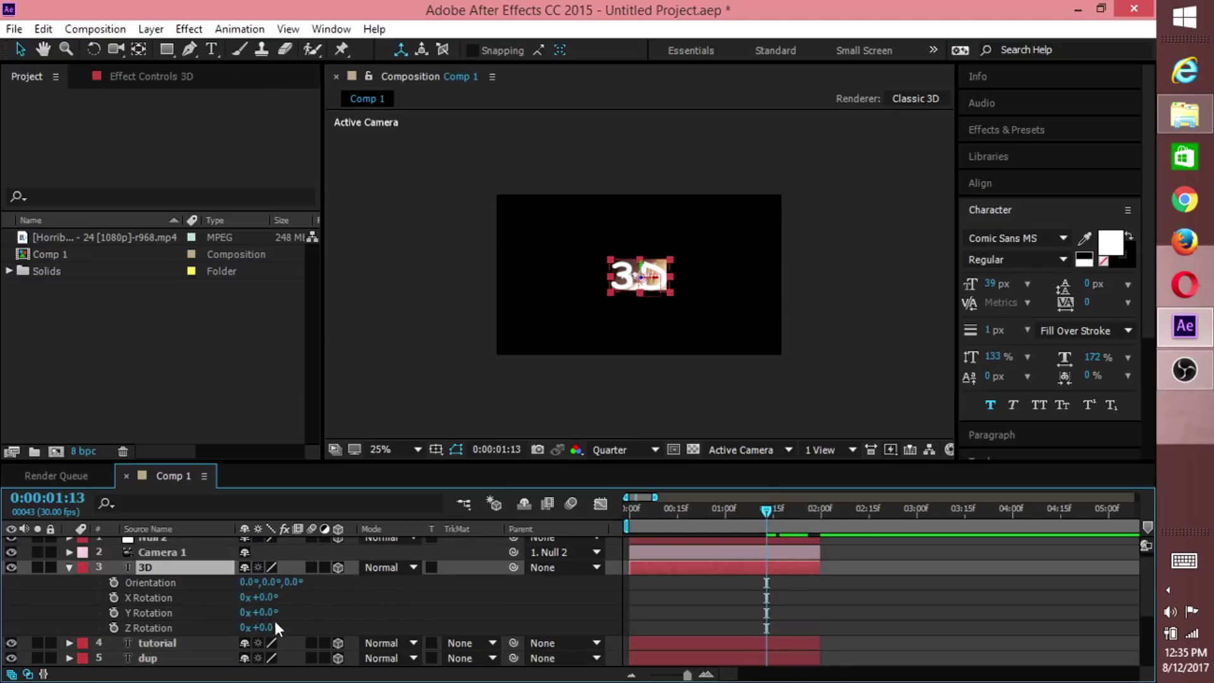
left_click_drag(267, 629, 413, 613)
Step: Set the tutorial text layer's Z Rotation to +90° so it stands vertically
key("r")
left_click_drag(769, 507, 734, 510)
left_click(743, 583)
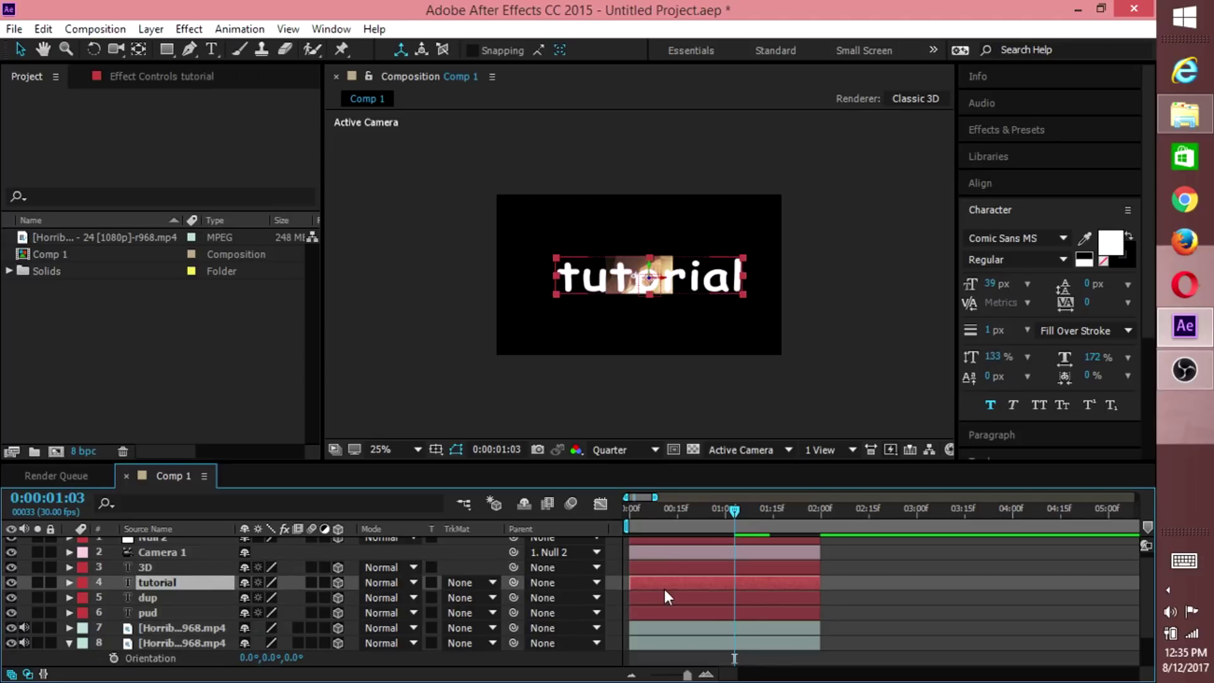
key("r")
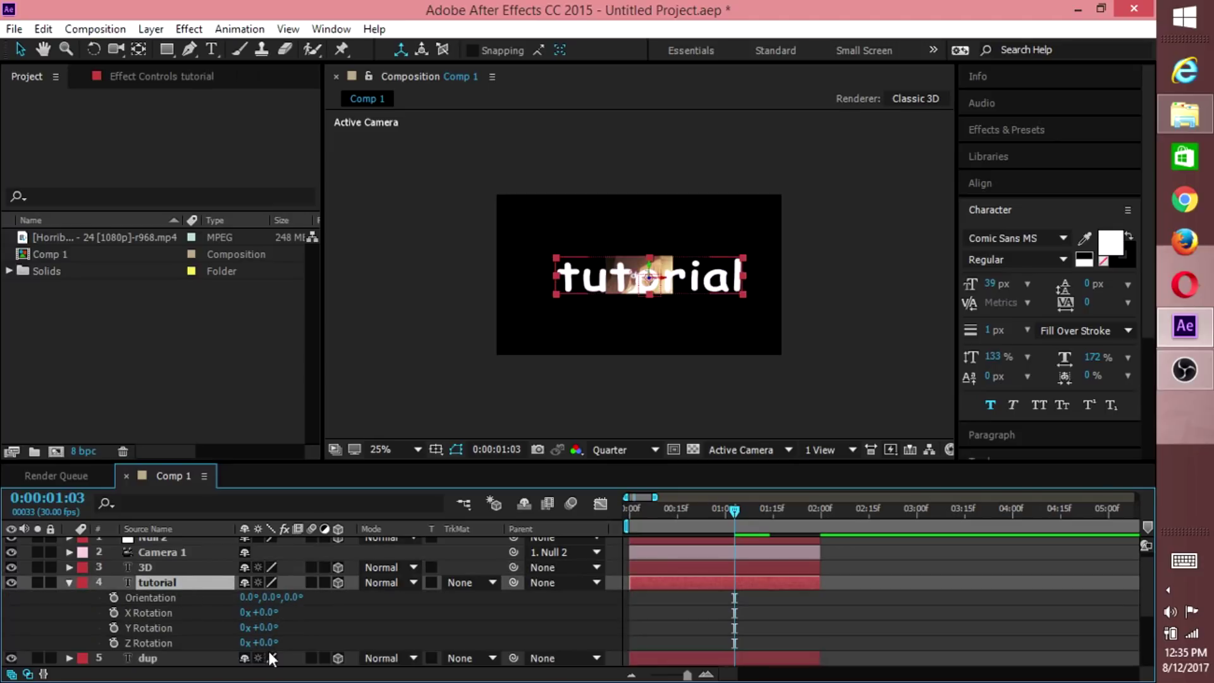
left_click_drag(266, 643, 339, 636)
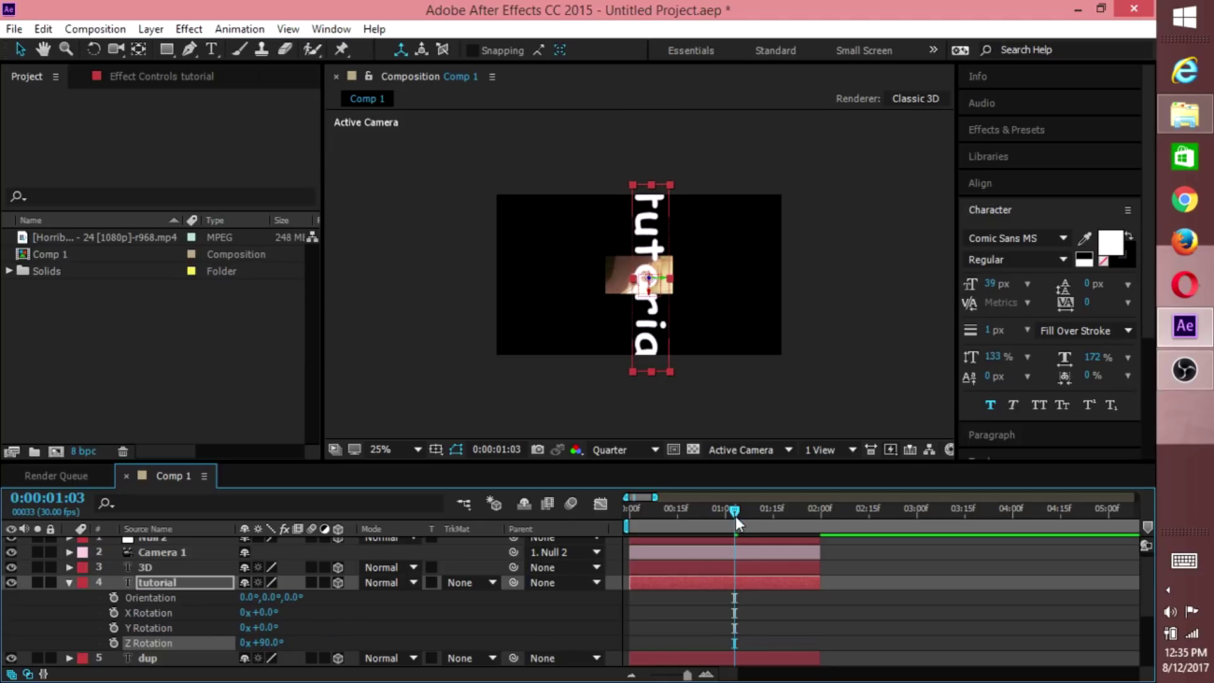
Step: Preview the rotated text from the start of the composition, ending on frame 0
left_click_drag(733, 510, 819, 514)
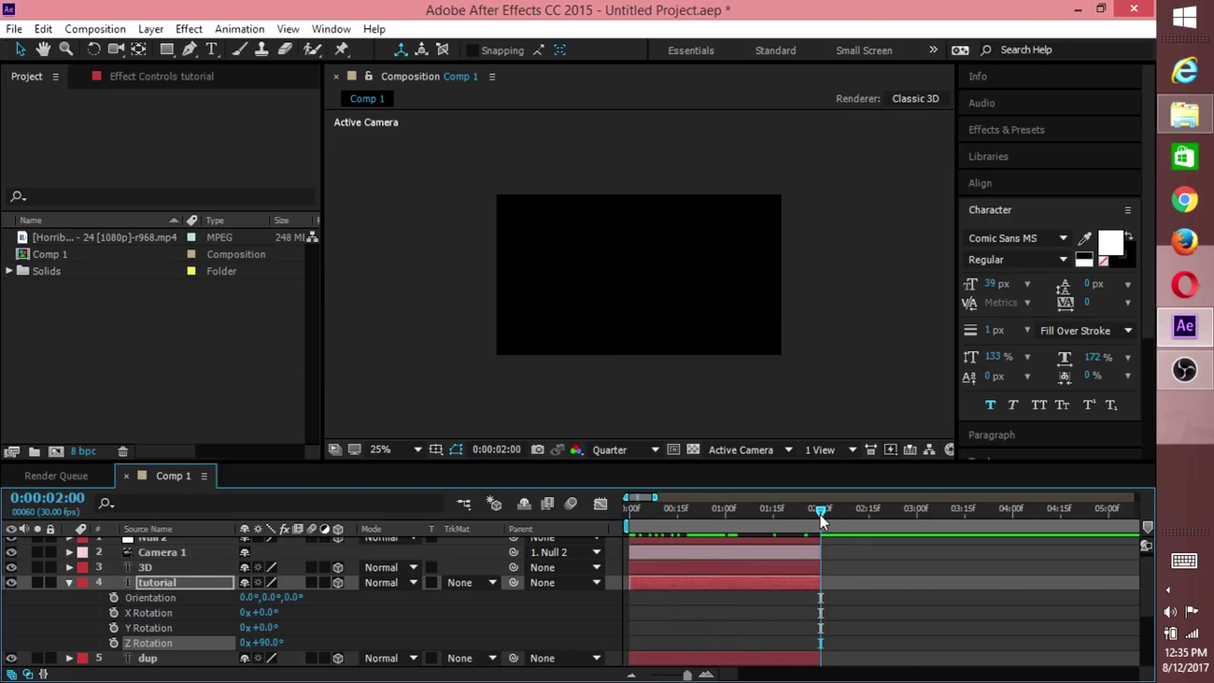
left_click(631, 508)
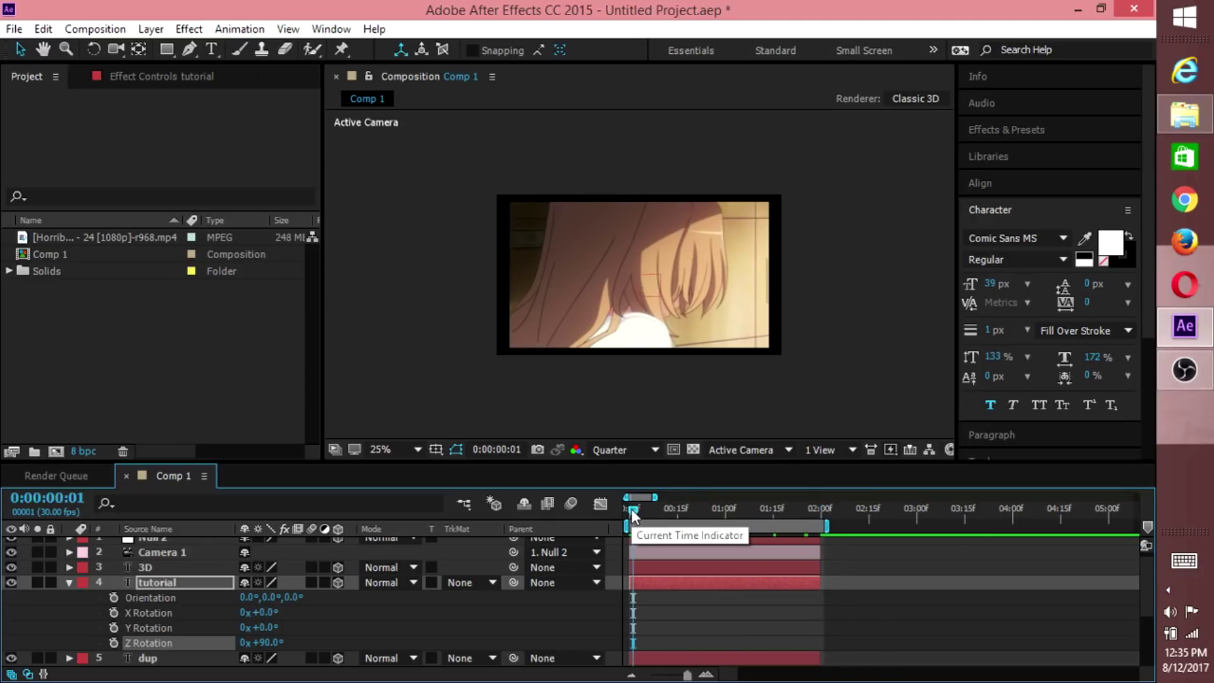
key("space")
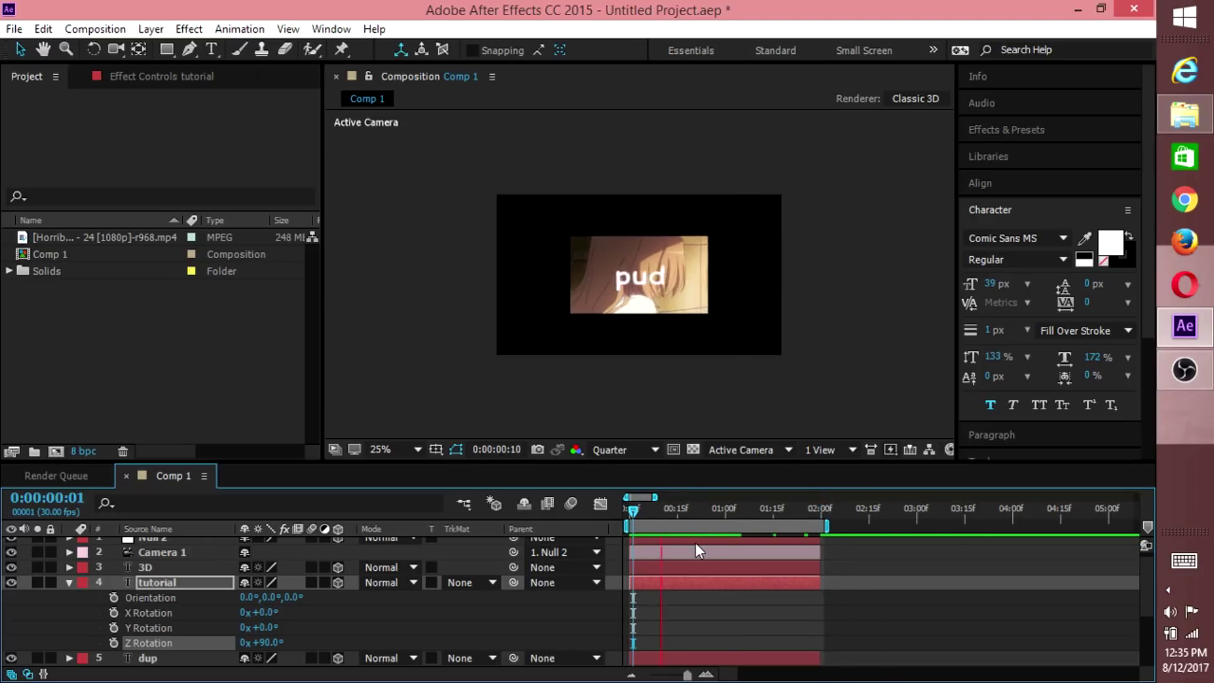
left_click(632, 510)
left_click_drag(632, 510, 627, 510)
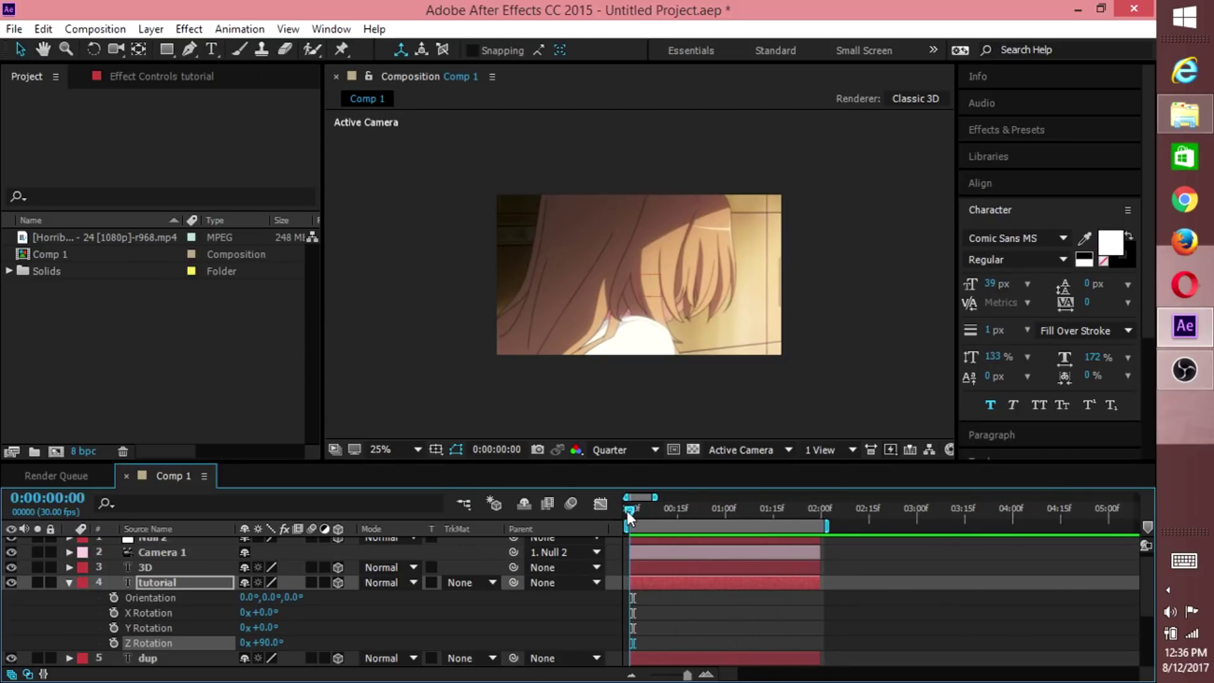
Step: Keyframe Null 2's Z Rotation from 0° at frame 0 to 180° at 1:29
left_click(69, 582)
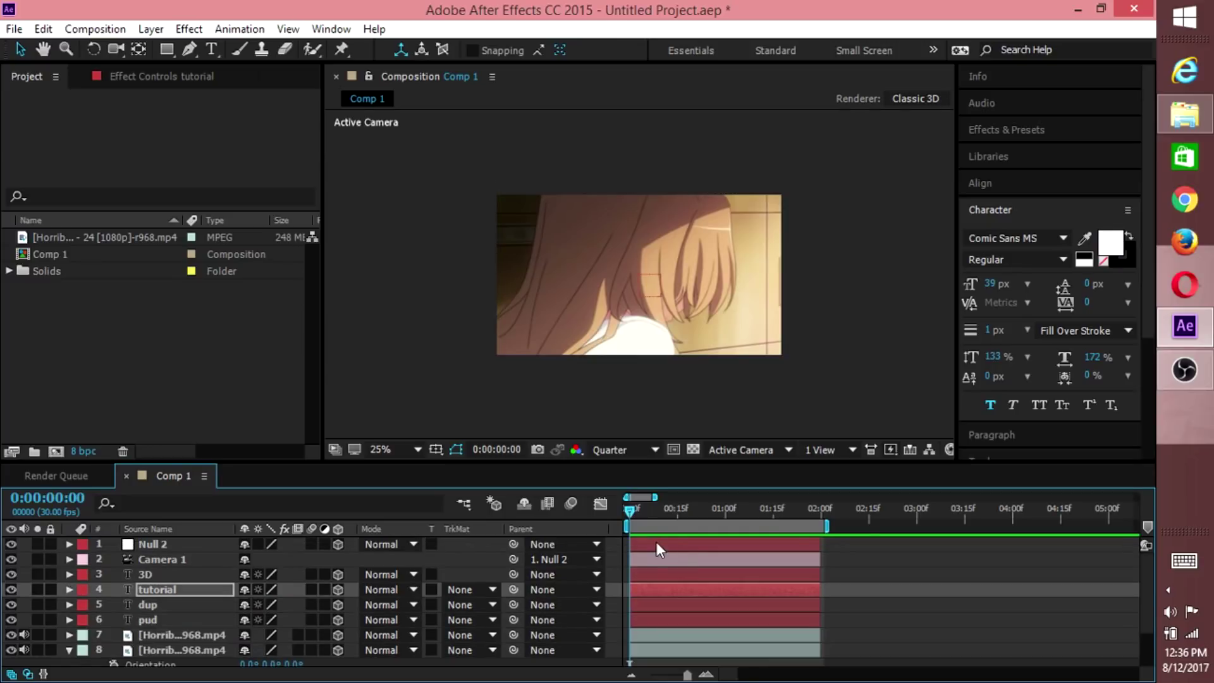
left_click(657, 542)
key("r")
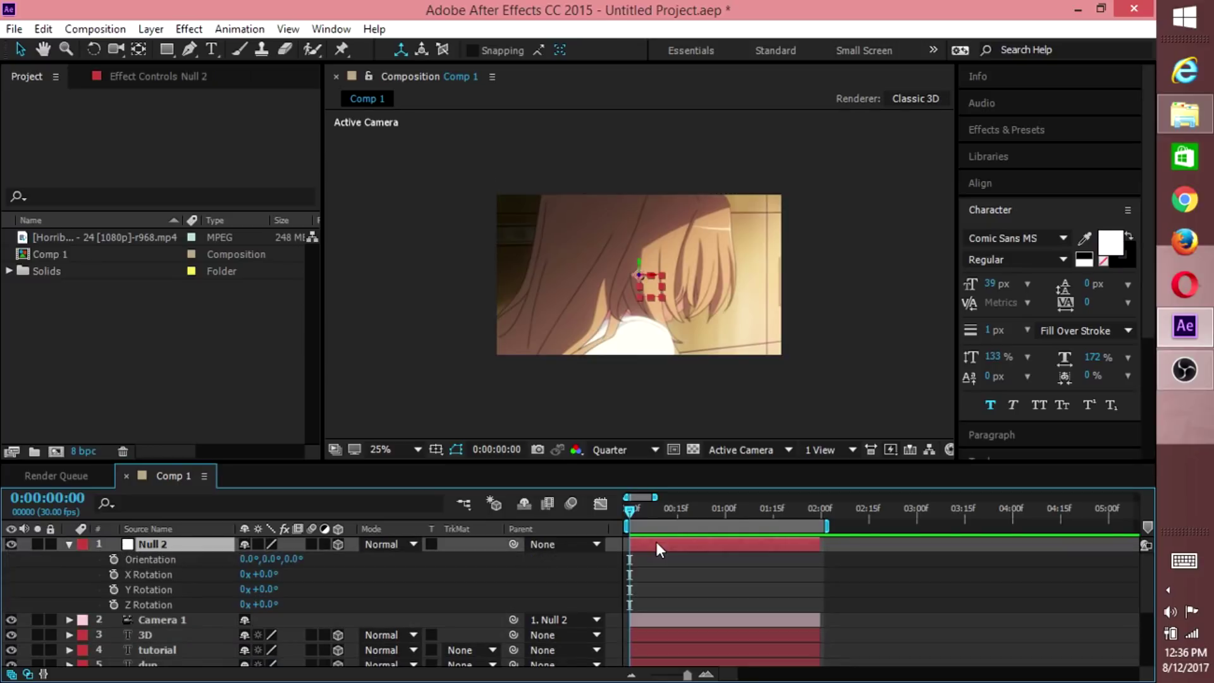
left_click(113, 605)
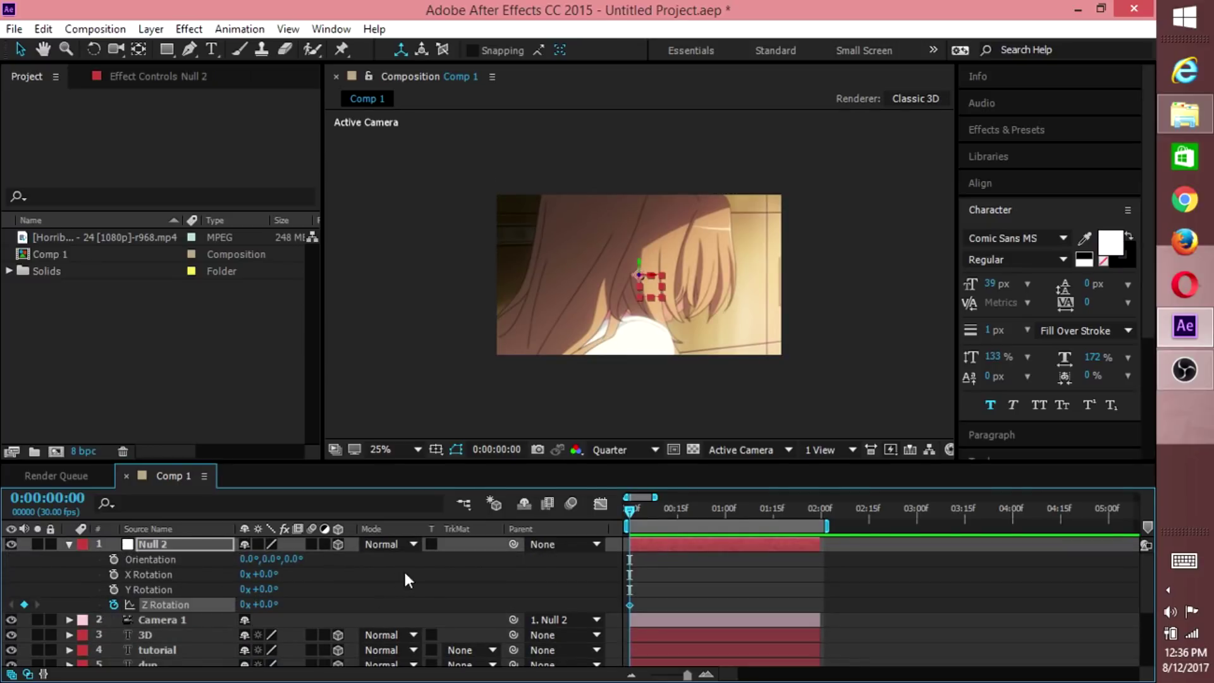
mouse_move(814, 513)
left_mouse_down()
mouse_move(787, 517)
mouse_move(818, 518)
left_mouse_up()
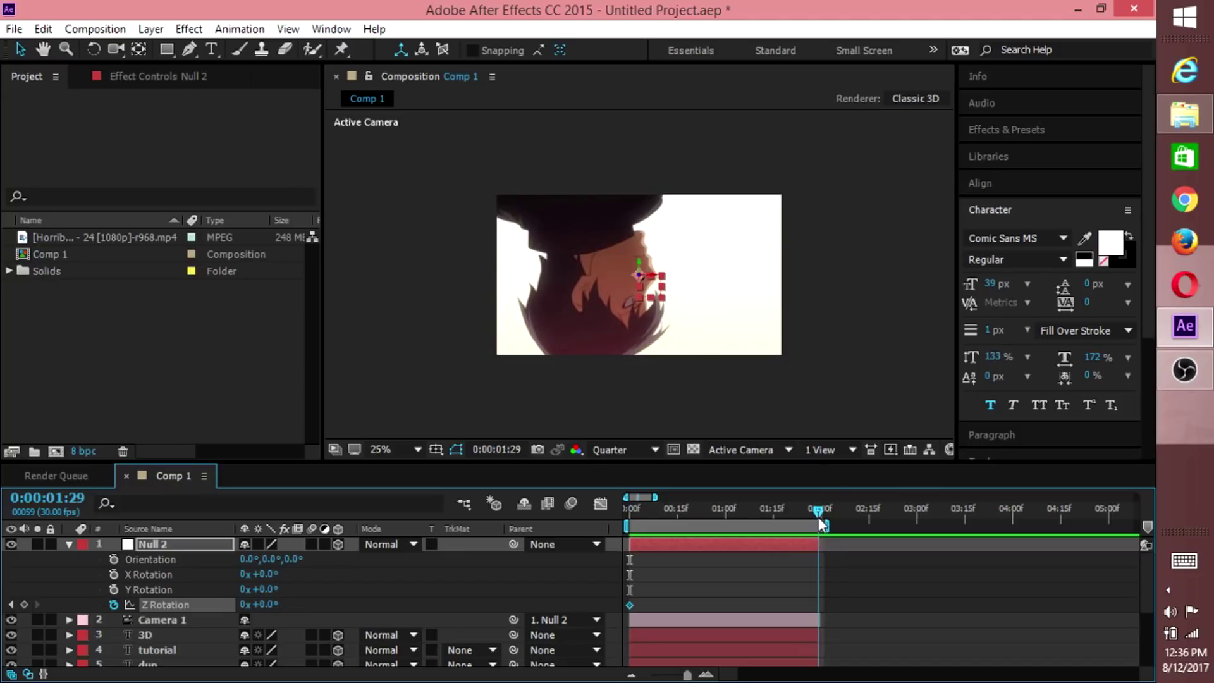
left_click_drag(259, 604, 393, 576)
Step: Preview Null 2's spin, check it partway through, then deselect the layer
key("space")
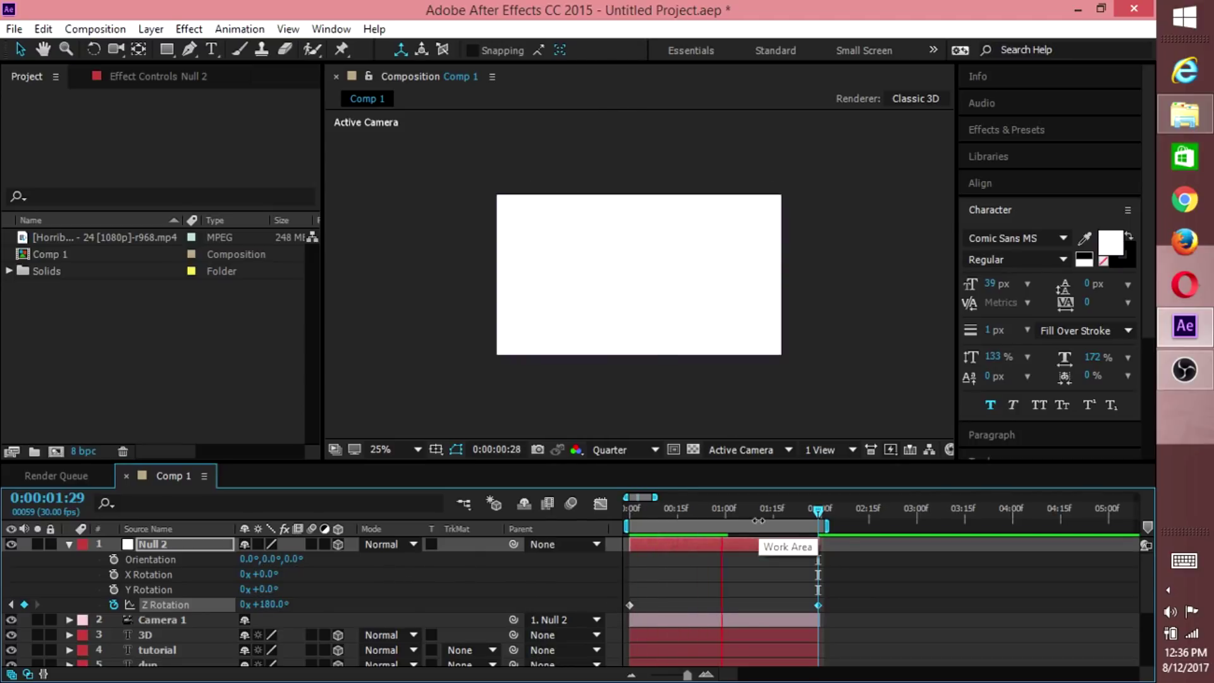
left_click(631, 512)
left_click_drag(633, 511, 820, 502)
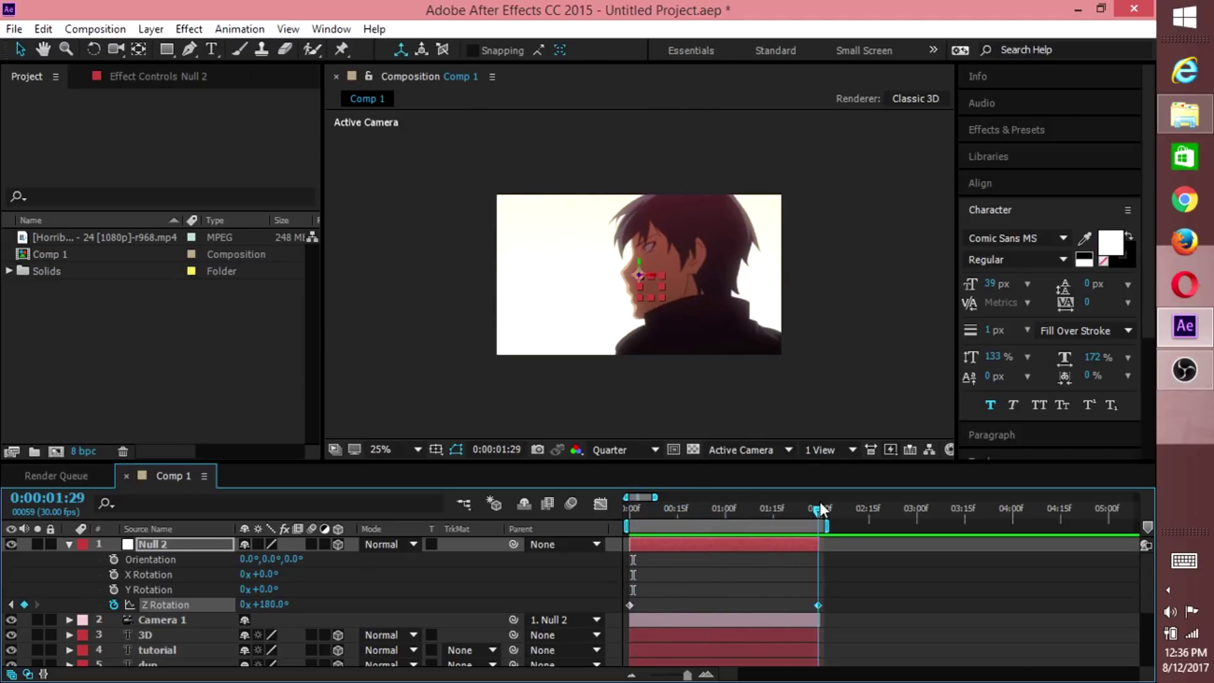
left_click(843, 601)
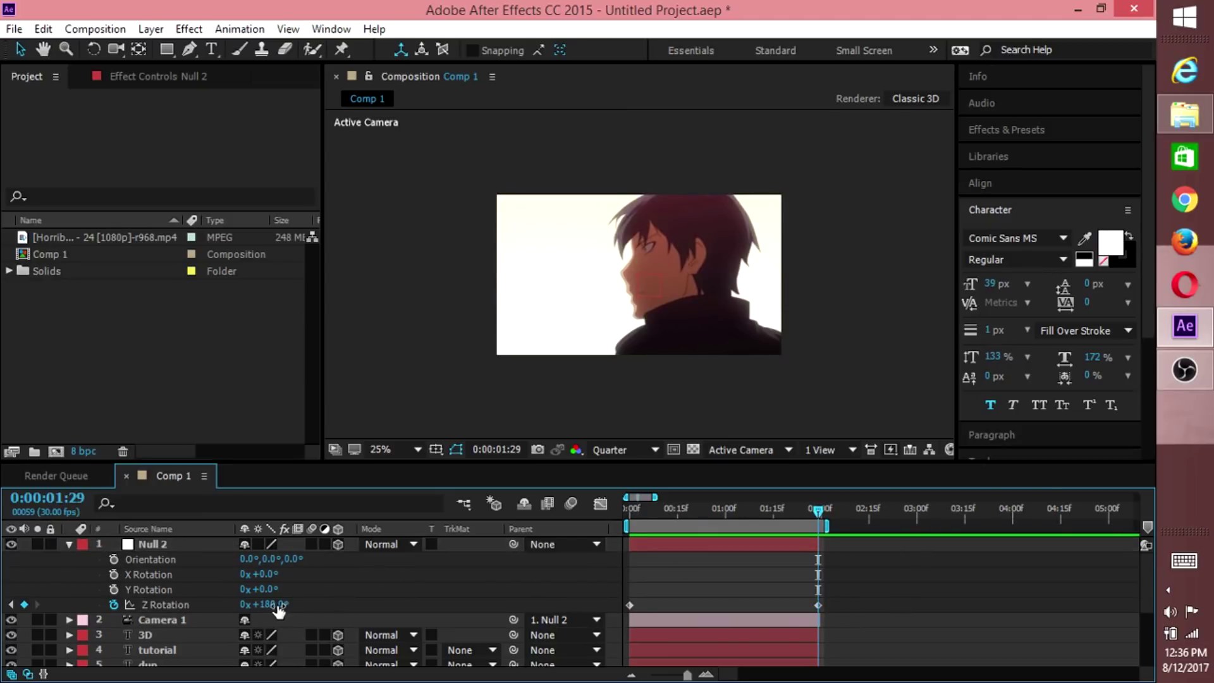
Step: Change Null 2's 1:29 Z Rotation keyframe to -180° and preview the reversed spin
left_click_drag(271, 605, 156, 619)
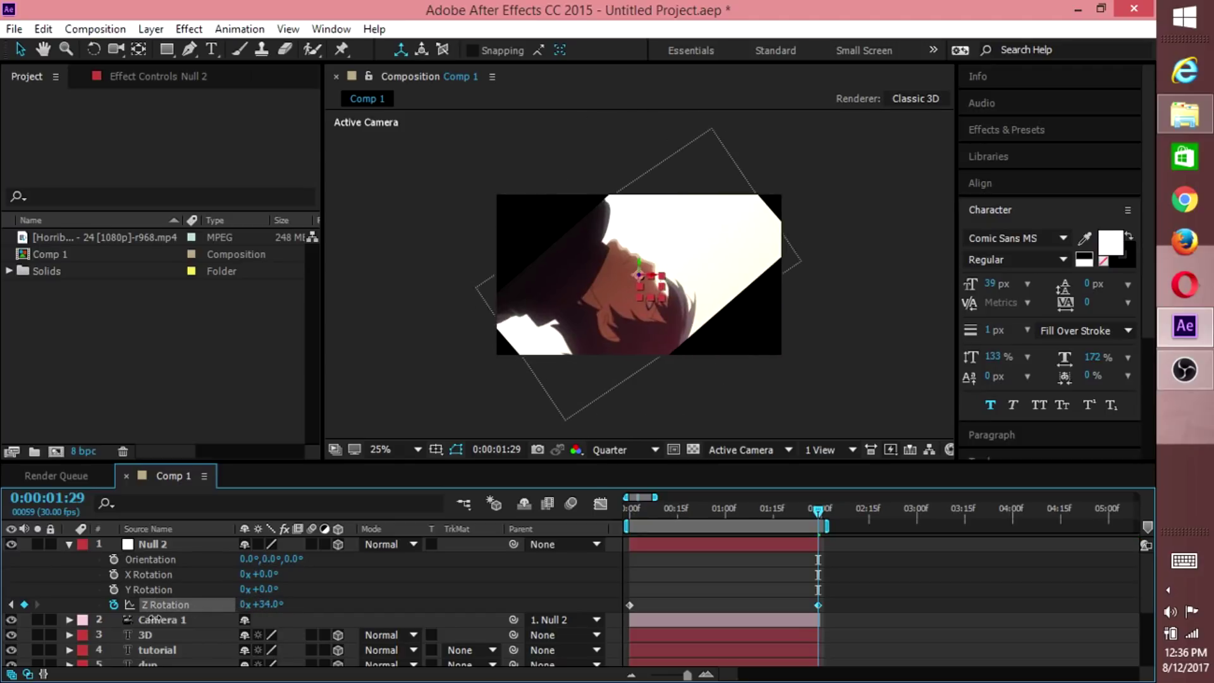
left_click_drag(263, 606, 192, 613)
key("space")
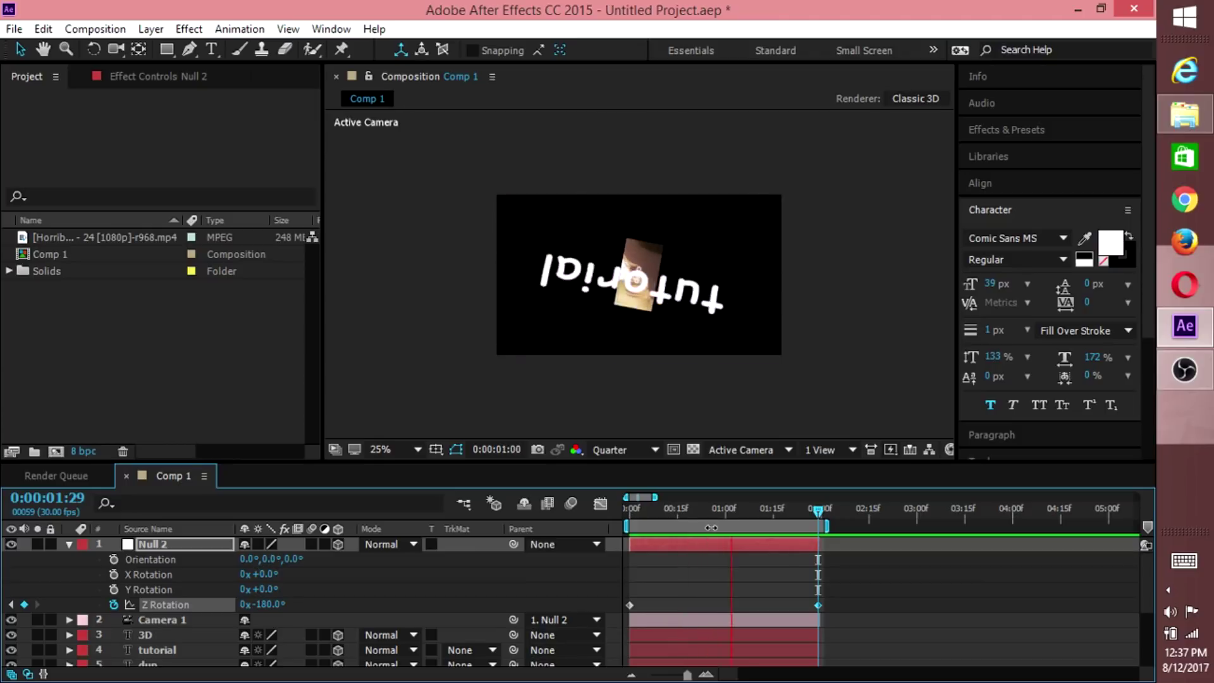
left_click(739, 513)
mouse_move(738, 512)
left_mouse_down()
mouse_move(749, 511)
mouse_move(655, 529)
mouse_move(737, 525)
left_mouse_up()
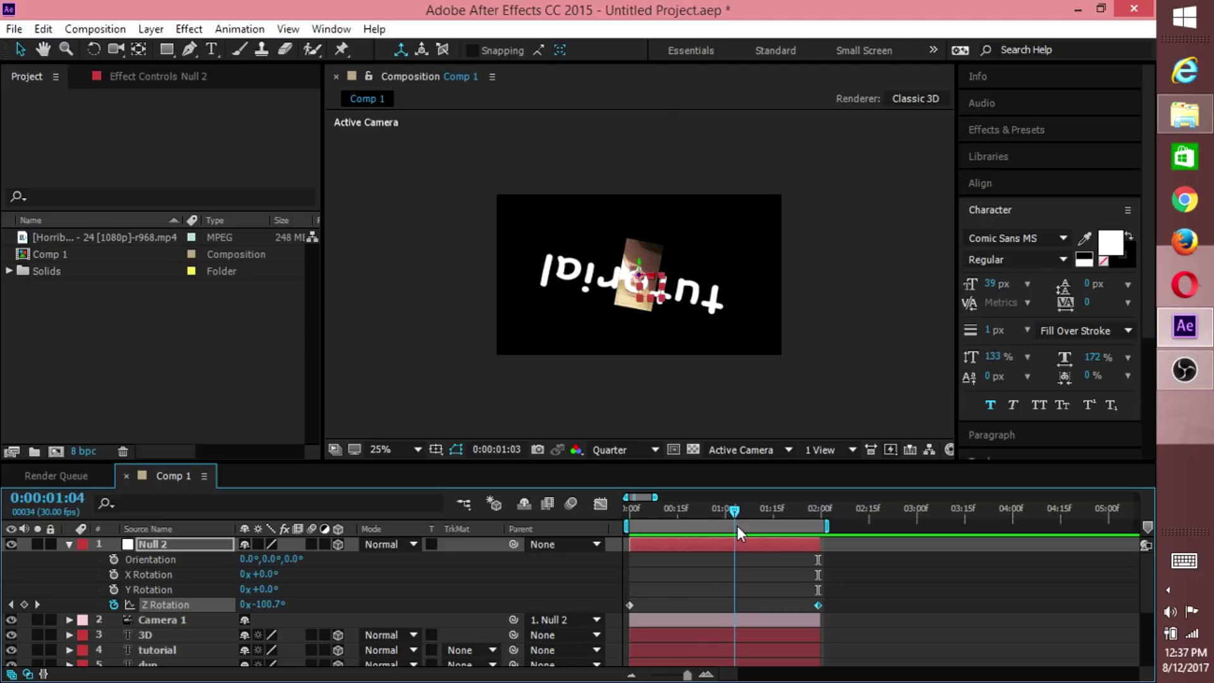
Step: Enter -90 as the tutorial text layer's Z Rotation and preview the result
left_click(742, 635)
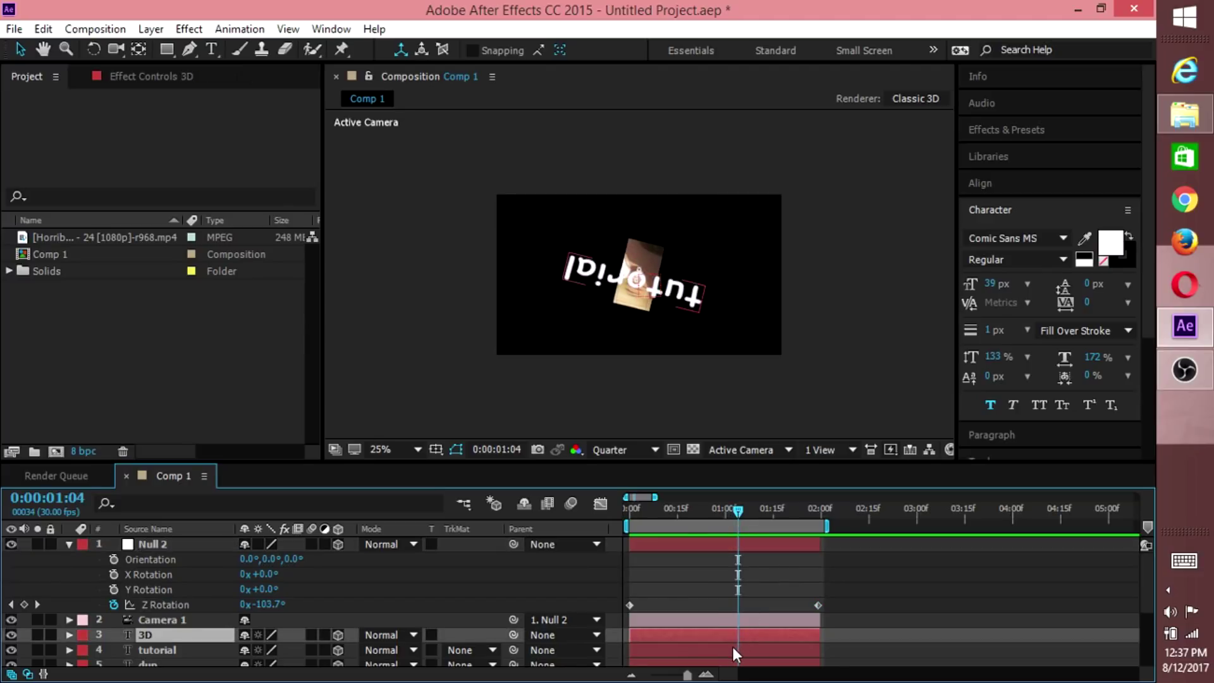
left_click(734, 647)
key("r")
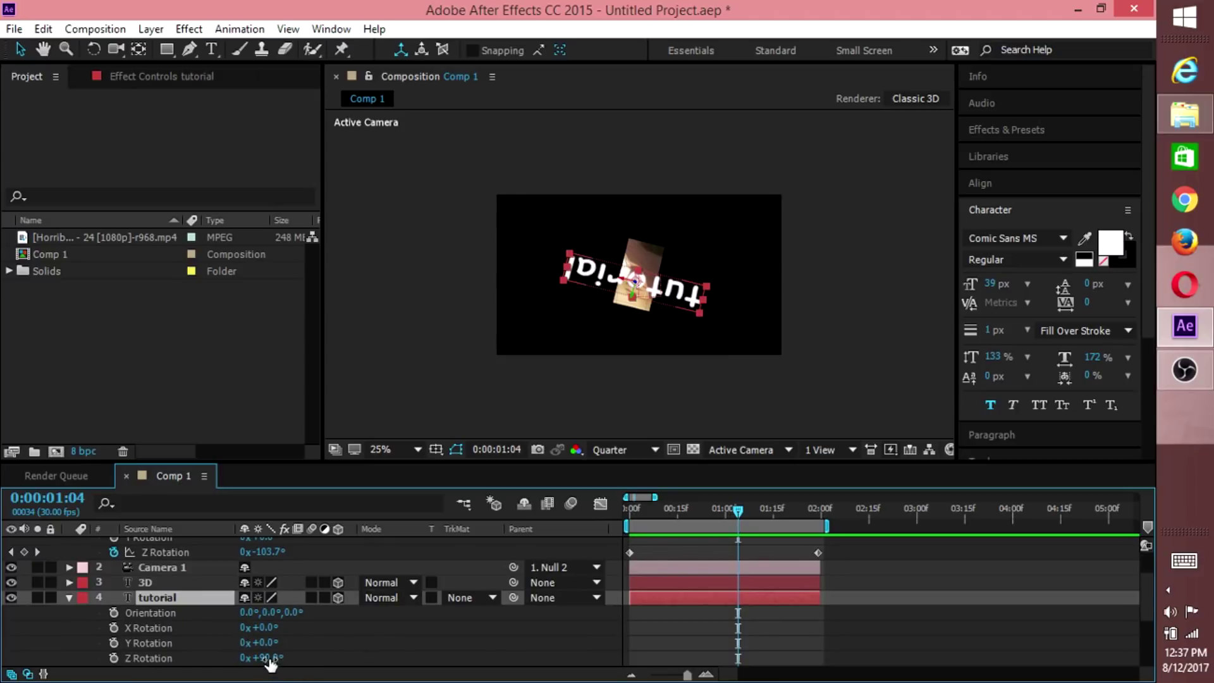
left_click(268, 658)
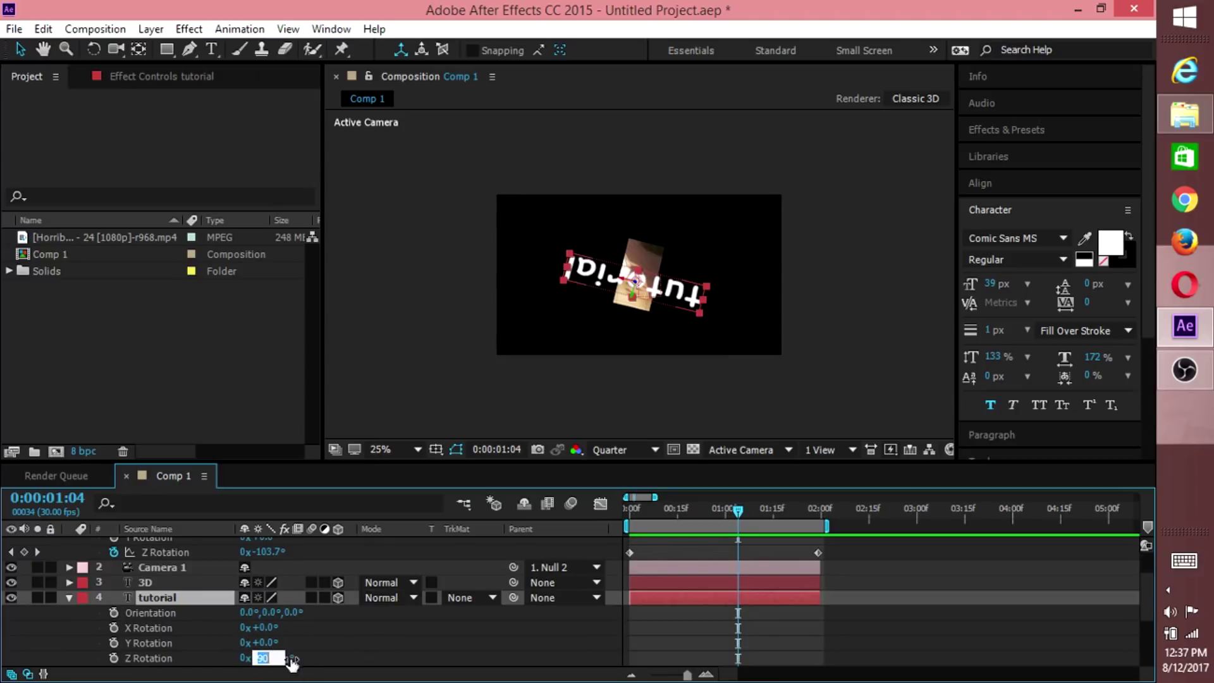
type("-90")
key("Return")
key("space")
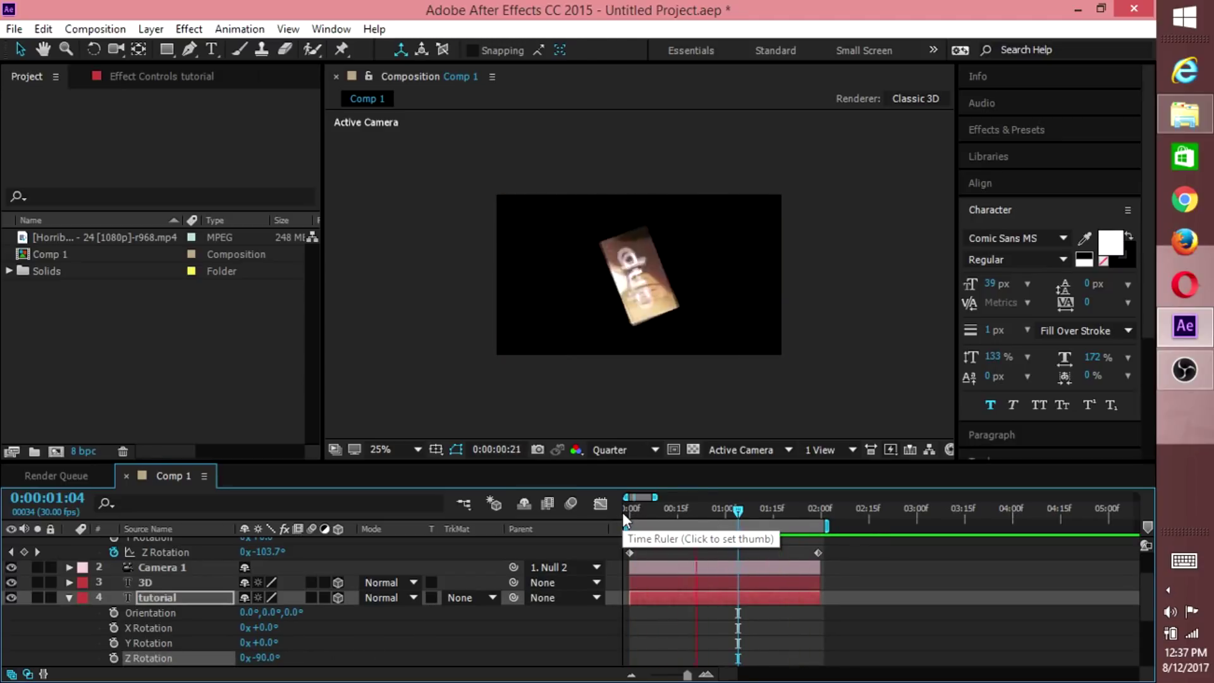
Step: Apply Easy Ease (F9) to both of Null 2's Z Rotation keyframes
left_click(821, 517)
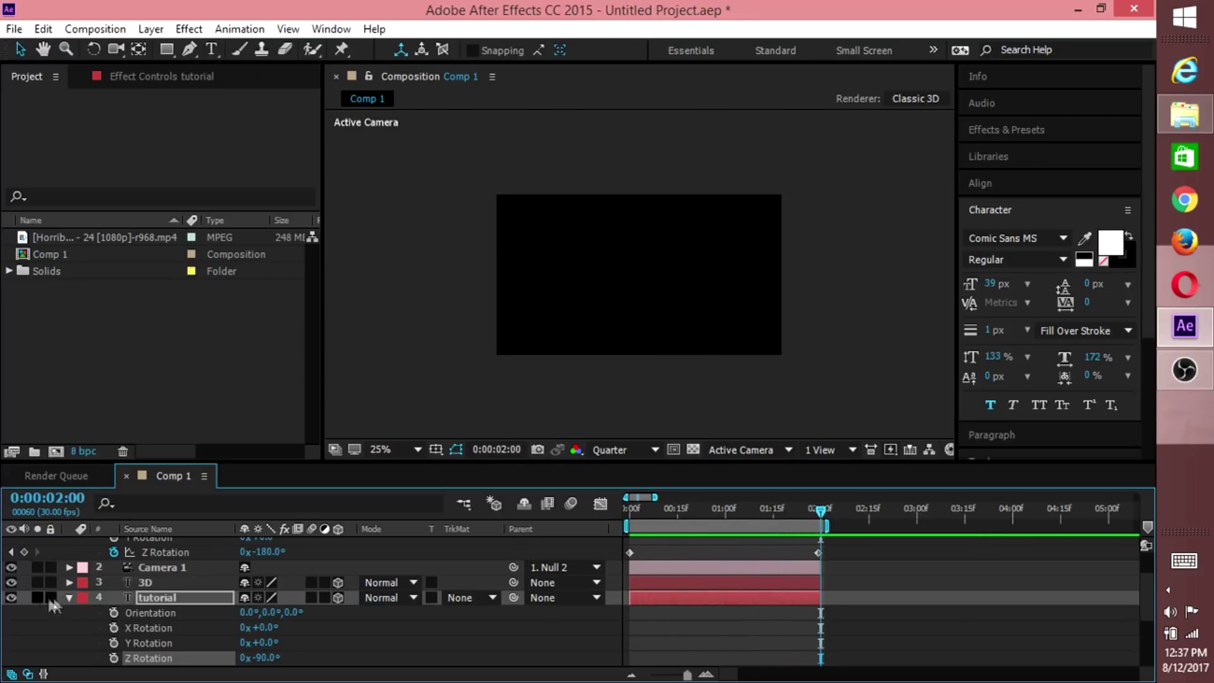
left_click(69, 598)
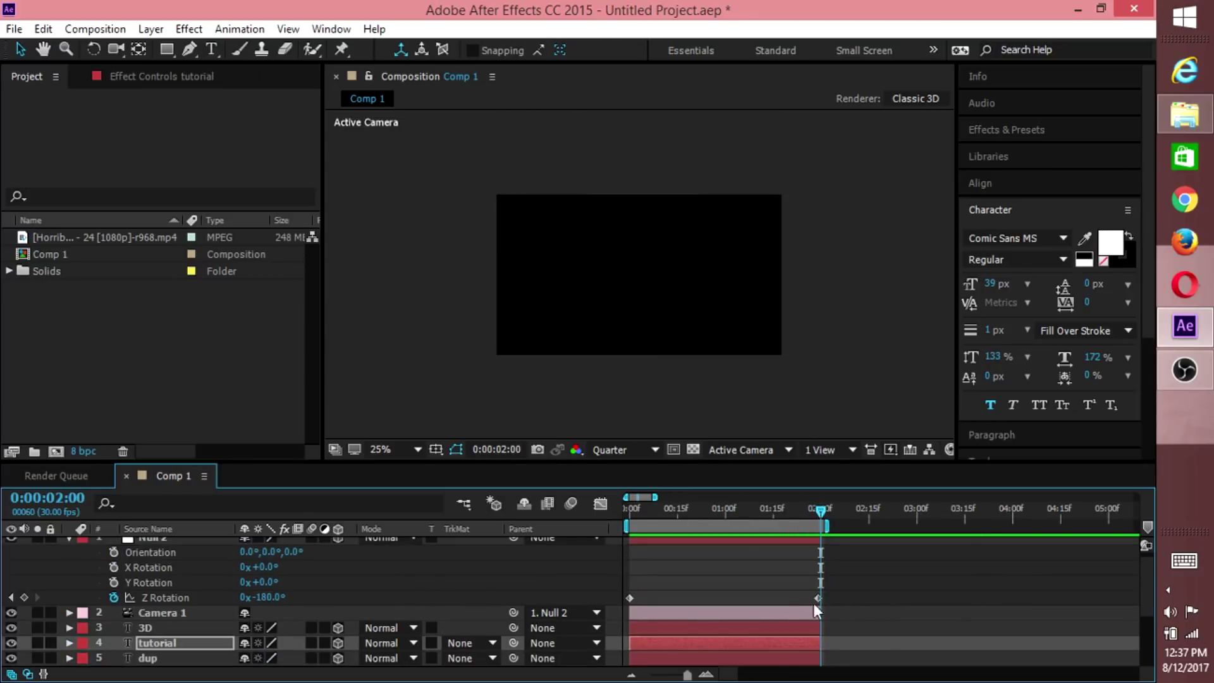
left_click_drag(835, 595, 625, 598)
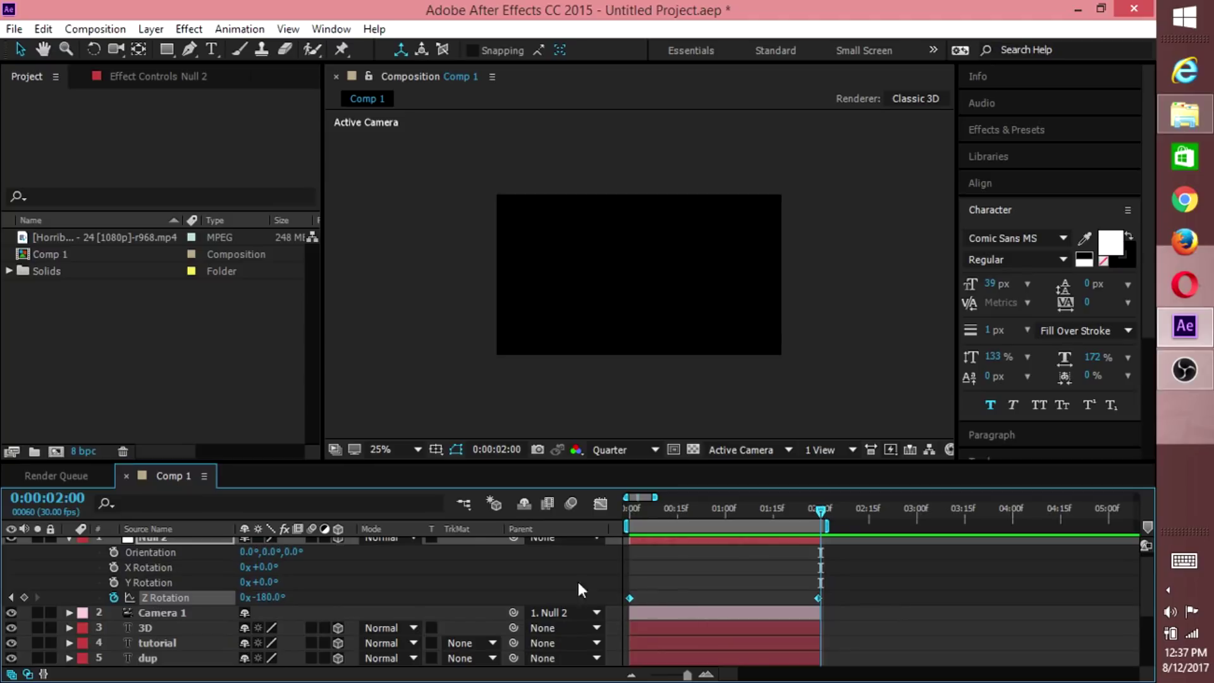
key("F9")
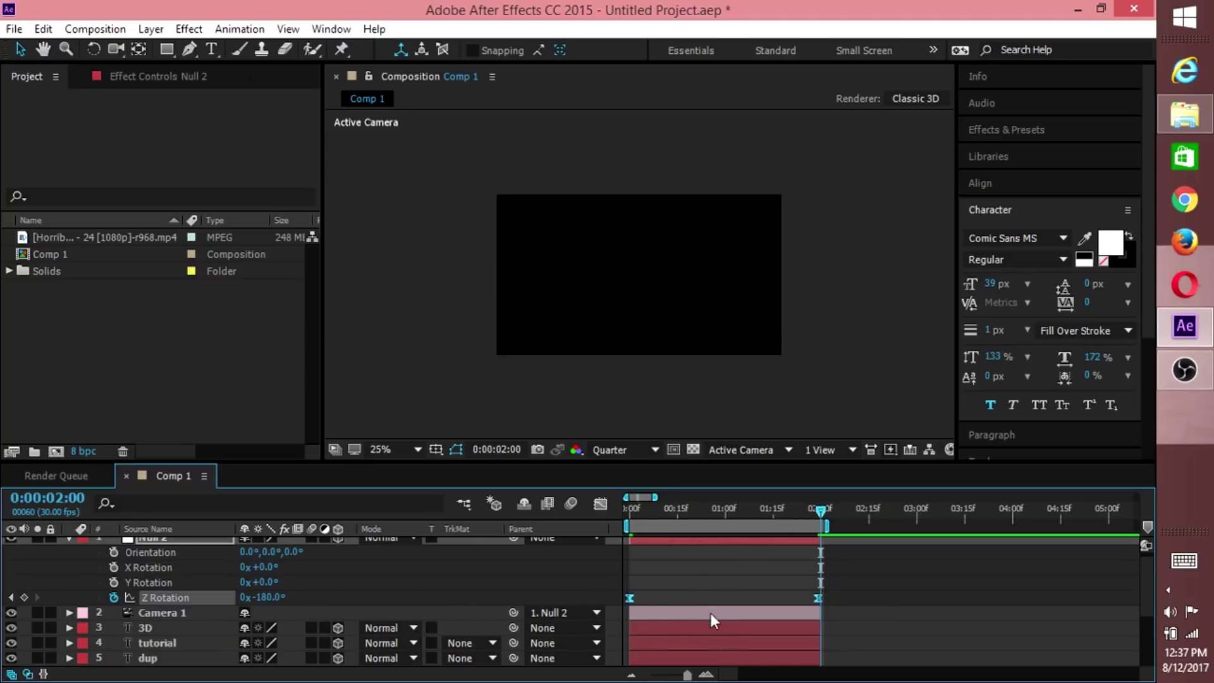
Step: Steepen the Z Rotation speed curve's influence handles in the Graph Editor and preview the spin
left_click(601, 503)
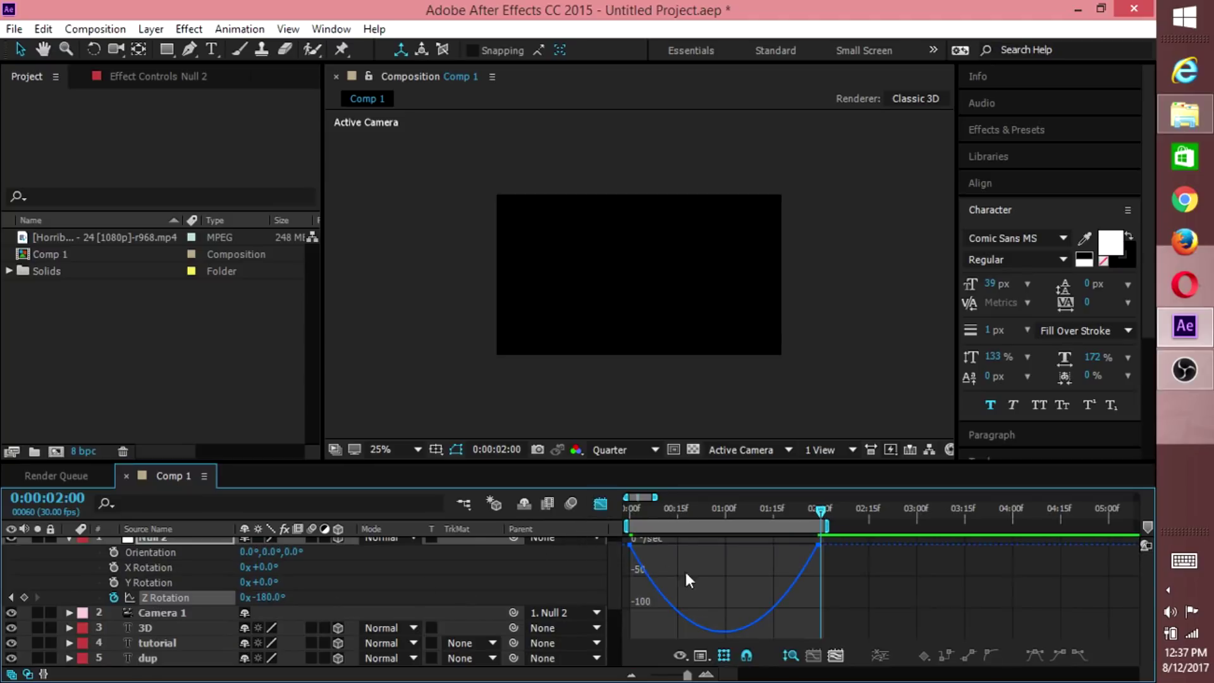
mouse_move(817, 550)
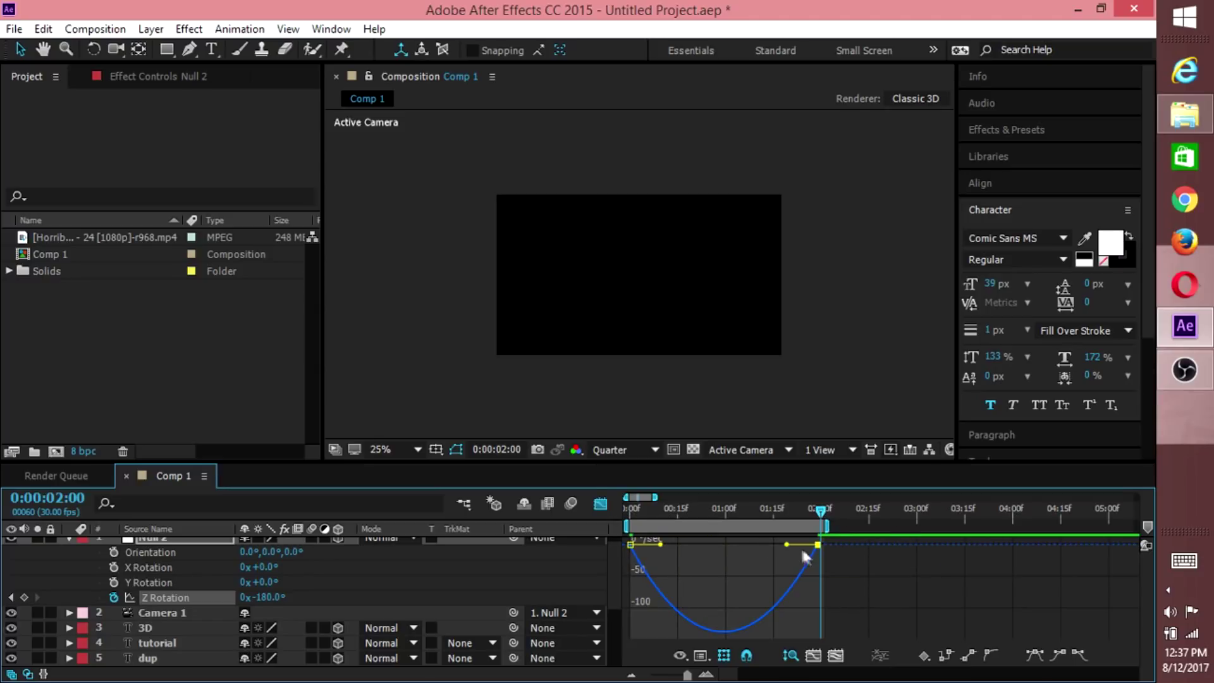
left_click_drag(759, 545, 703, 540)
key("space")
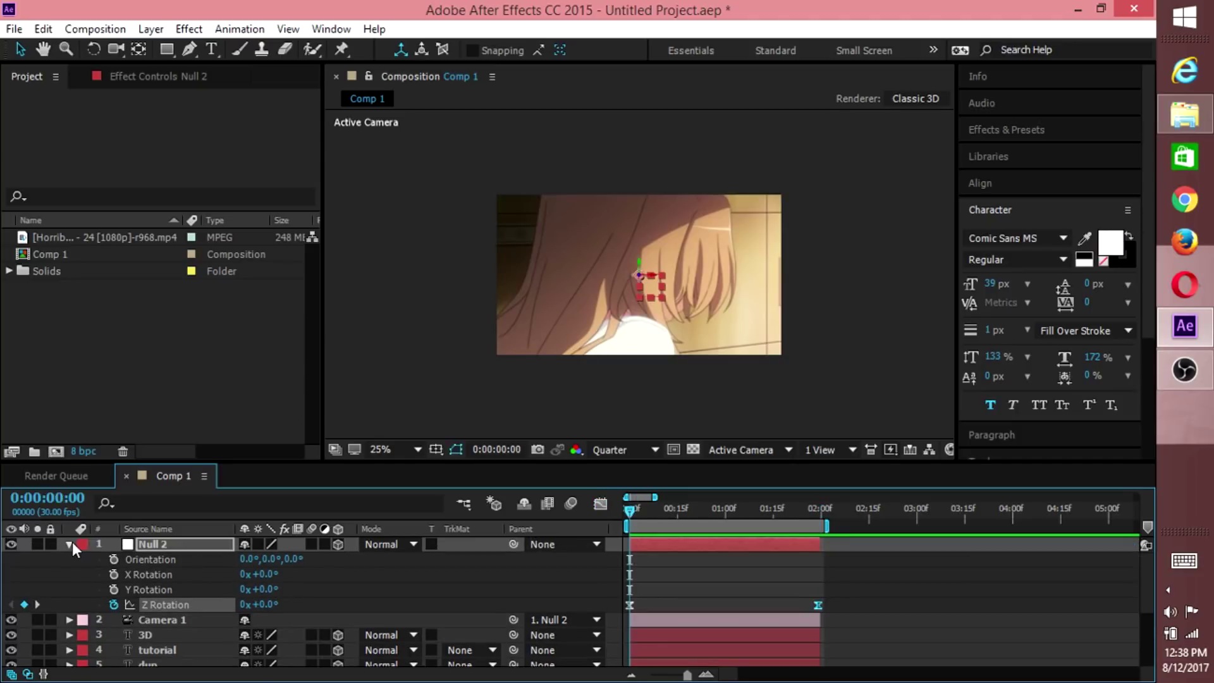
Step: Enable motion blur on the tutorial, dup, pud and footage layers and the composition, then preview
left_click(70, 543)
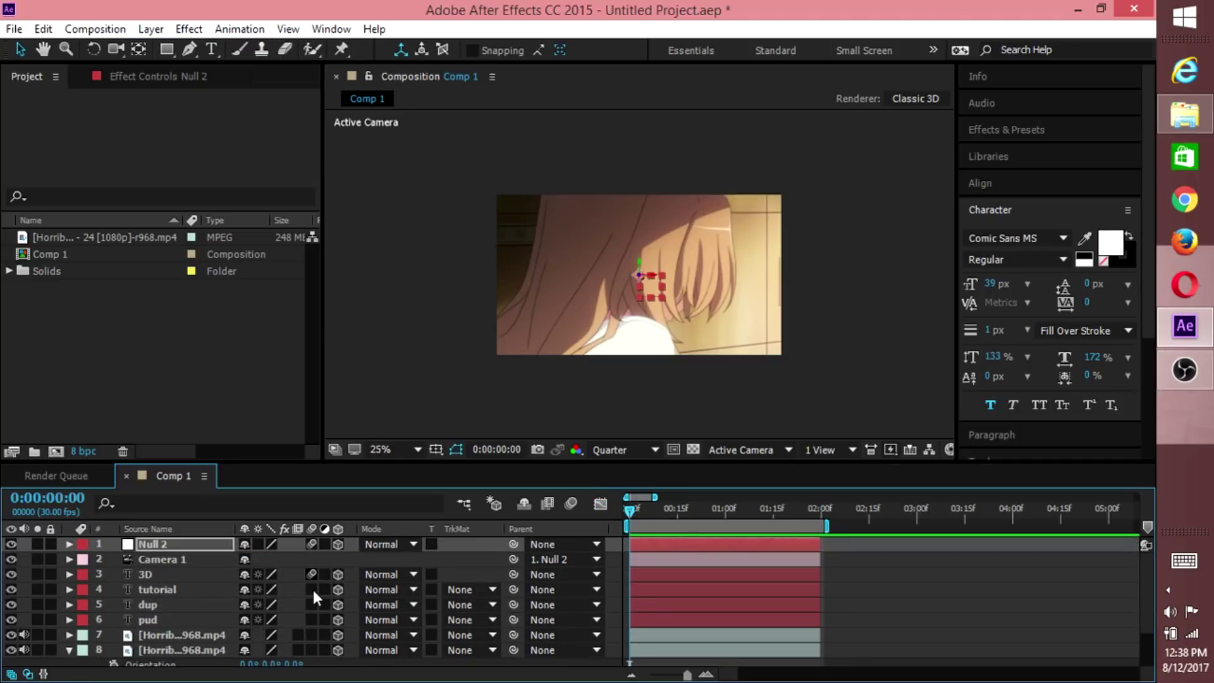
left_click_drag(312, 588, 313, 624)
left_click(312, 650)
left_click(67, 650)
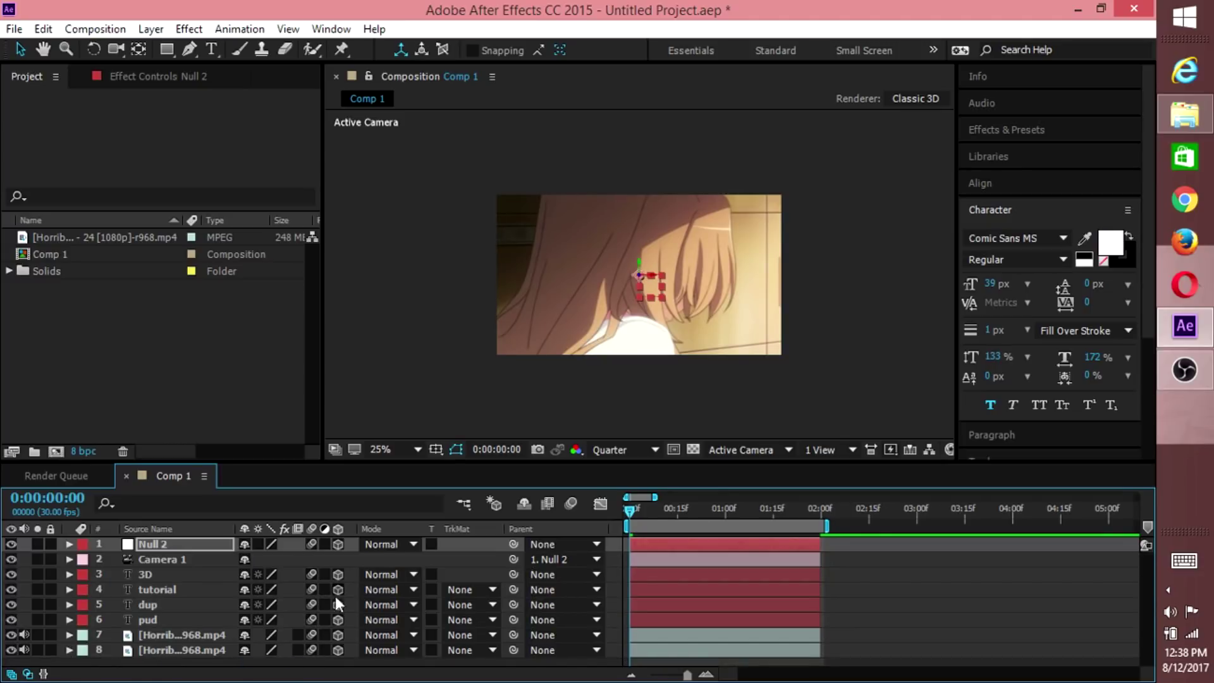
left_click(569, 503)
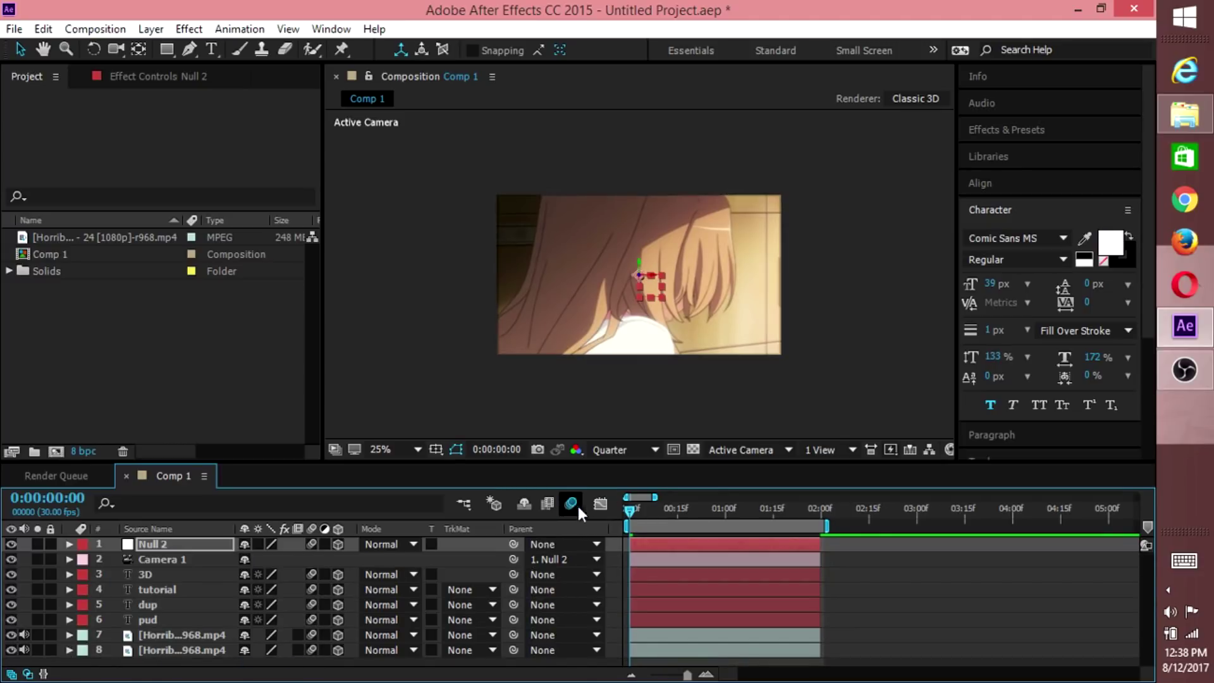
key("space")
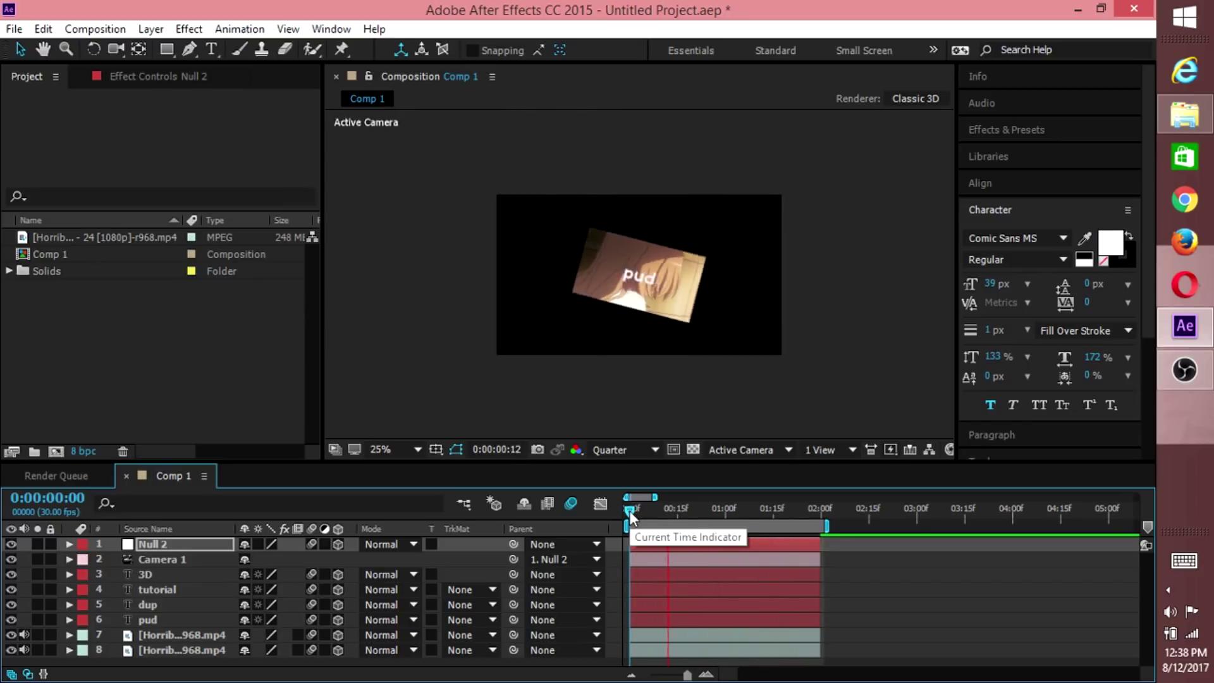
Step: Apply CC Burn Film from Effects & Presets to the second footage layer
left_click_drag(629, 510, 777, 511)
left_click(769, 651)
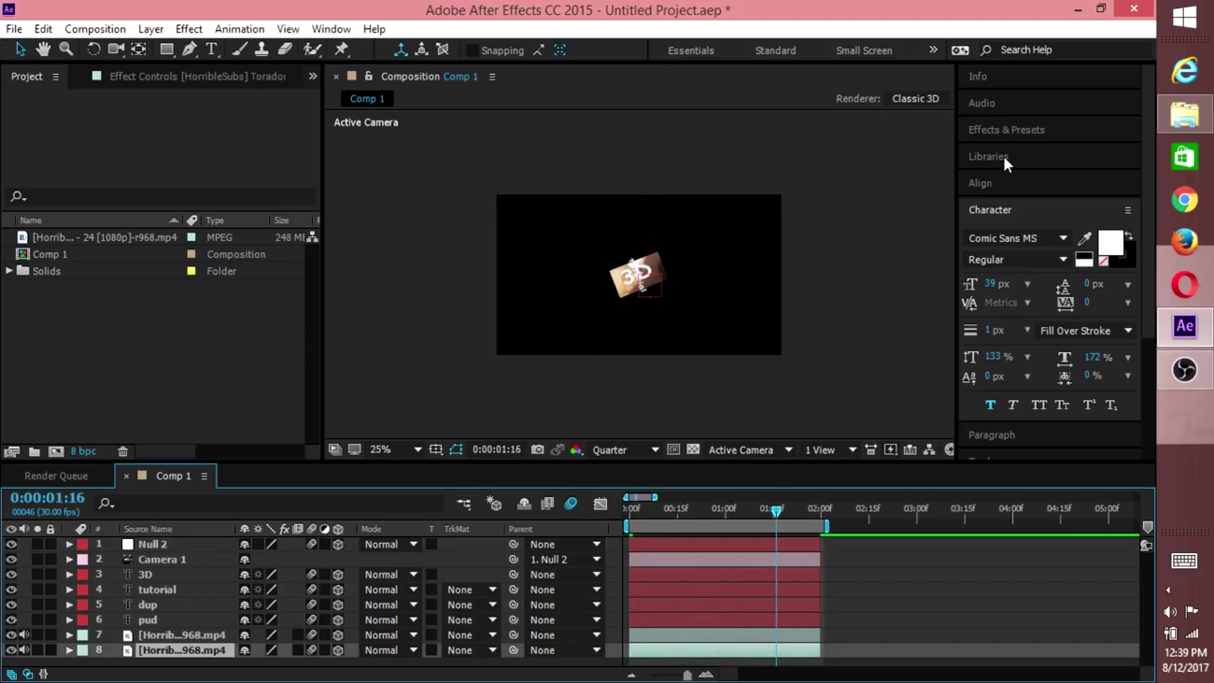
left_click(1005, 129)
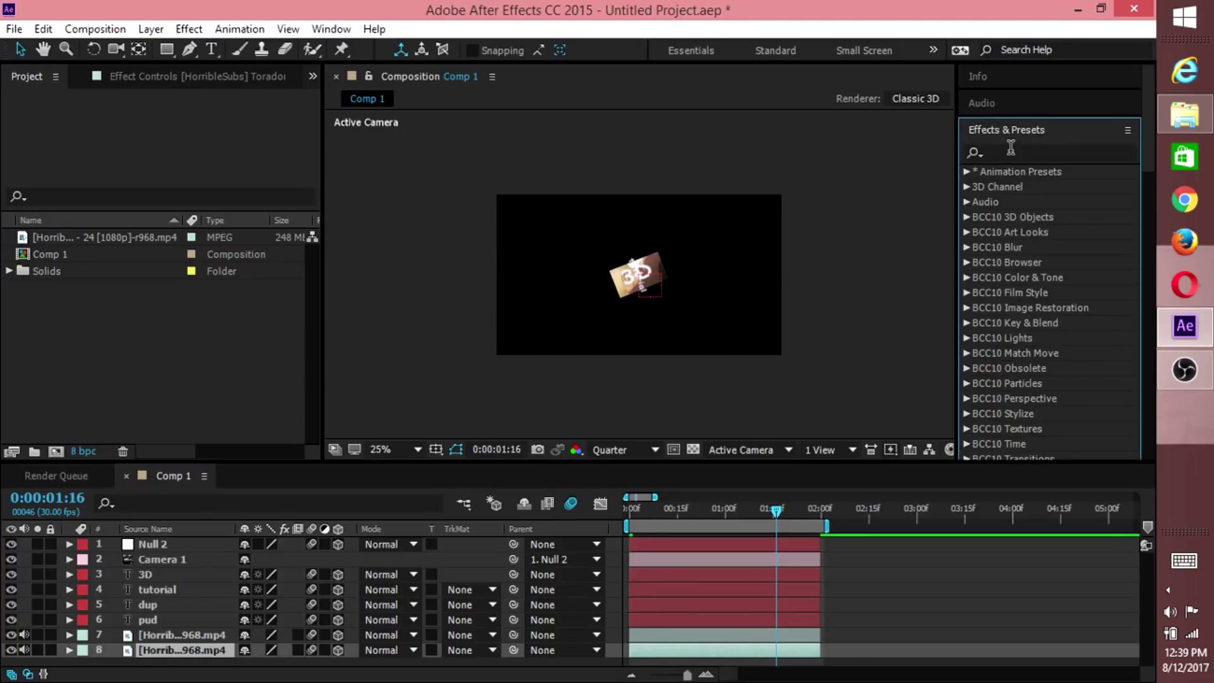
left_click(1011, 150)
type("cc b")
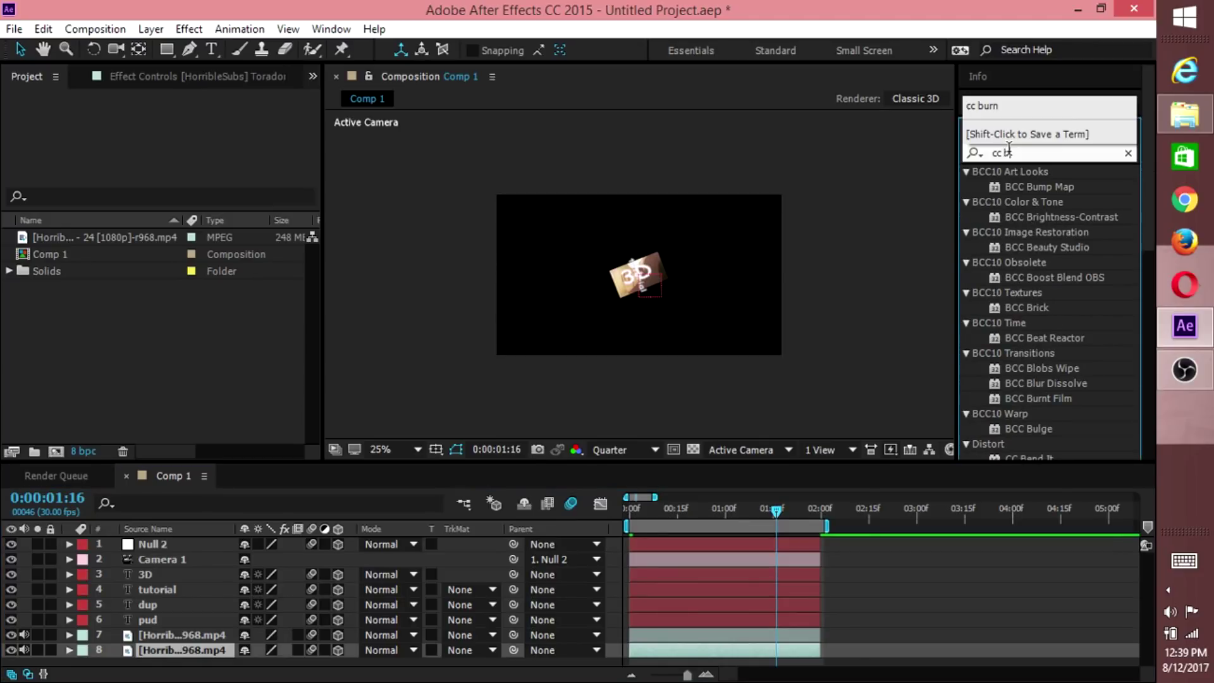
type("urn")
mouse_move(1034, 217)
left_mouse_down()
mouse_move(1035, 316)
mouse_move(788, 650)
left_mouse_up()
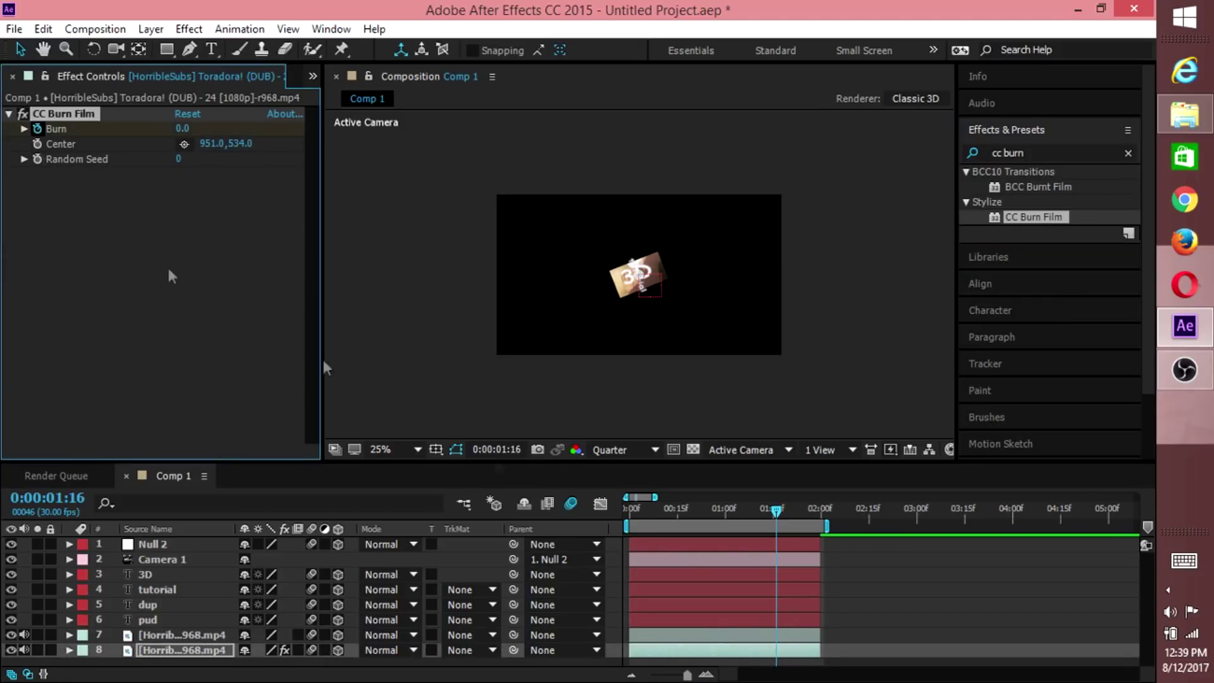
Step: Animate the Burn from 100 at 1:16 to 0 at 1:26 and preview the transition
left_click_drag(182, 129, 729, 130)
left_click(809, 509)
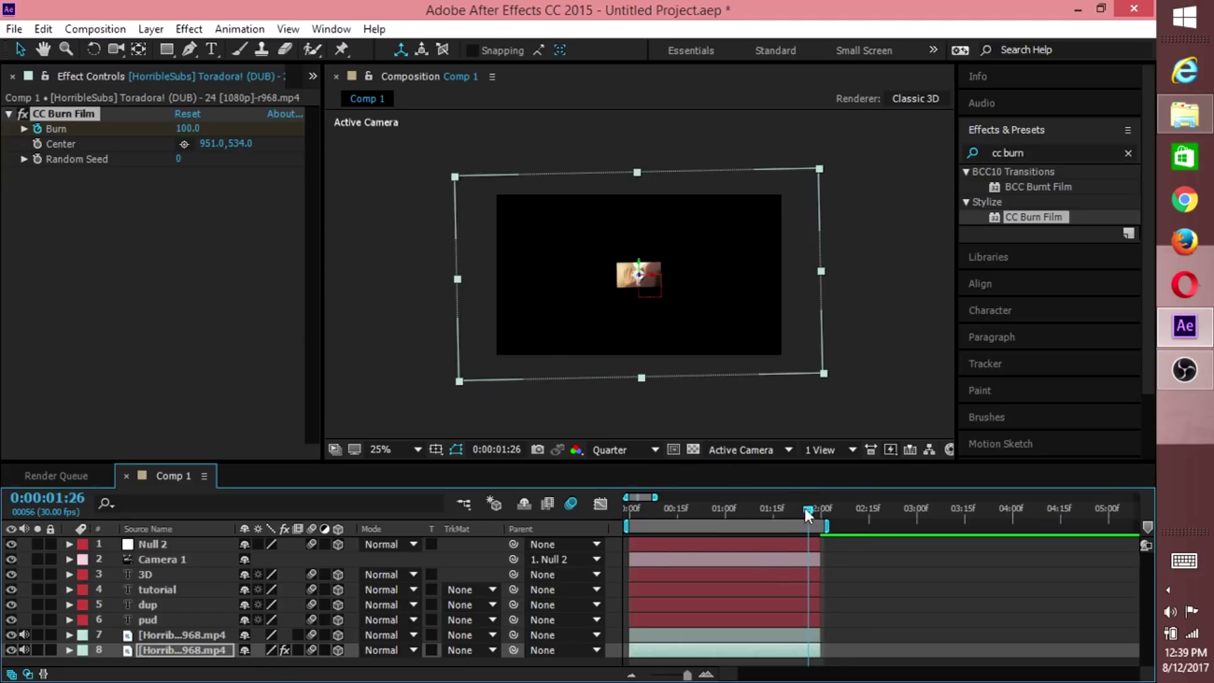
left_click(188, 129)
type("0")
key("Return")
key("space")
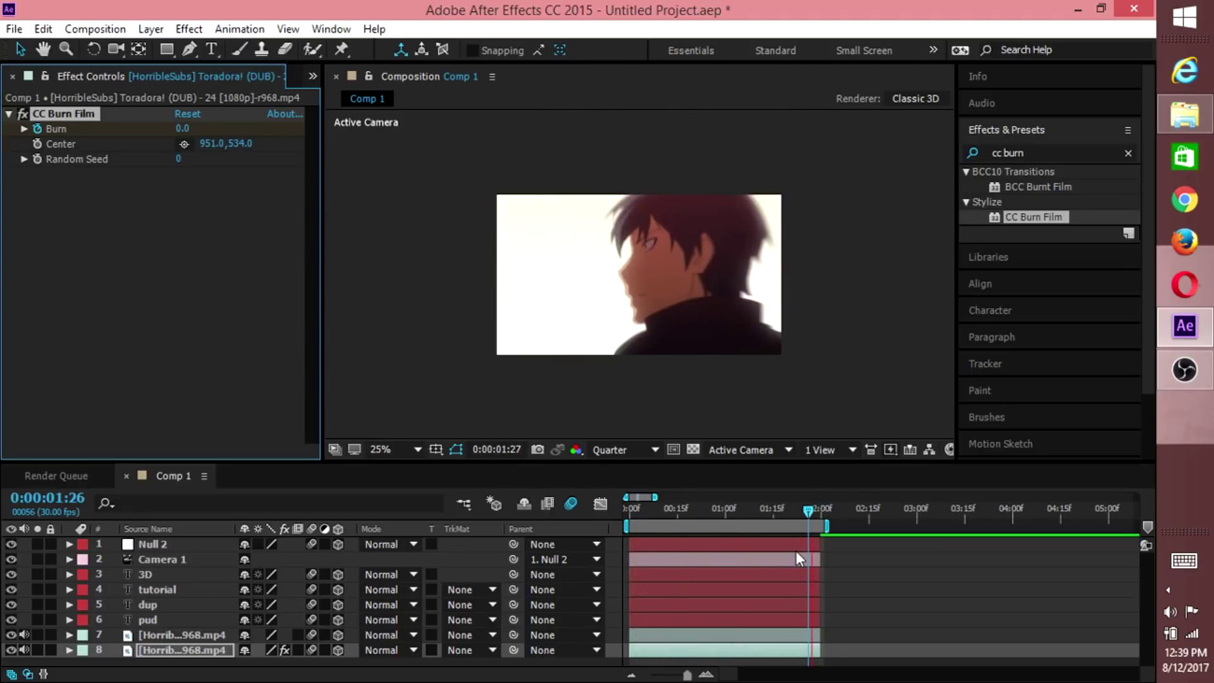
Step: Create a black full-composition solid and move the burned footage above it in the stack
left_click(791, 510)
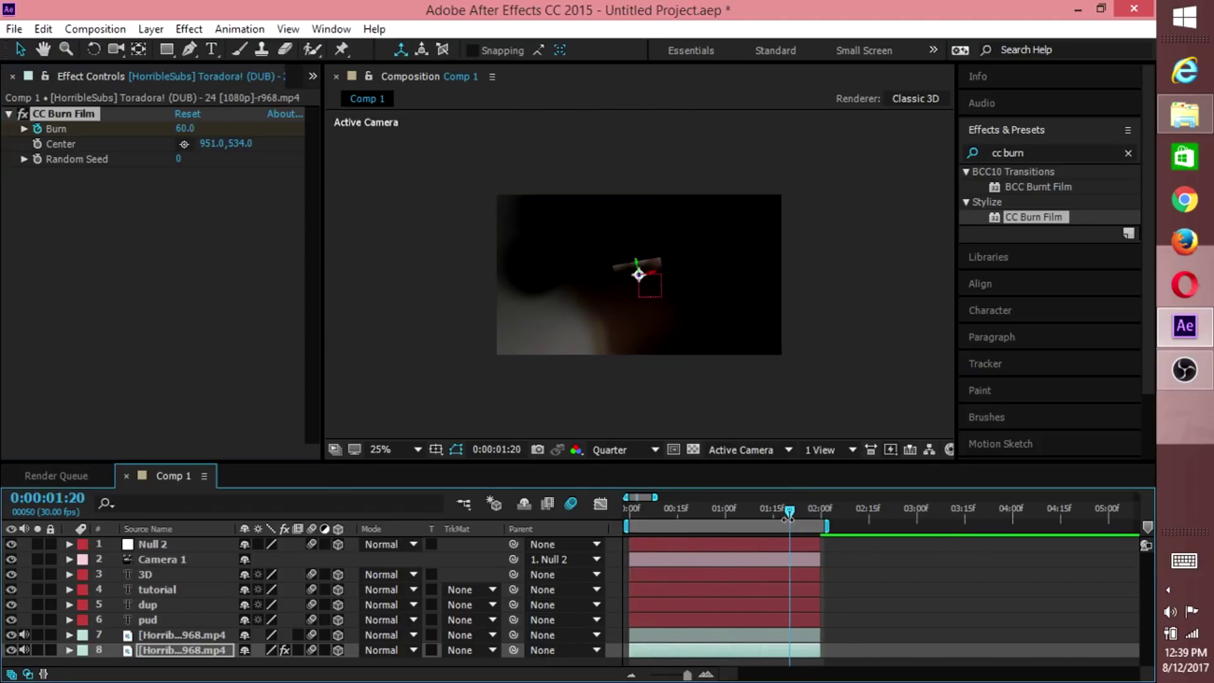
left_click(675, 651)
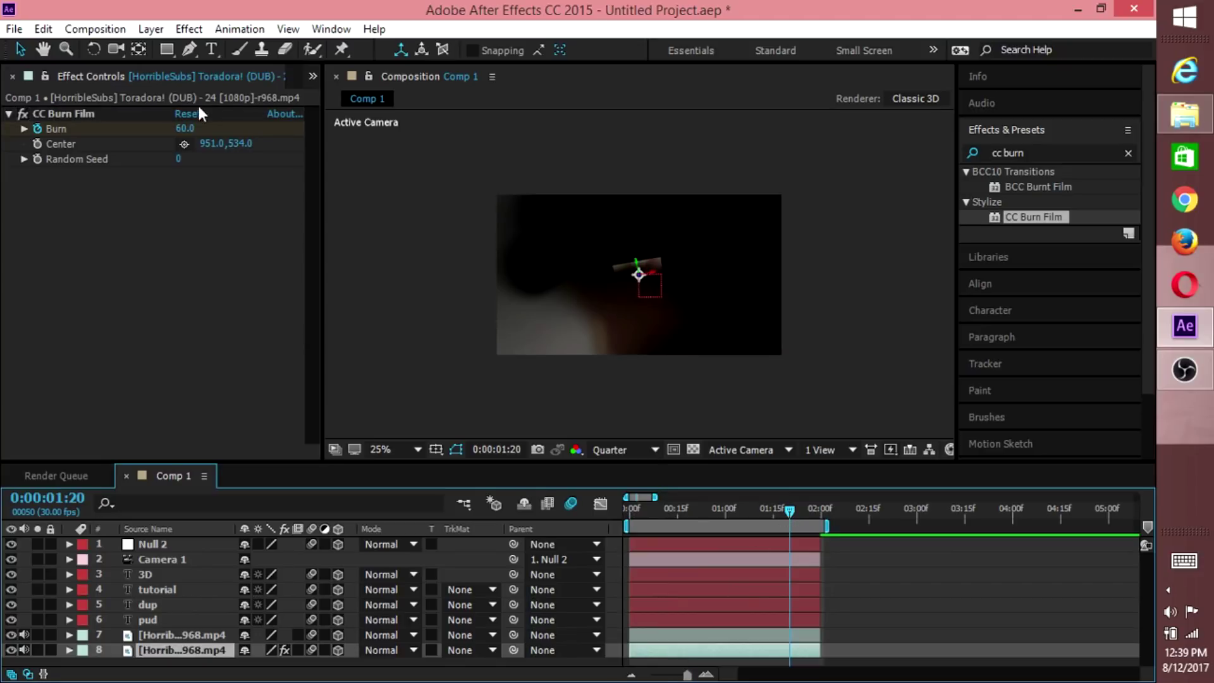
left_click(149, 32)
mouse_move(202, 28)
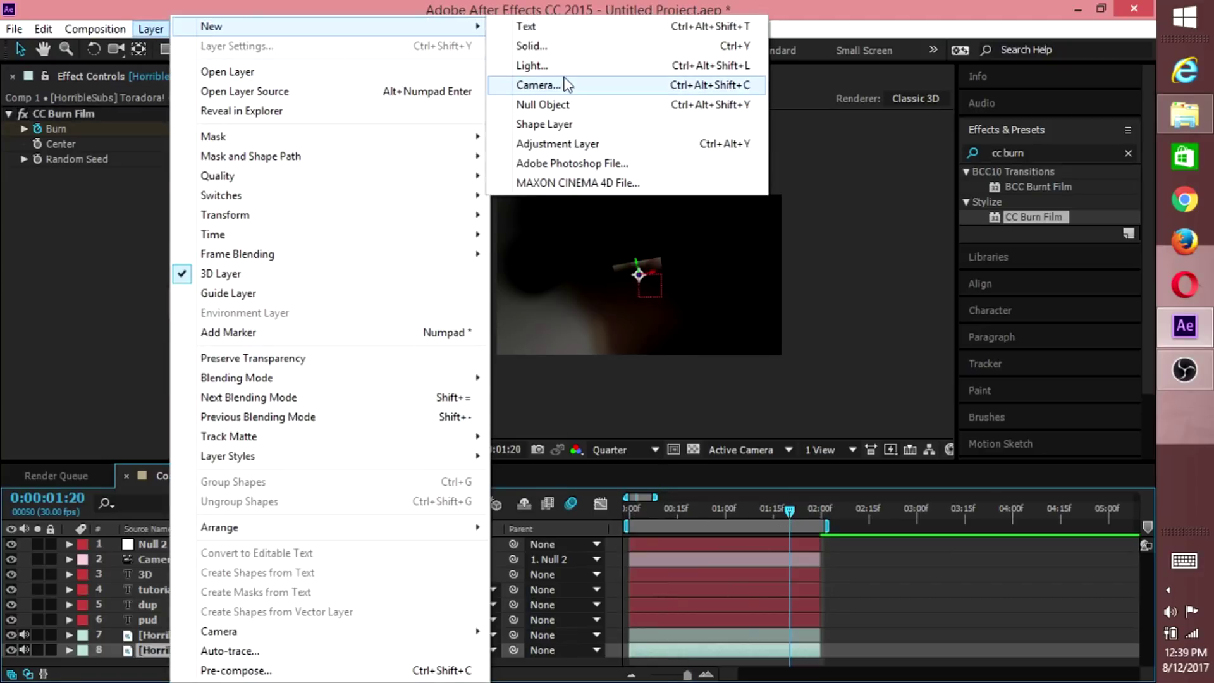
left_click(546, 48)
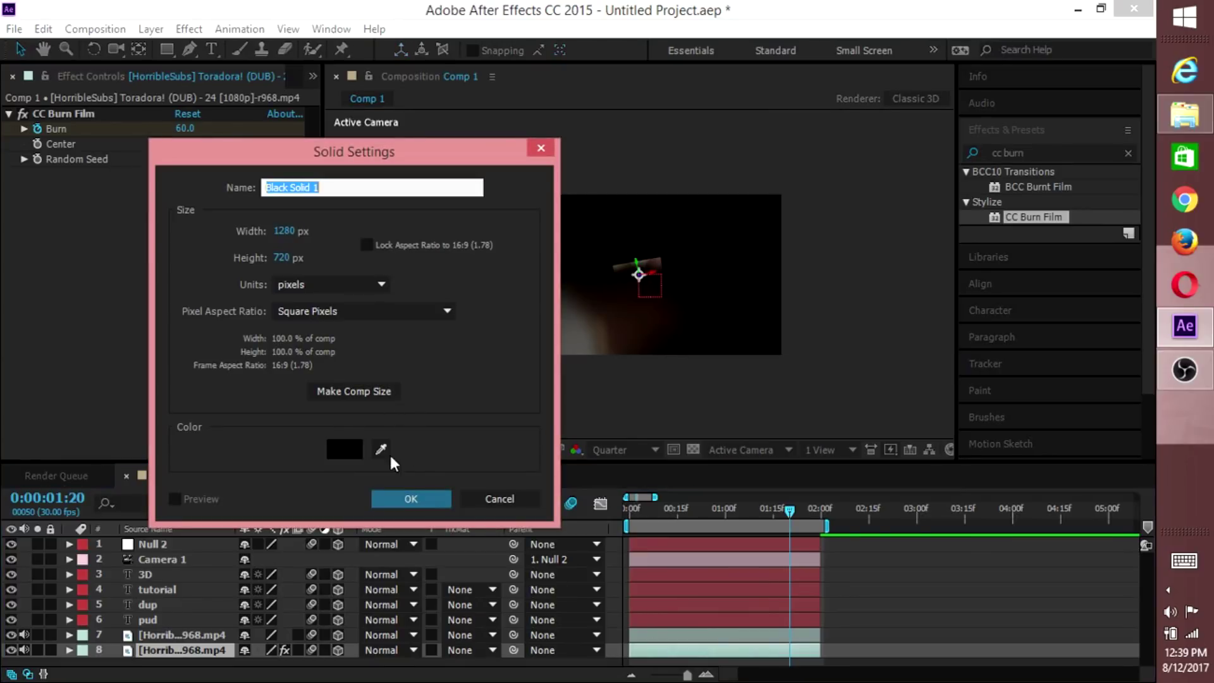
left_click(341, 446)
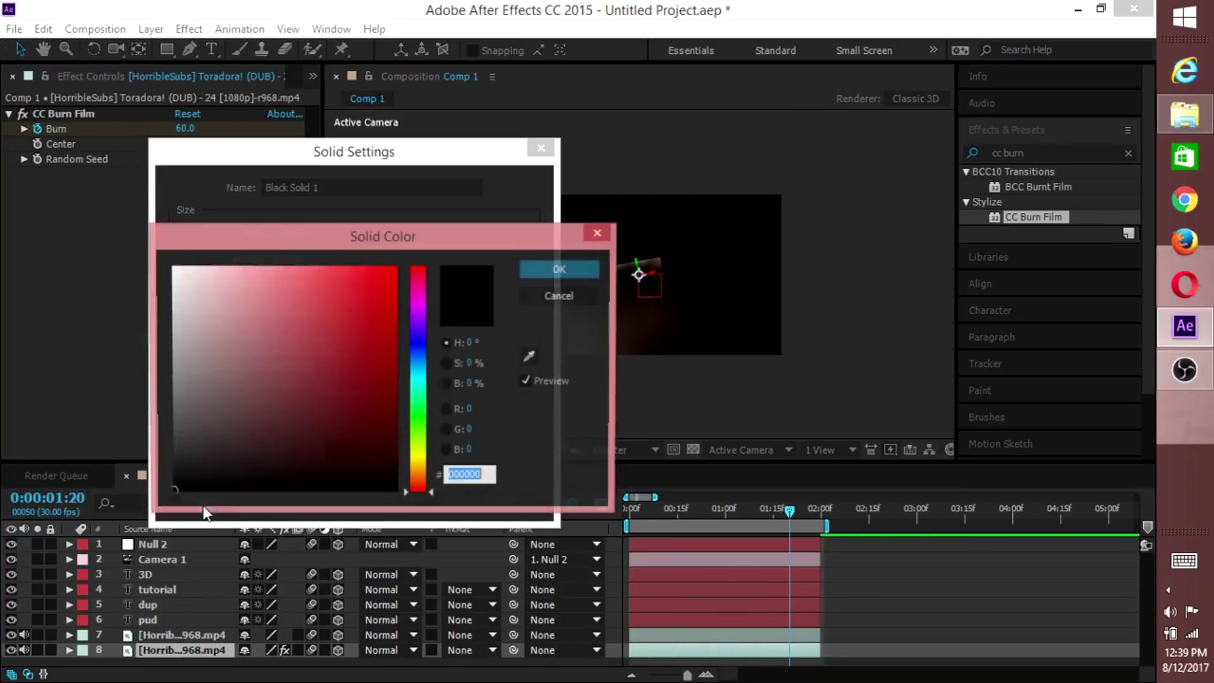
left_click(561, 262)
left_click(496, 421)
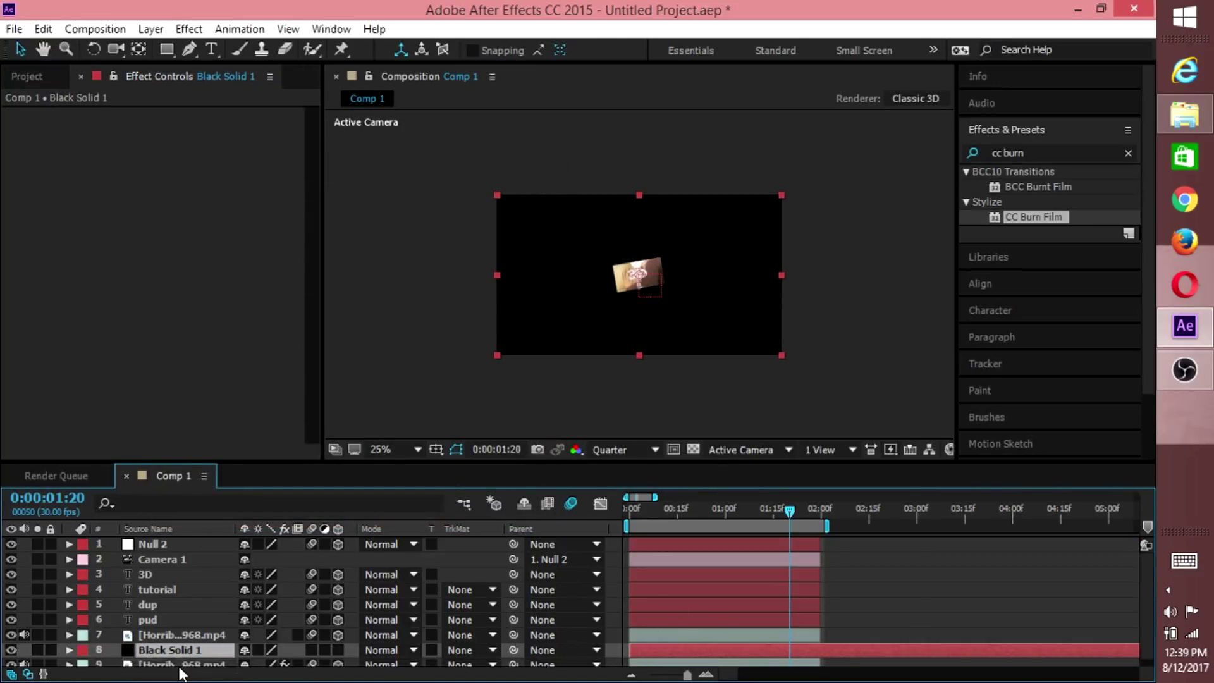
scroll(608, 579, "down", 1)
left_click_drag(170, 660, 176, 633)
Step: Apply the saved 'particles' preset (CC Particle World, S_Glow) to Black Solid 1 and preview from frame 0
left_click(692, 656)
left_click(630, 506)
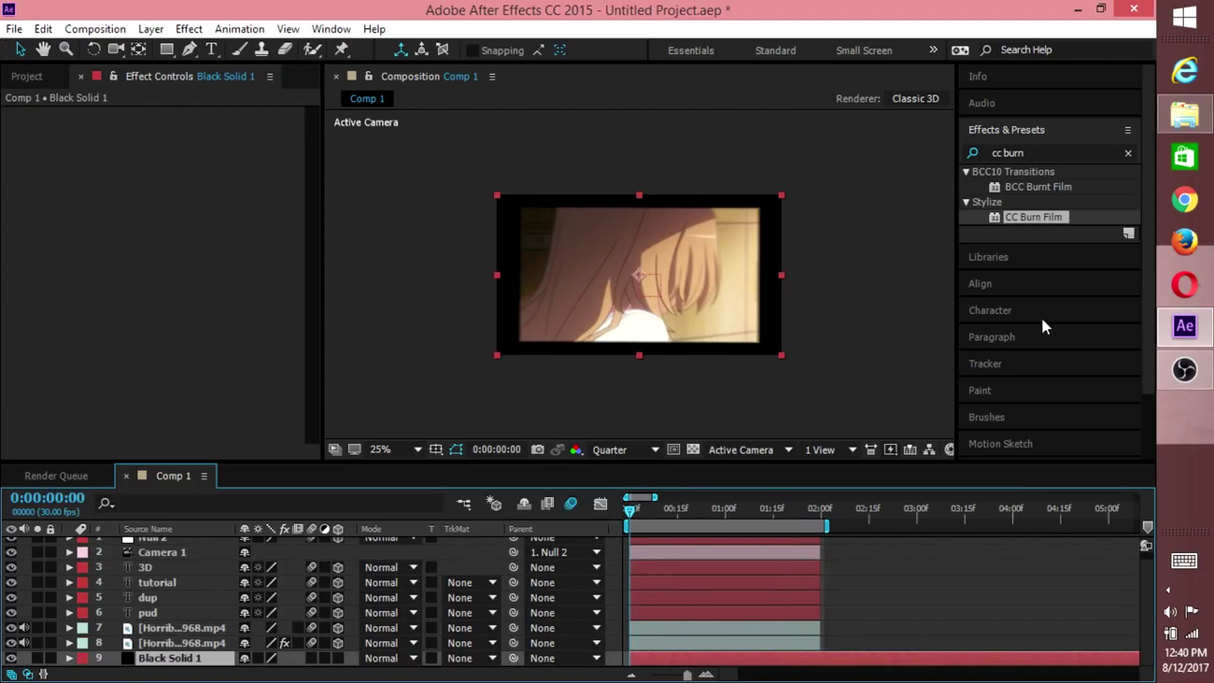
left_click(1049, 152)
type("parti")
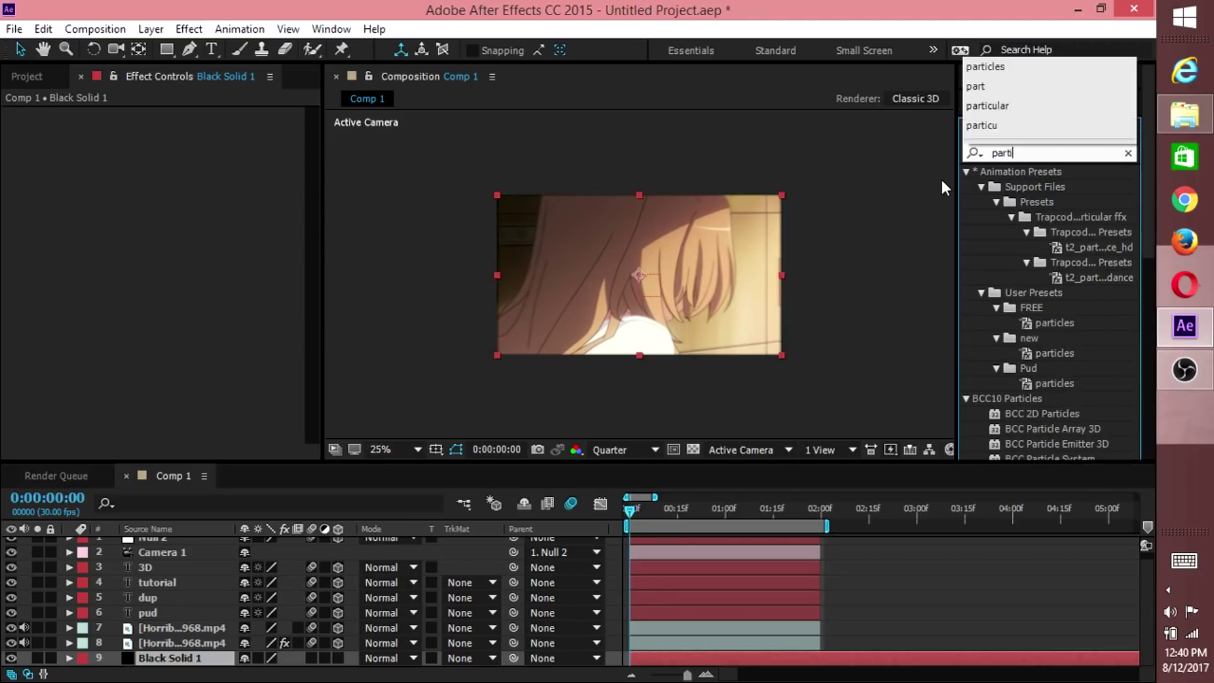
type("cles")
double_click(1053, 217)
key("space")
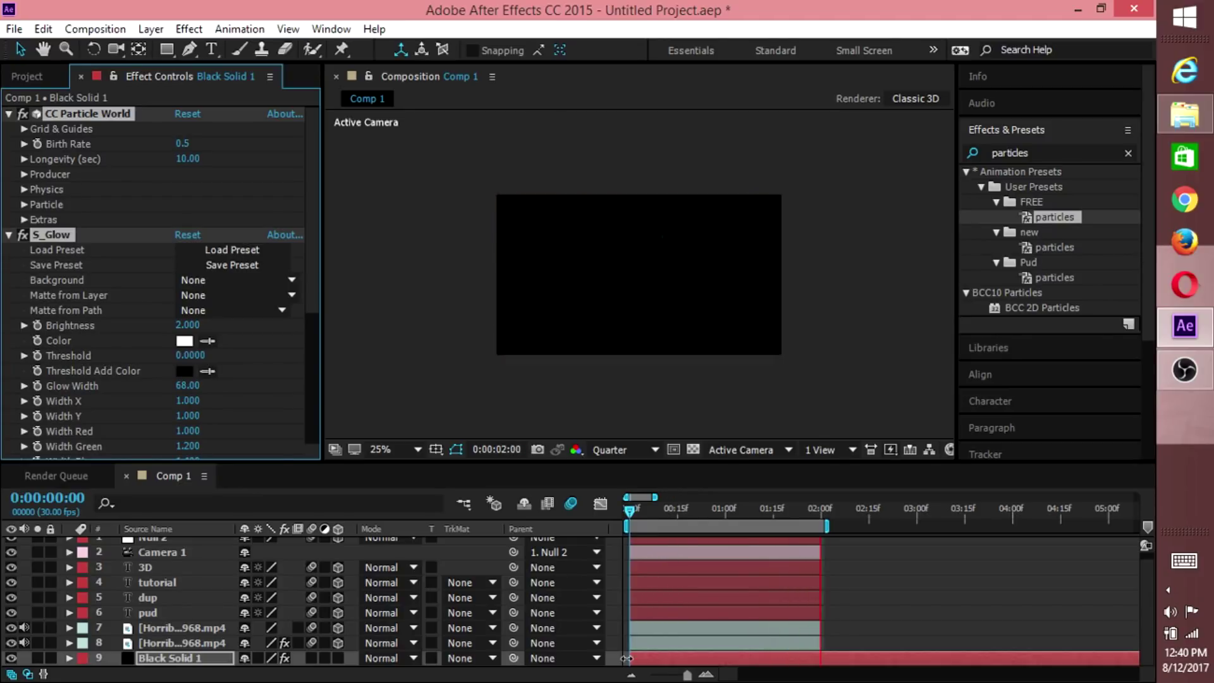
mouse_move(640, 658)
left_mouse_down()
mouse_move(816, 651)
mouse_move(841, 666)
mouse_move(646, 674)
mouse_move(656, 674)
left_mouse_up()
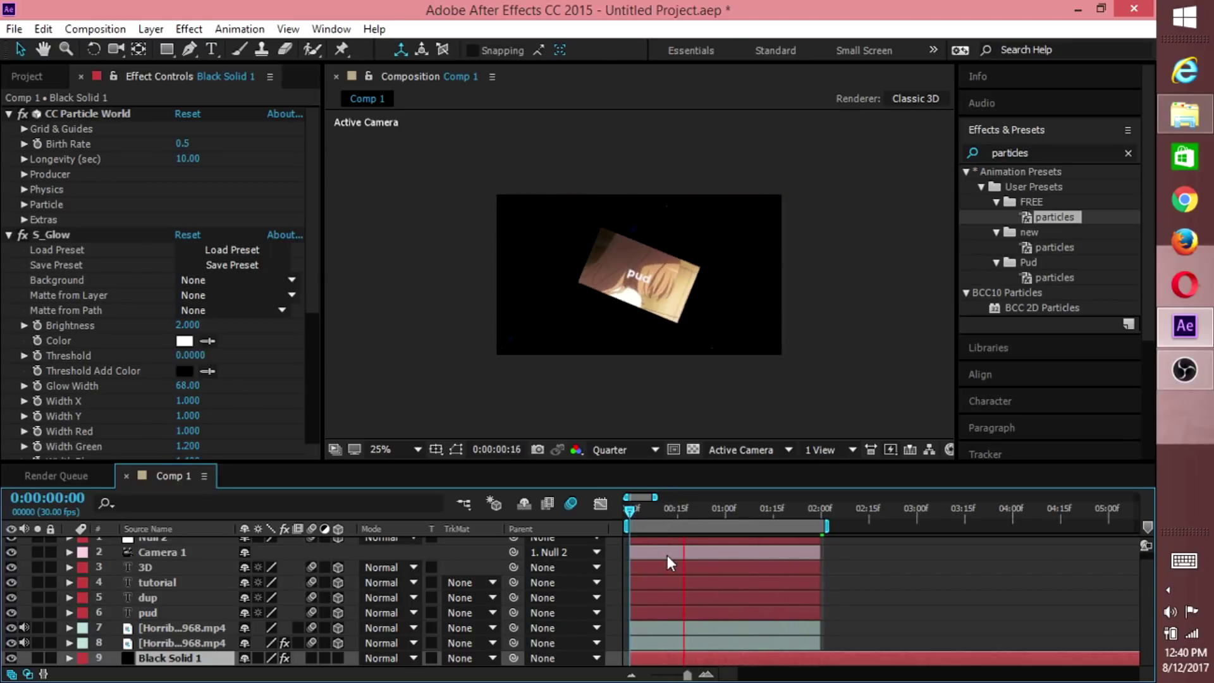
scroll(666, 555, "up", 1)
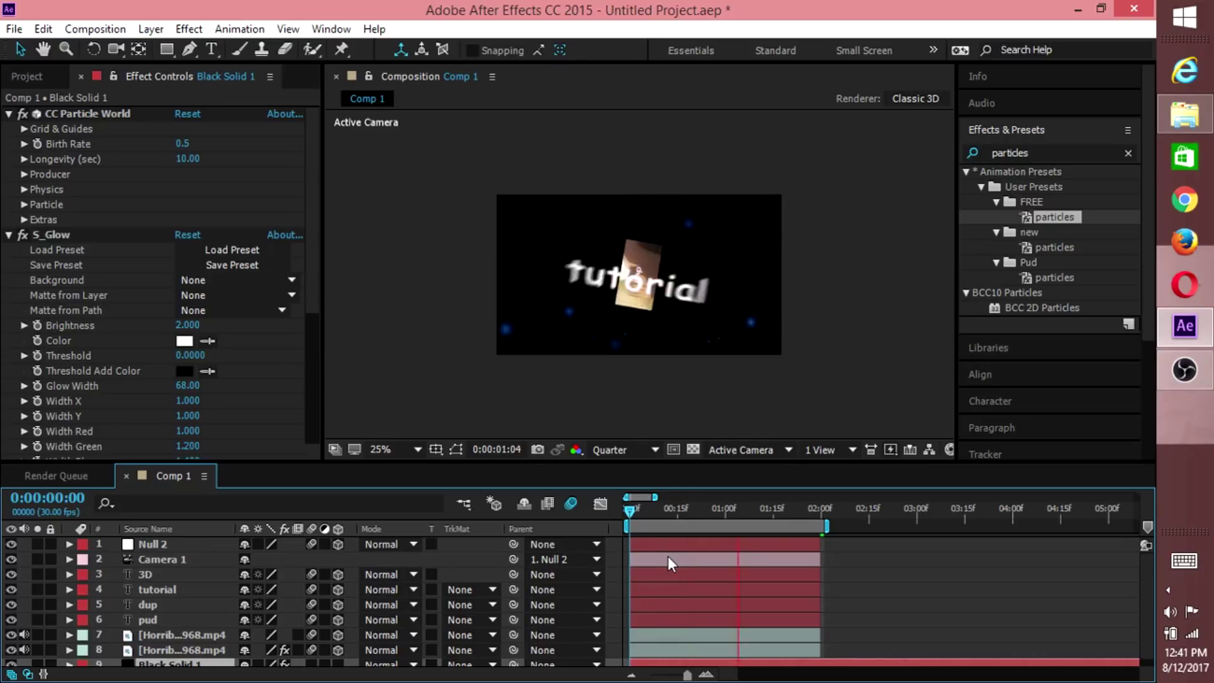